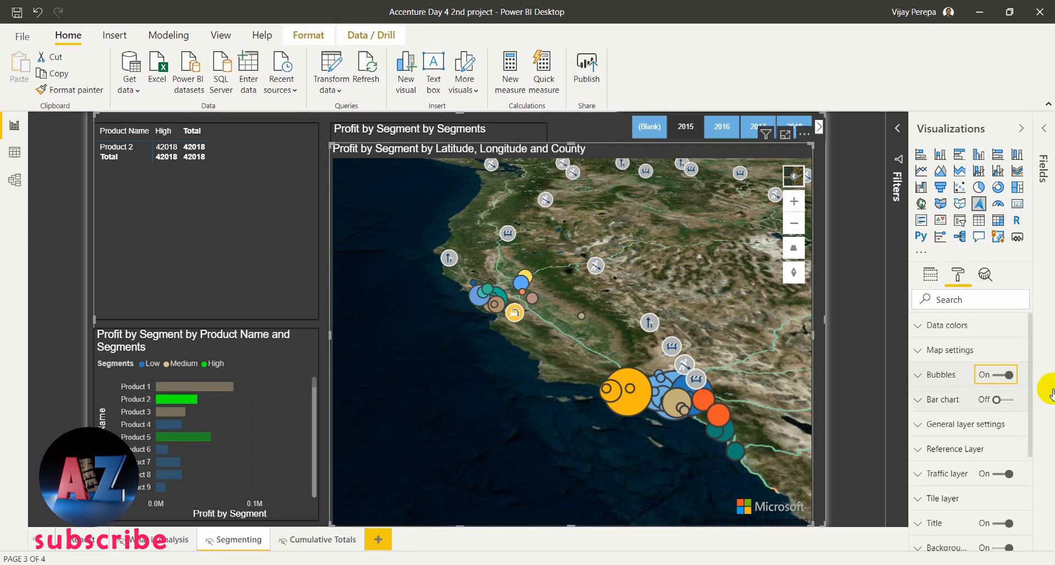
Turn on the map's bar chart layer and switch the Bubbles layer off.
{"action": "left_click", "coordinate": [998, 399]}
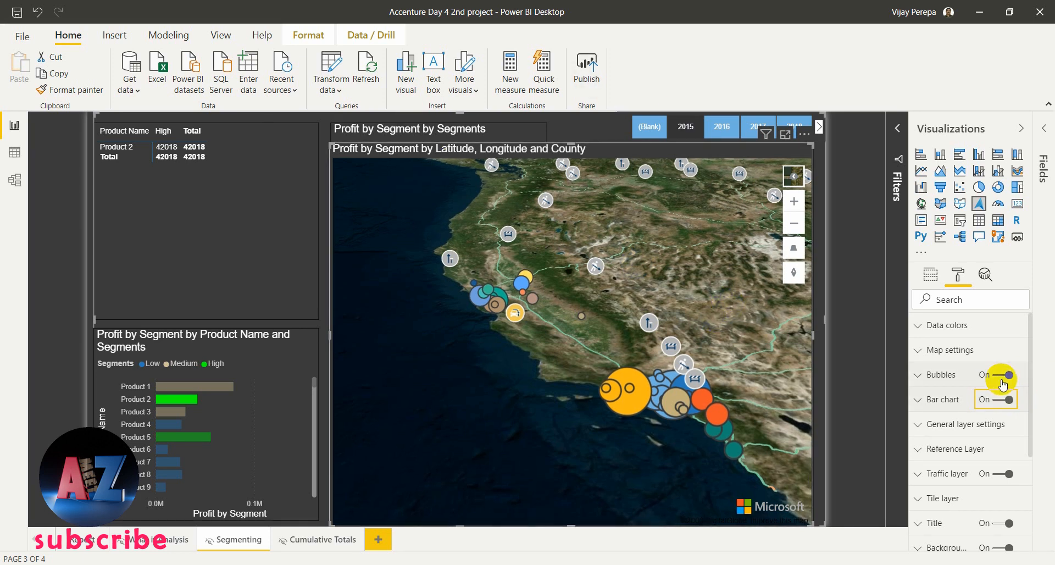
{"action": "left_click", "coordinate": [1004, 377]}
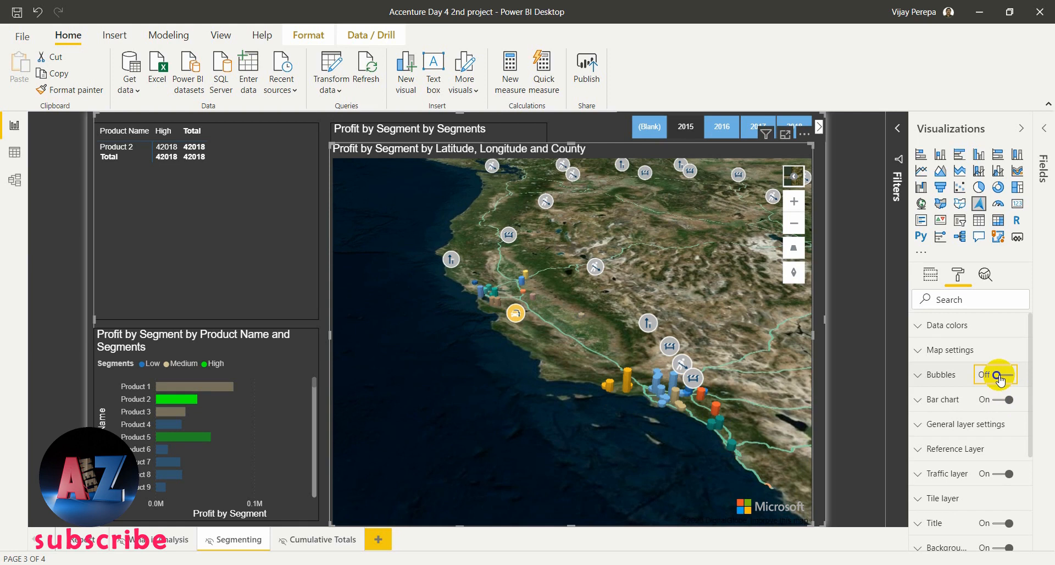
{"action": "mouse_move", "coordinate": [793, 272]}
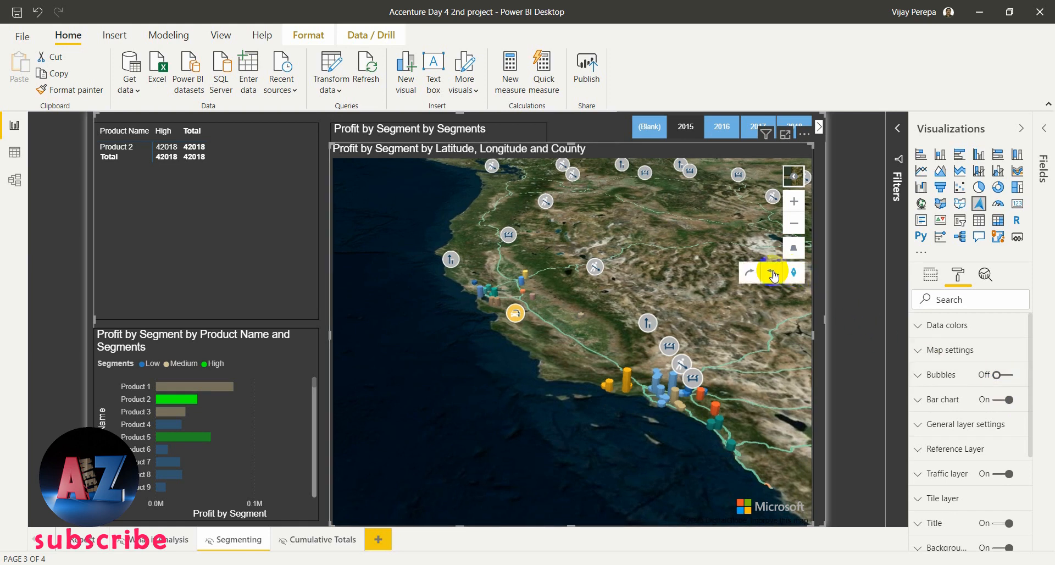
Rotate the 3D map around the California coast and tilt it into a perspective view.
{"action": "left_click", "coordinate": [771, 275]}
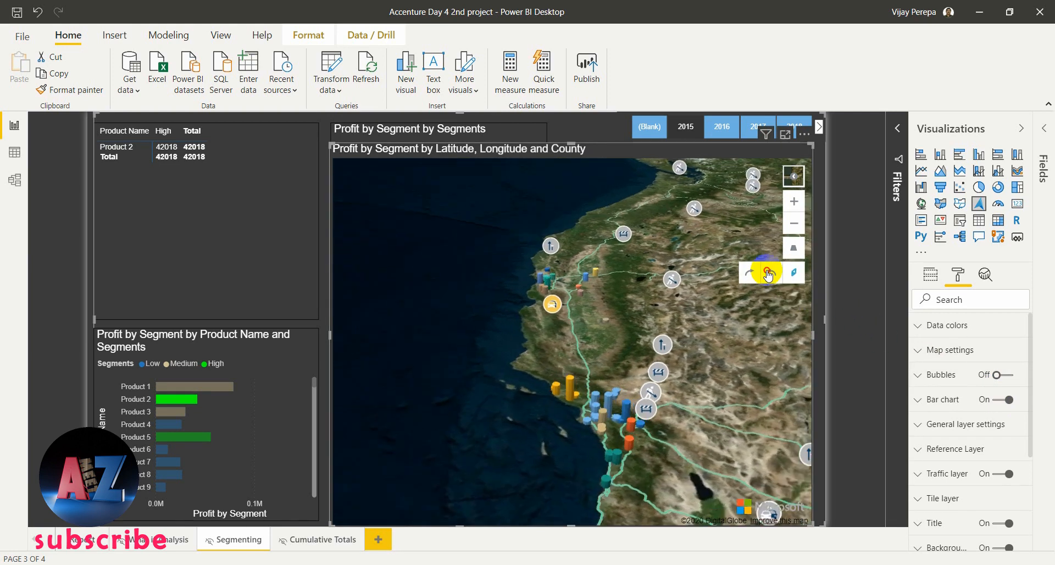
{"action": "left_click", "coordinate": [768, 274]}
{"action": "left_click", "coordinate": [768, 275]}
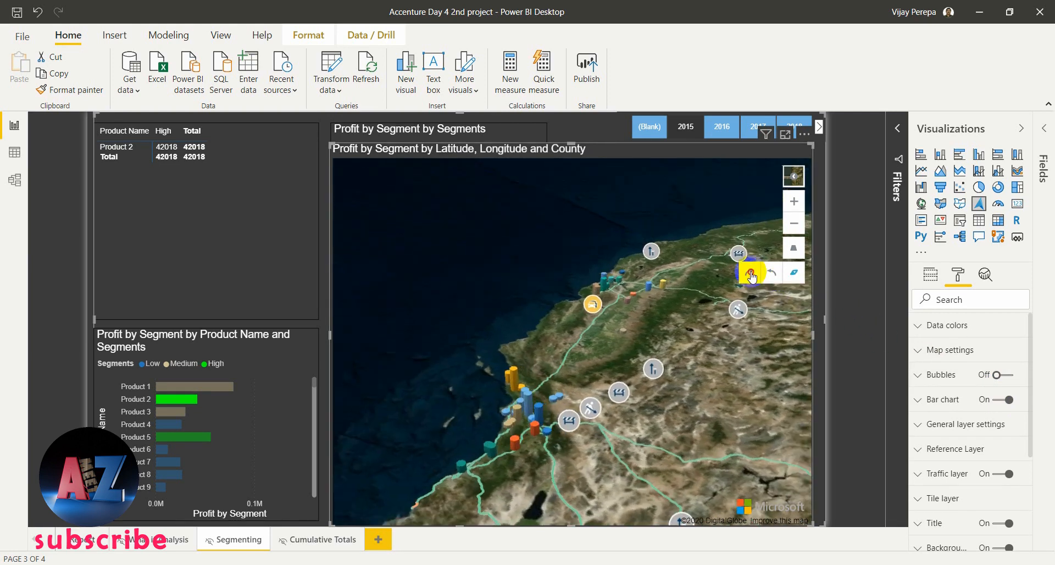
{"action": "left_click", "coordinate": [751, 275]}
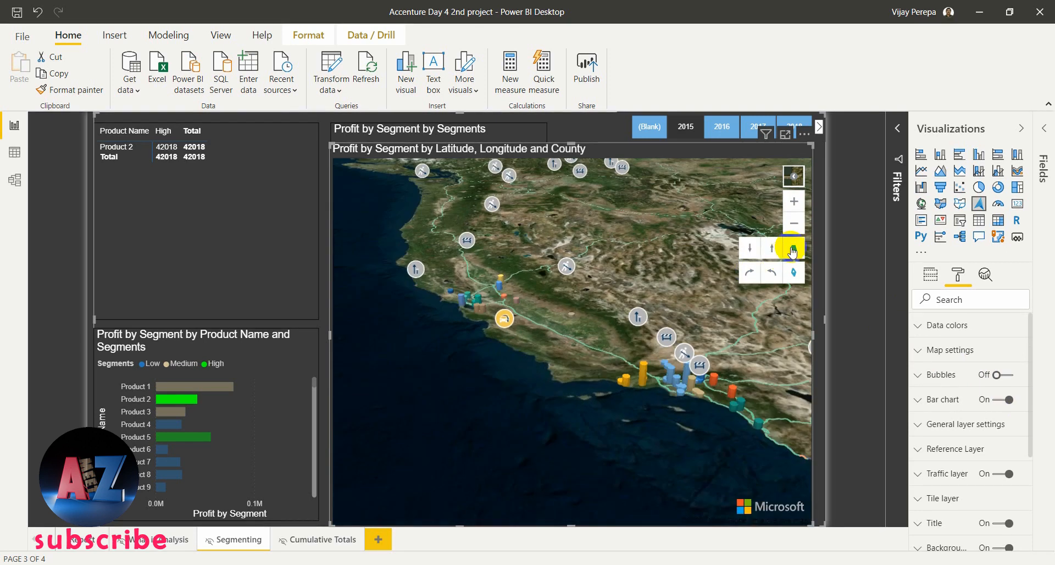
{"action": "left_click", "coordinate": [793, 249]}
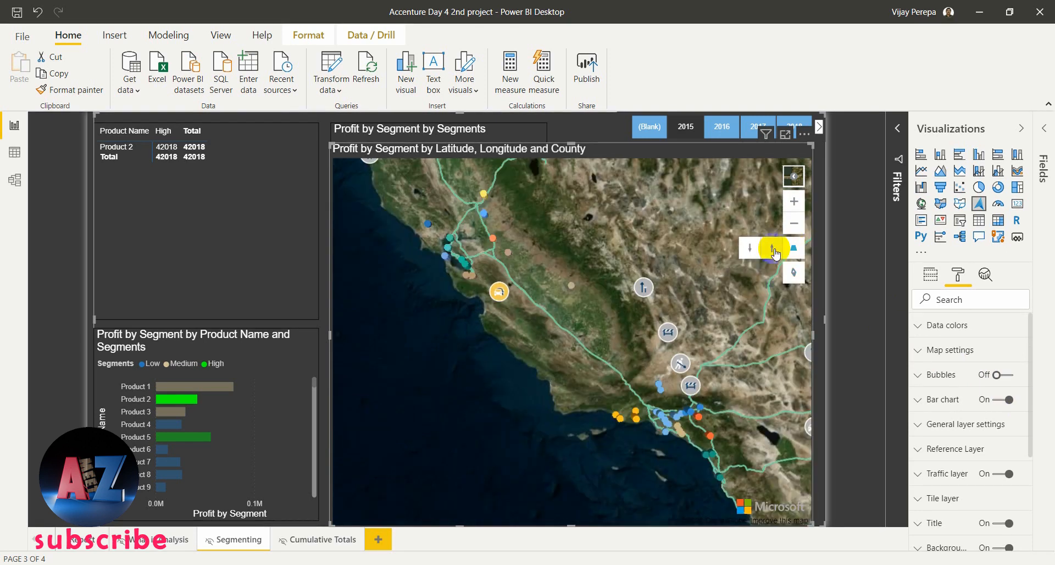
{"action": "left_click", "coordinate": [773, 249]}
{"action": "left_click", "coordinate": [773, 249]}
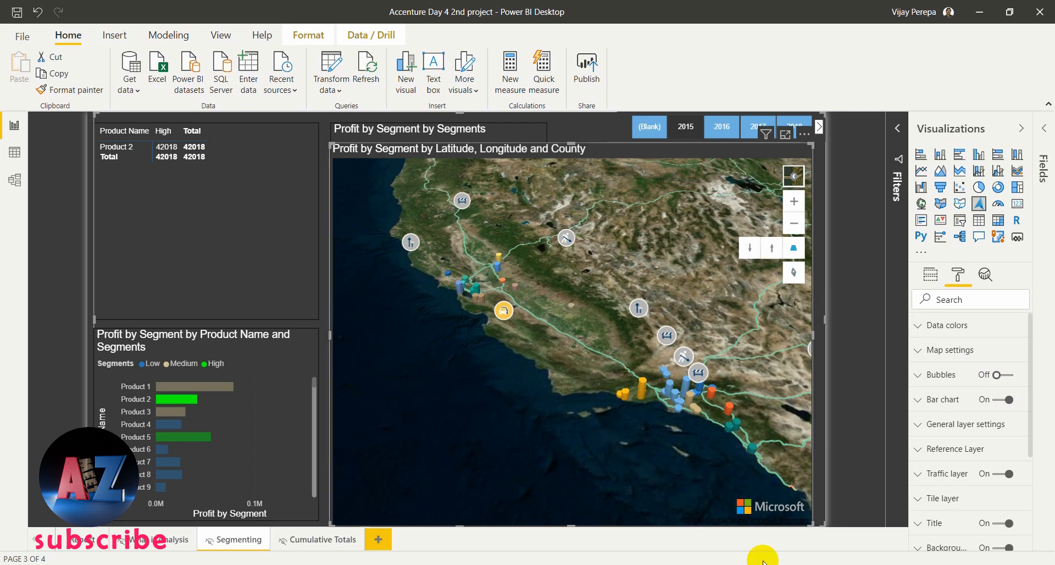
Switch the map's base style to dark grayscale from the style picker.
{"action": "left_click", "coordinate": [794, 175]}
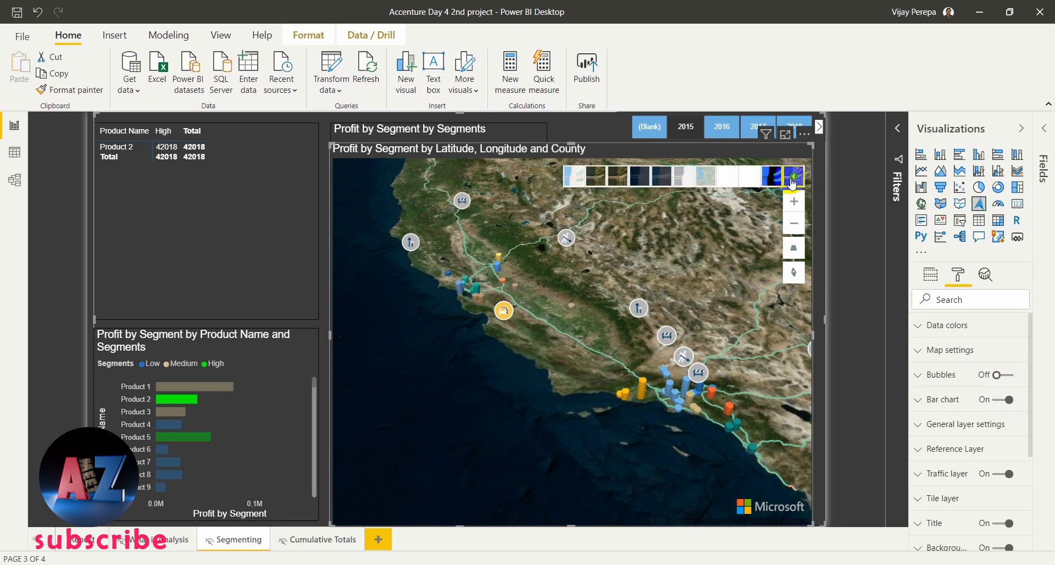
{"action": "left_click", "coordinate": [638, 176]}
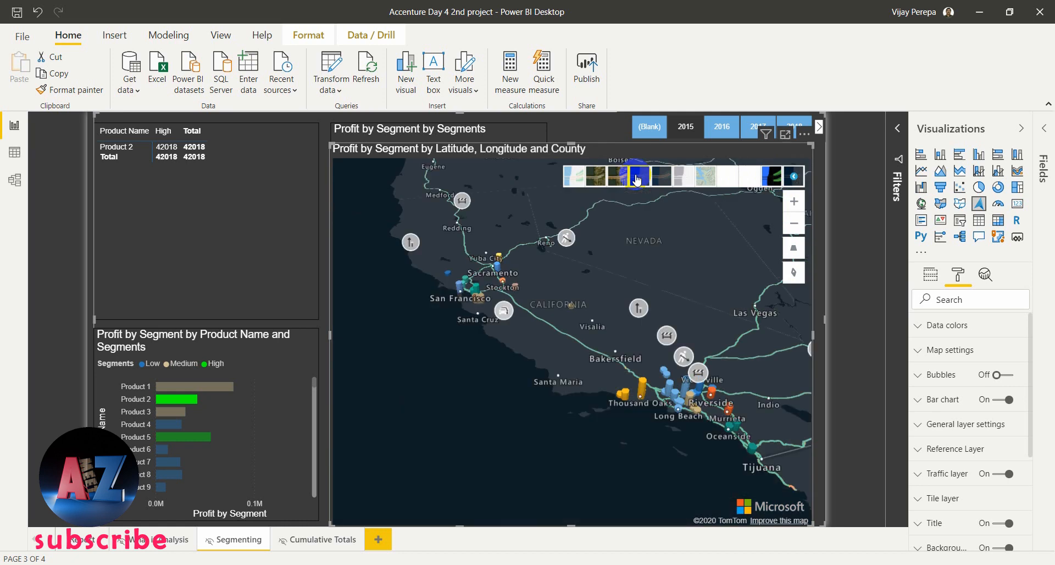
{"action": "left_click", "coordinate": [754, 504]}
Show the map's Latitude, Longitude, Legend and Size field wells in the Visualizations pane.
{"action": "left_click", "coordinate": [931, 274]}
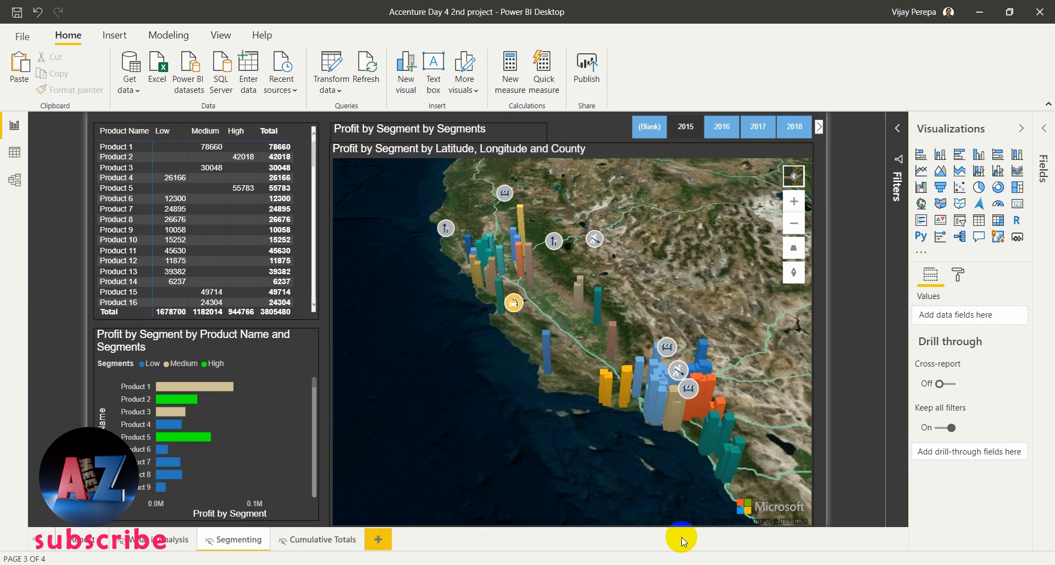
Paste a text box of training contact information over the profit map visual.
{"action": "left_click", "coordinate": [451, 383]}
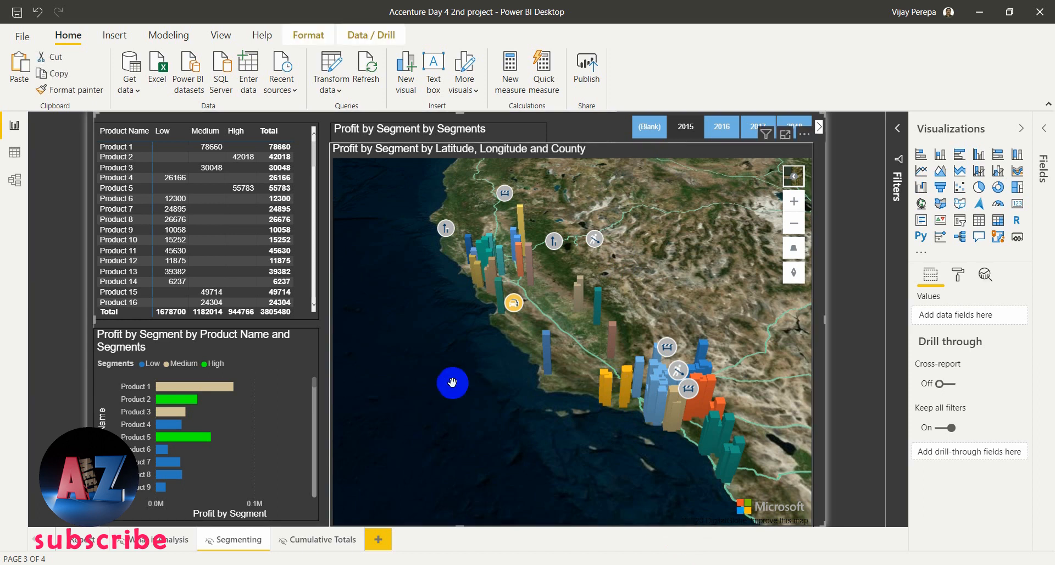
{"action": "key", "text": "ctrl+v"}
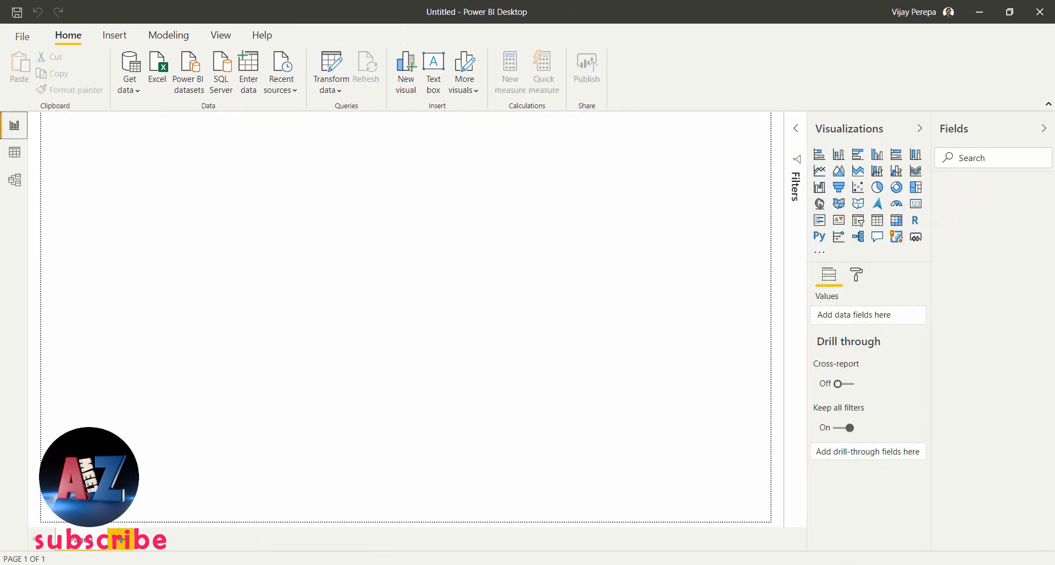
Launch Power Query Editor via Transform data, then switch to the Wikipedia page in the browser.
{"action": "left_click", "coordinate": [341, 93]}
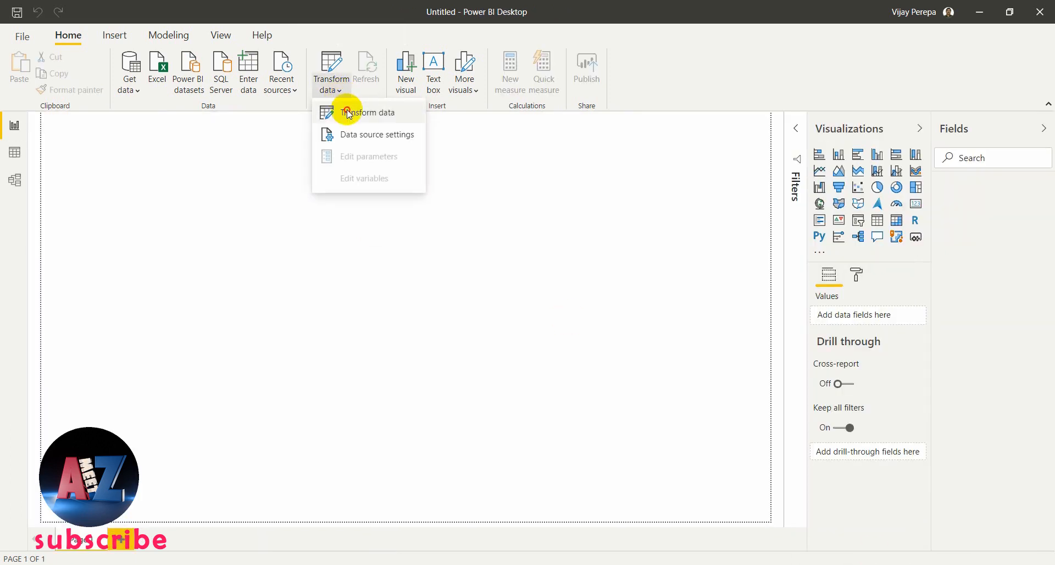
{"action": "left_click", "coordinate": [347, 113]}
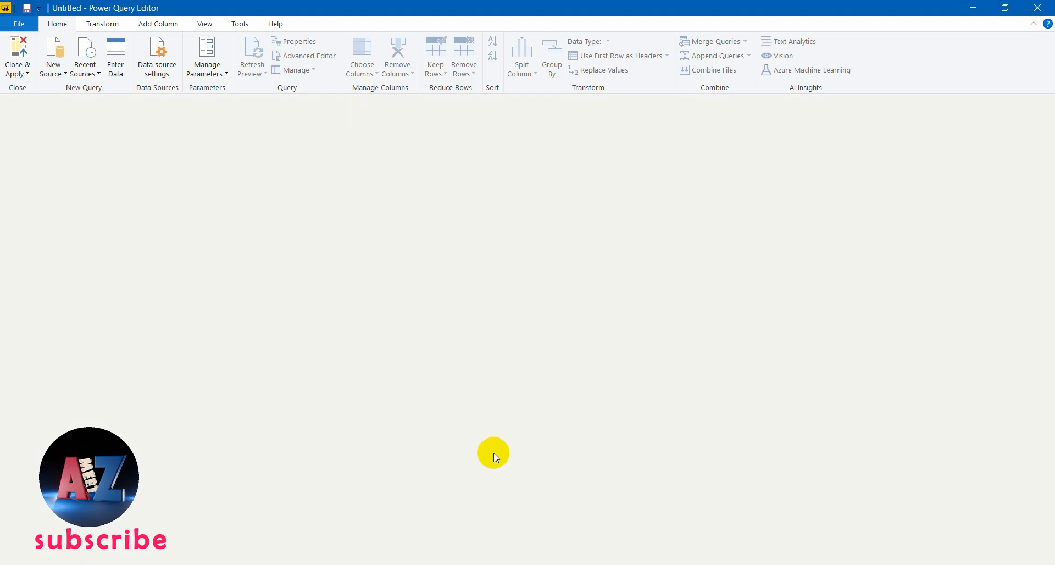
{"action": "key", "text": "alt+Tab"}
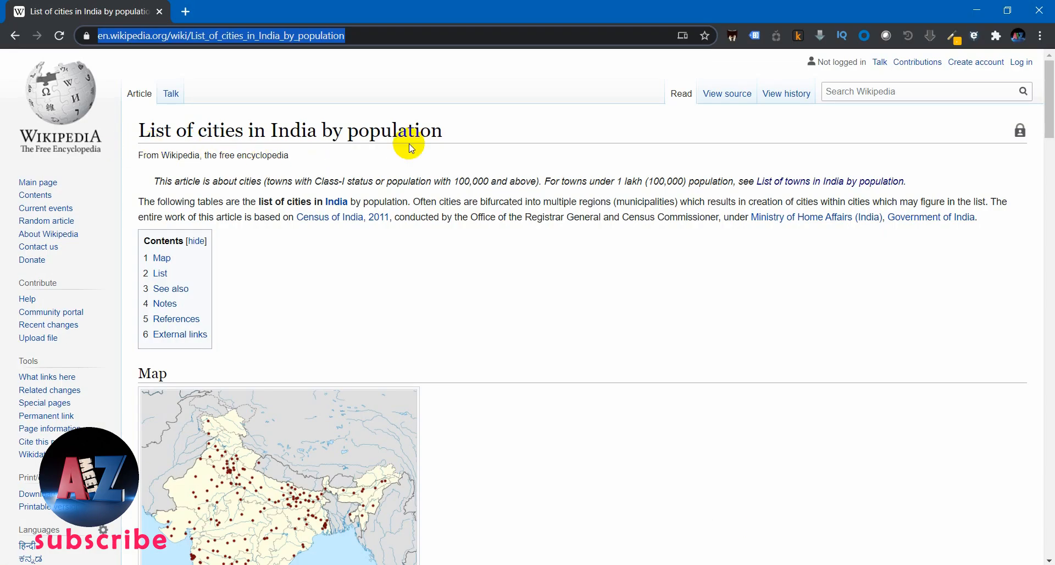
{"action": "scroll", "coordinate": [554, 325], "scroll_direction": "down", "scroll_amount": 8}
{"action": "scroll", "coordinate": [559, 327], "scroll_direction": "down", "scroll_amount": 1}
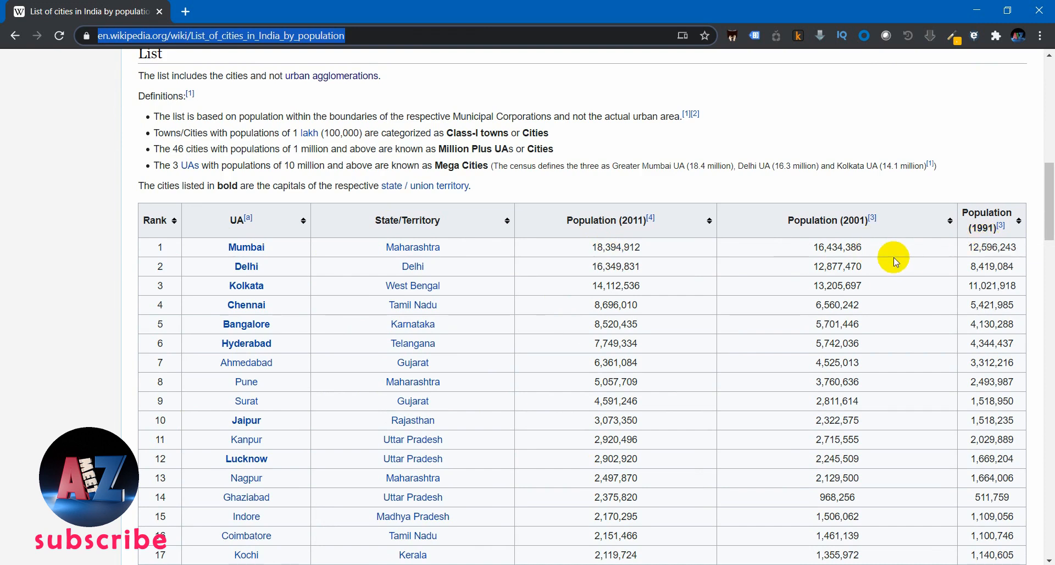
{"action": "scroll", "coordinate": [893, 257], "scroll_direction": "up", "scroll_amount": 5}
{"action": "scroll", "coordinate": [577, 222], "scroll_direction": "up", "scroll_amount": 5}
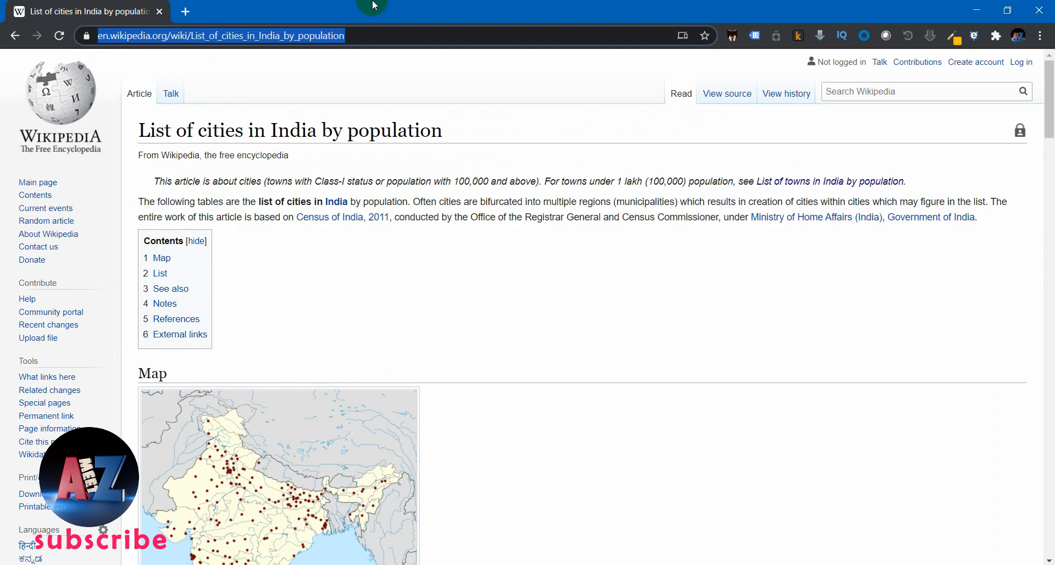
Start a new Web source and connect to the pasted Wikipedia Indian cities URL.
{"action": "key", "text": "alt+Tab"}
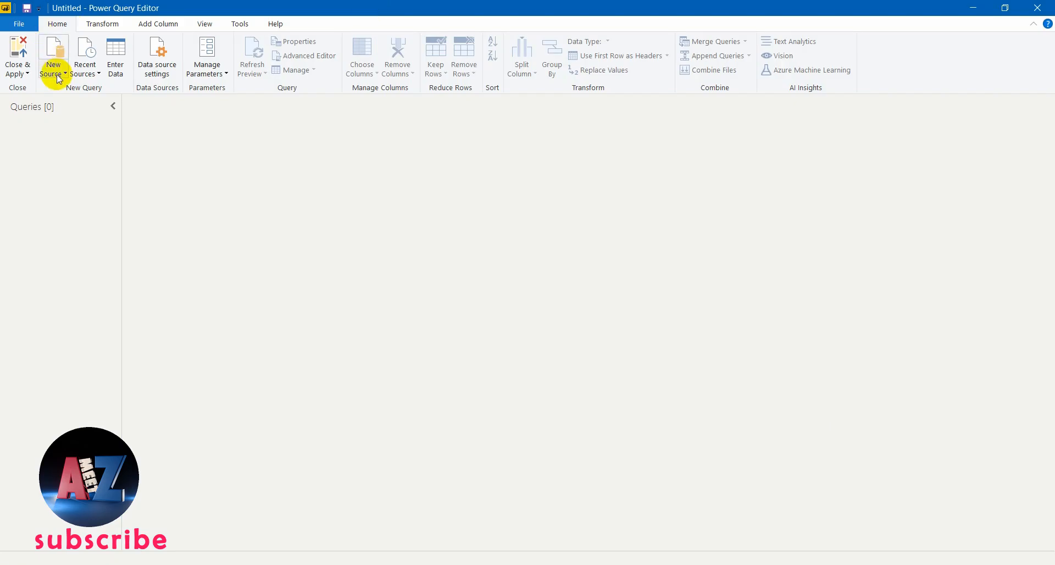
{"action": "left_click", "coordinate": [53, 73]}
{"action": "left_click", "coordinate": [94, 230]}
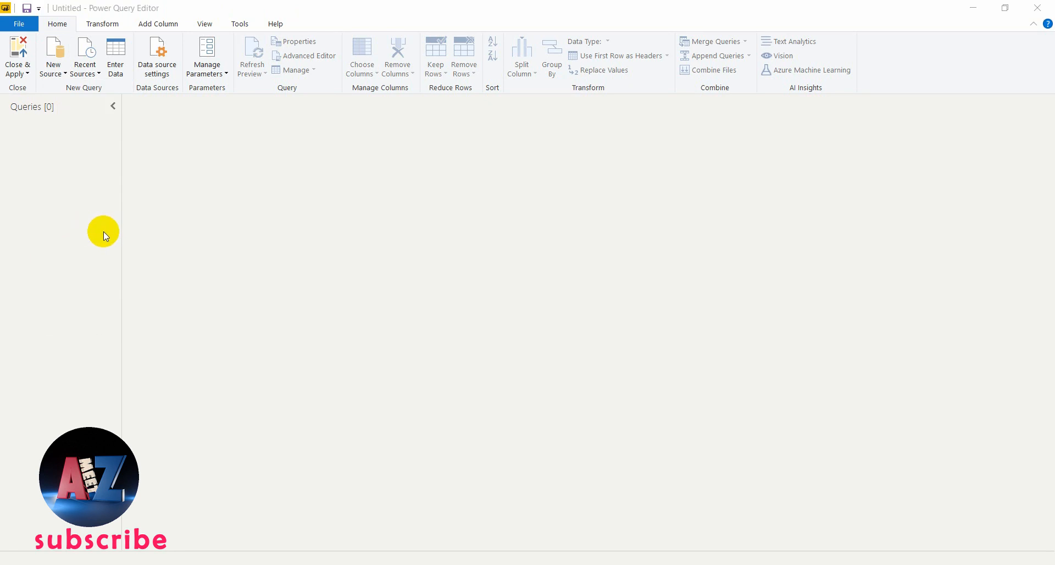
{"action": "type", "text": "https://en.wikipedia.org/wiki/List_of_cities_in_India_by_population"}
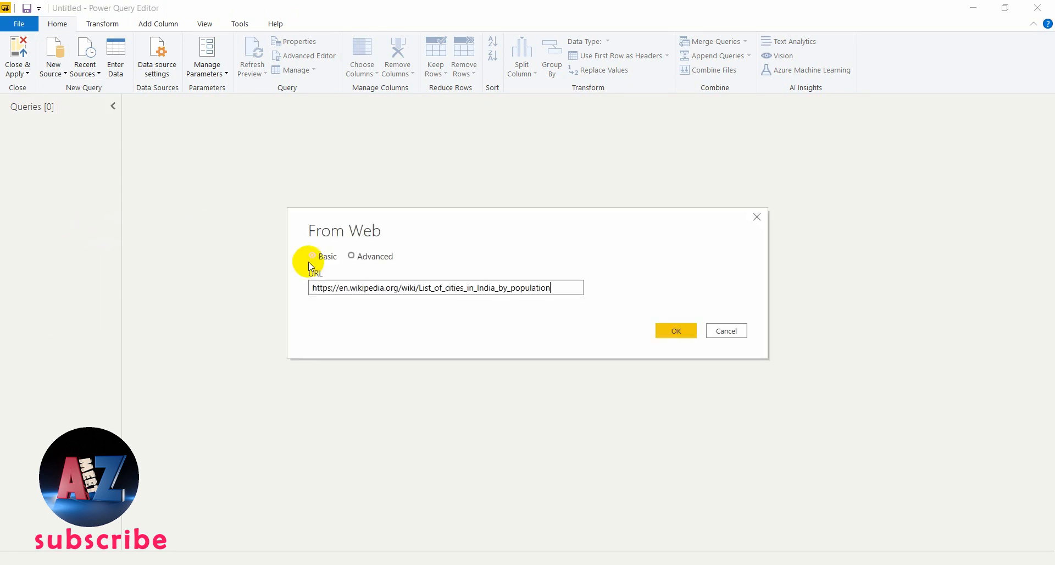
{"action": "left_click", "coordinate": [676, 330]}
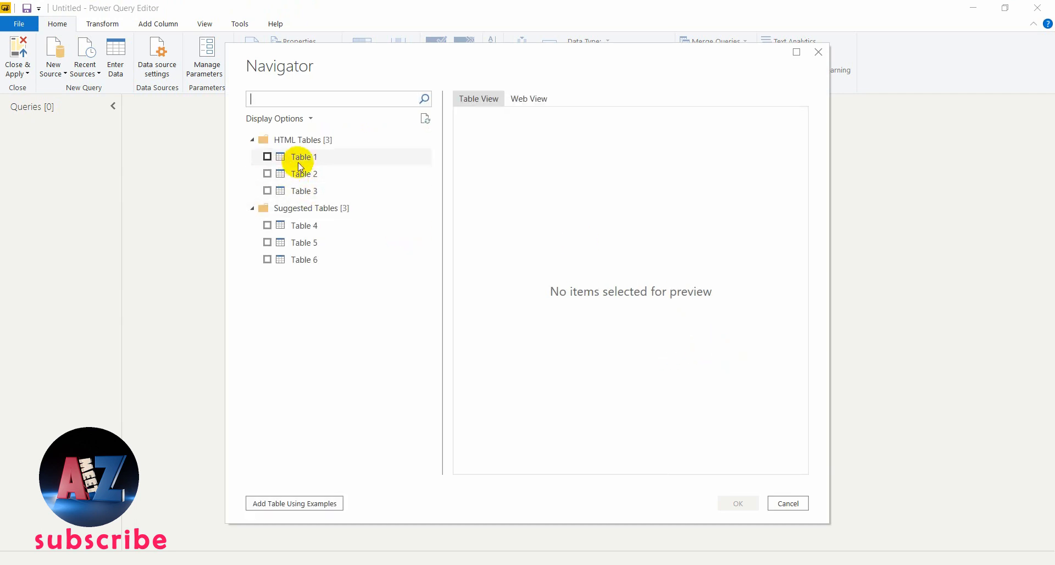
Preview and tick Table 1 in the Navigator and load it as a new query.
{"action": "left_click", "coordinate": [303, 156]}
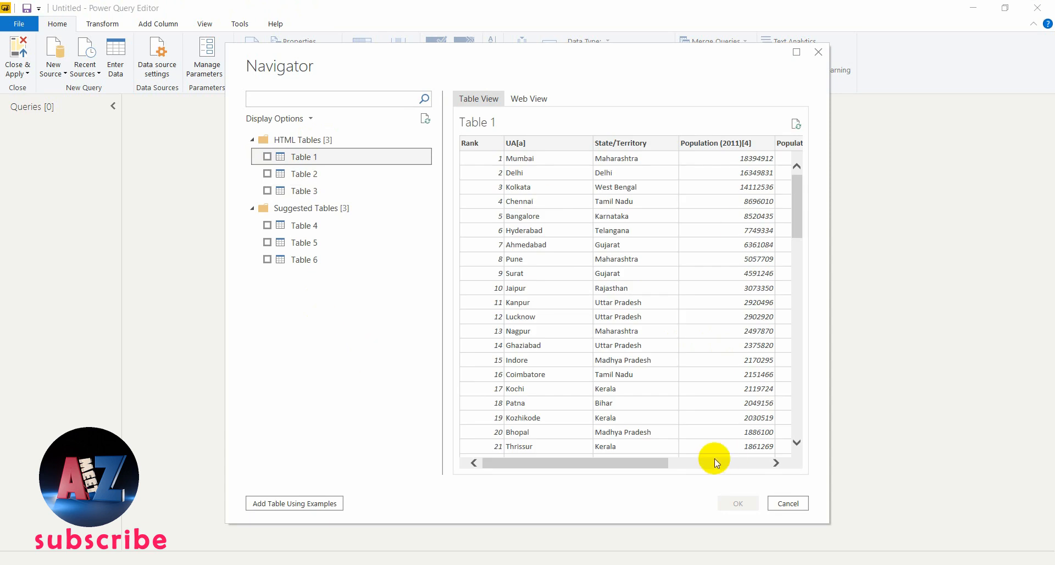
{"action": "mouse_move", "coordinate": [652, 463]}
{"action": "left_mouse_down"}
{"action": "mouse_move", "coordinate": [773, 468]}
{"action": "mouse_move", "coordinate": [517, 472]}
{"action": "mouse_move", "coordinate": [721, 472]}
{"action": "left_mouse_up"}
{"action": "scroll", "coordinate": [697, 321], "scroll_direction": "down", "scroll_amount": 15}
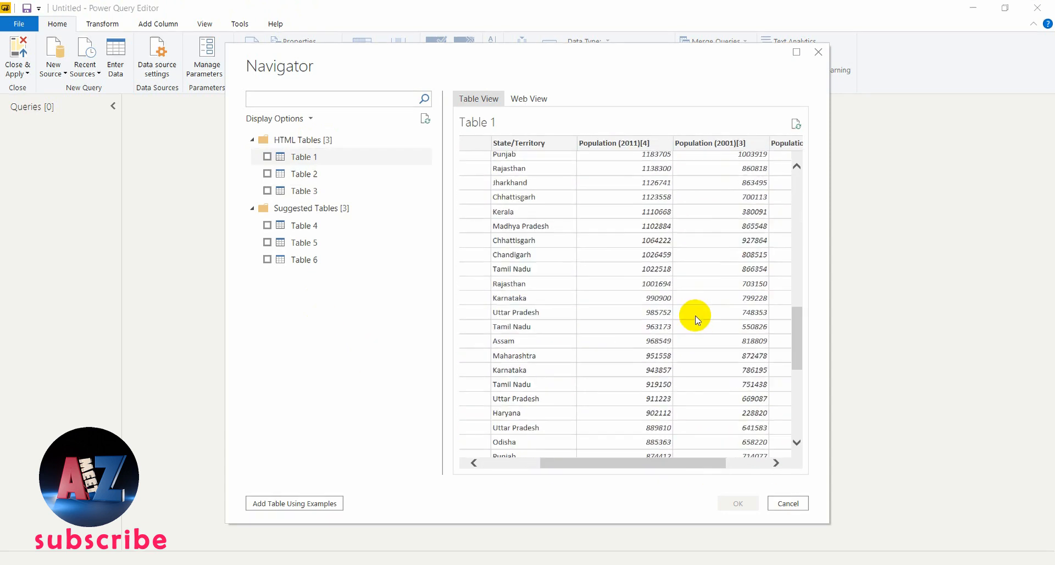
{"action": "left_click_drag", "start_coordinate": [577, 462], "coordinate": [505, 465]}
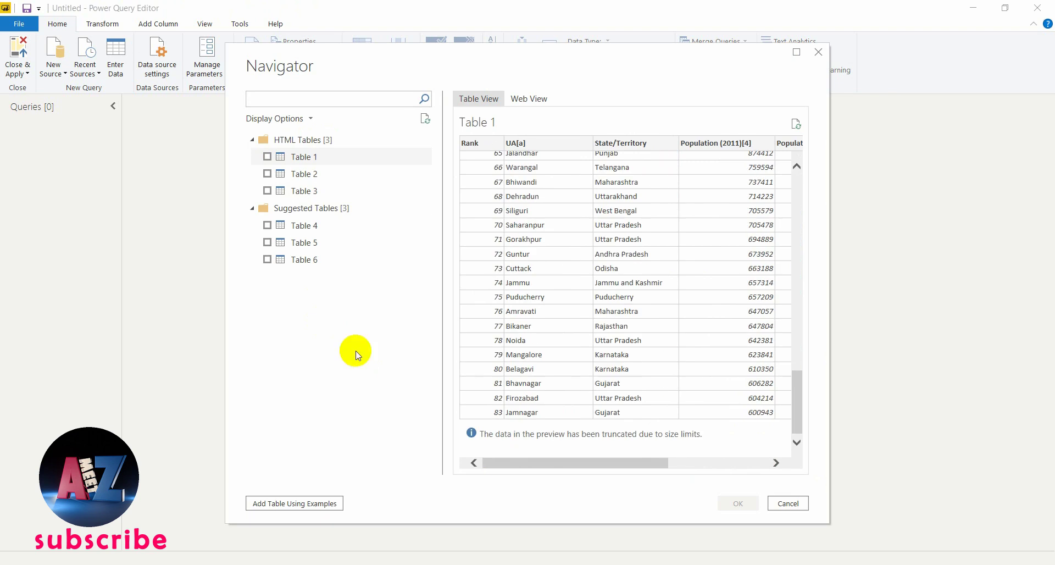
{"action": "left_click", "coordinate": [267, 156]}
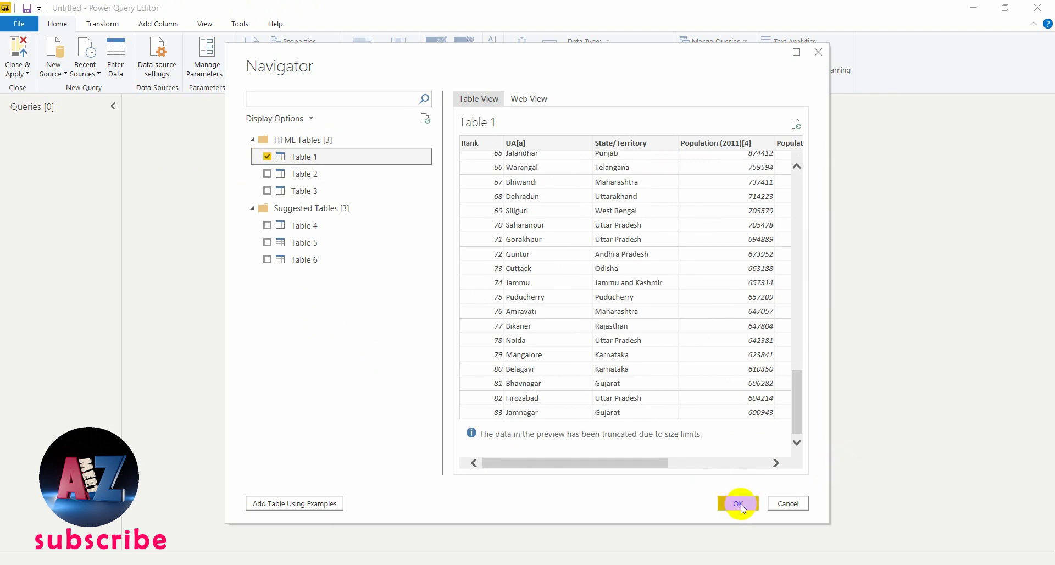
{"action": "left_click", "coordinate": [737, 503]}
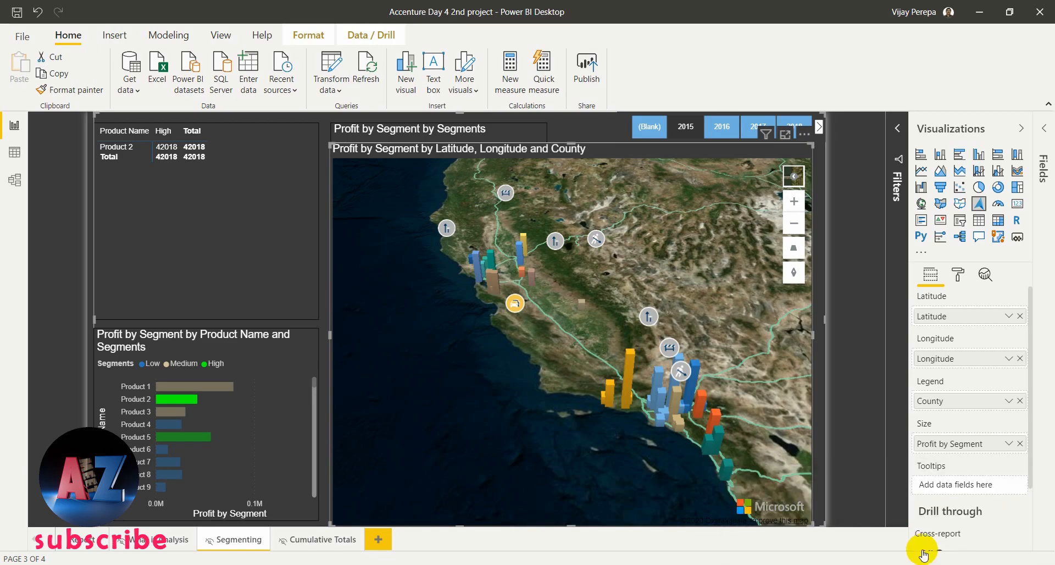
Remove the Rank column from Table 1 in the query editor.
{"action": "left_click", "coordinate": [919, 548]}
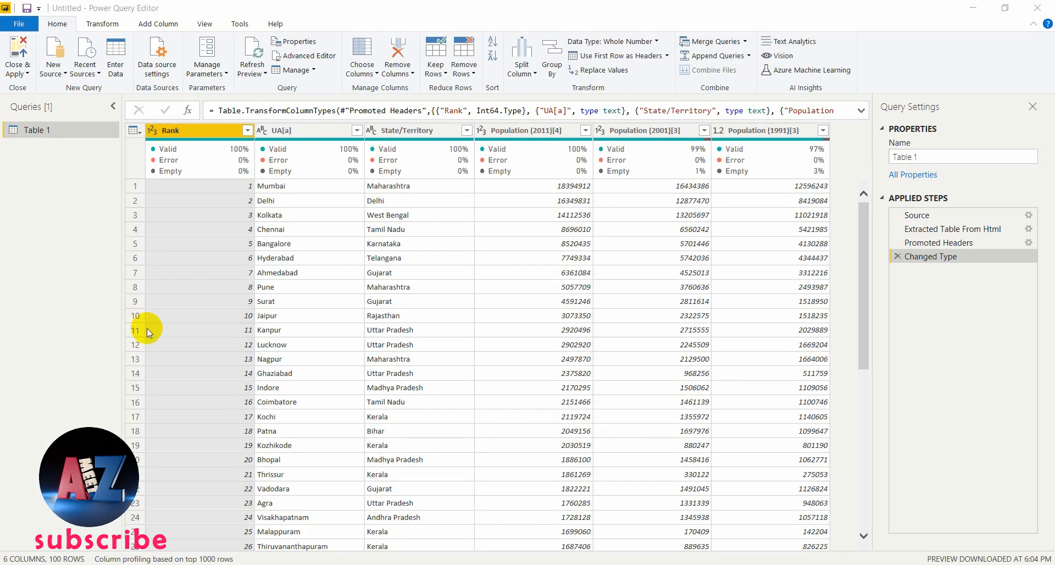
{"action": "left_click", "coordinate": [204, 23]}
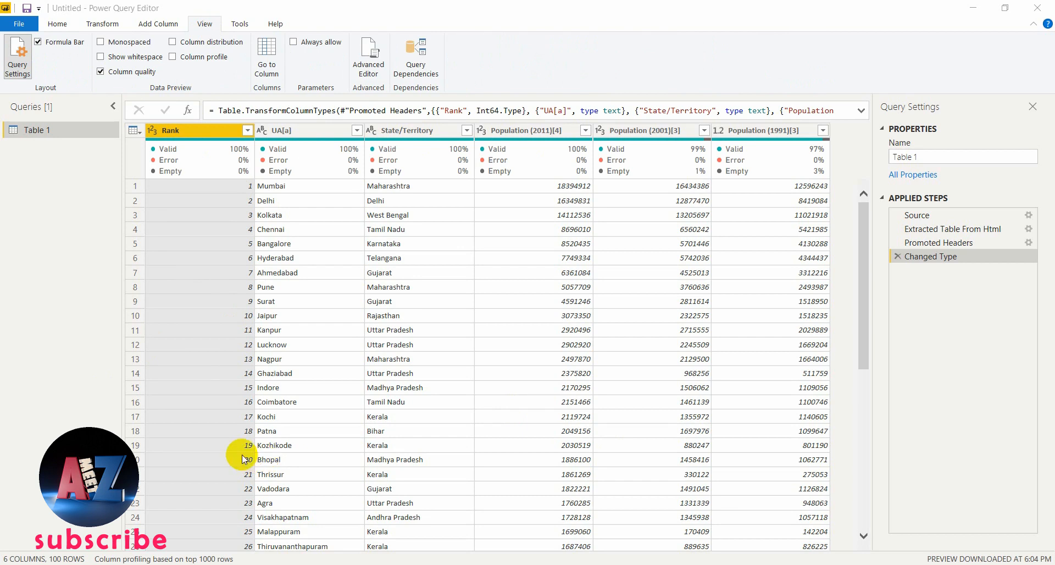
{"action": "right_click", "coordinate": [199, 130]}
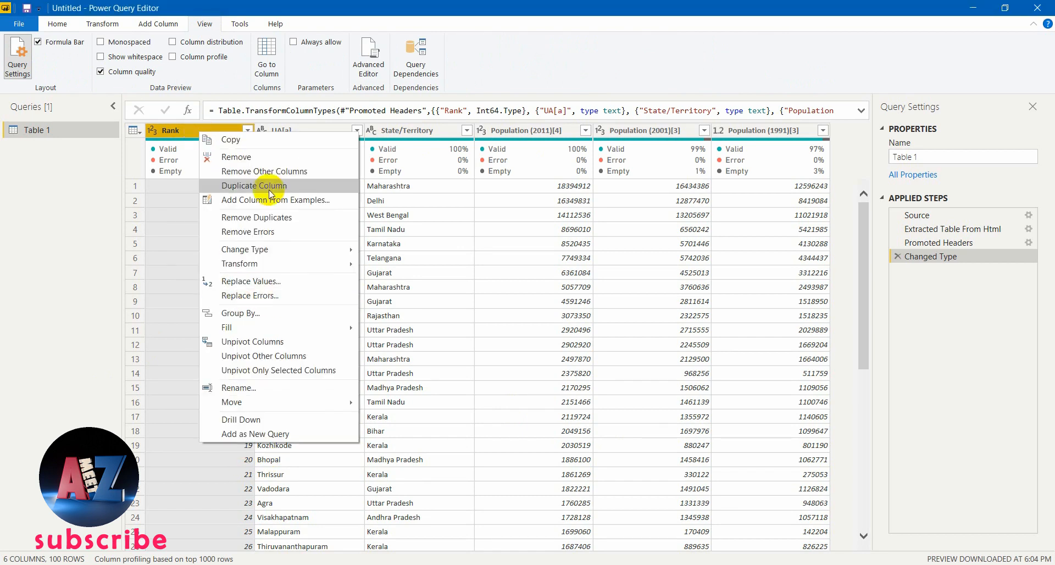
{"action": "left_click", "coordinate": [250, 157]}
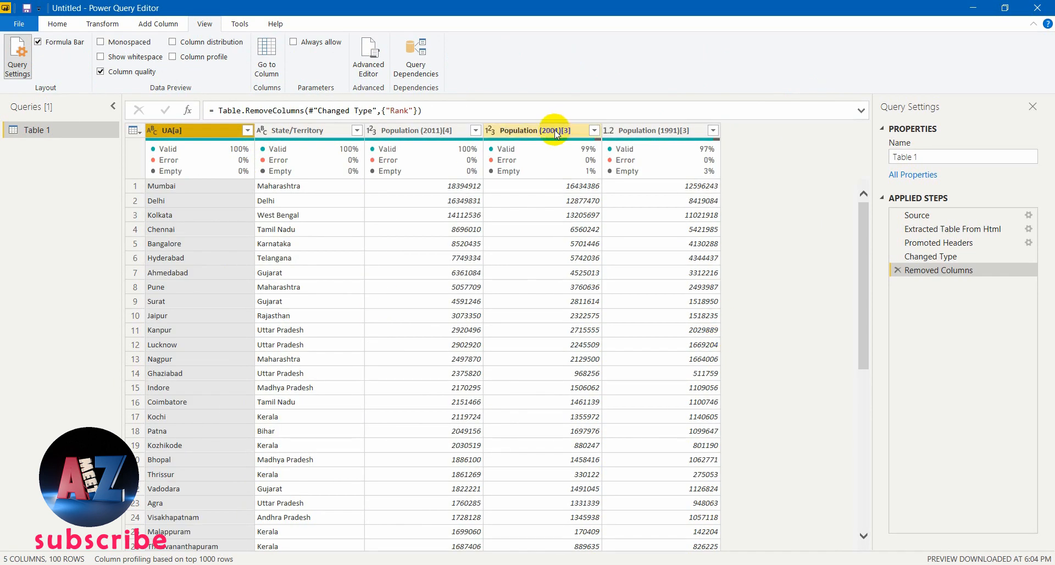
Inspect the Population (2001)[3] and Population (1991)[3] columns' quality stats.
{"action": "left_click", "coordinate": [534, 132]}
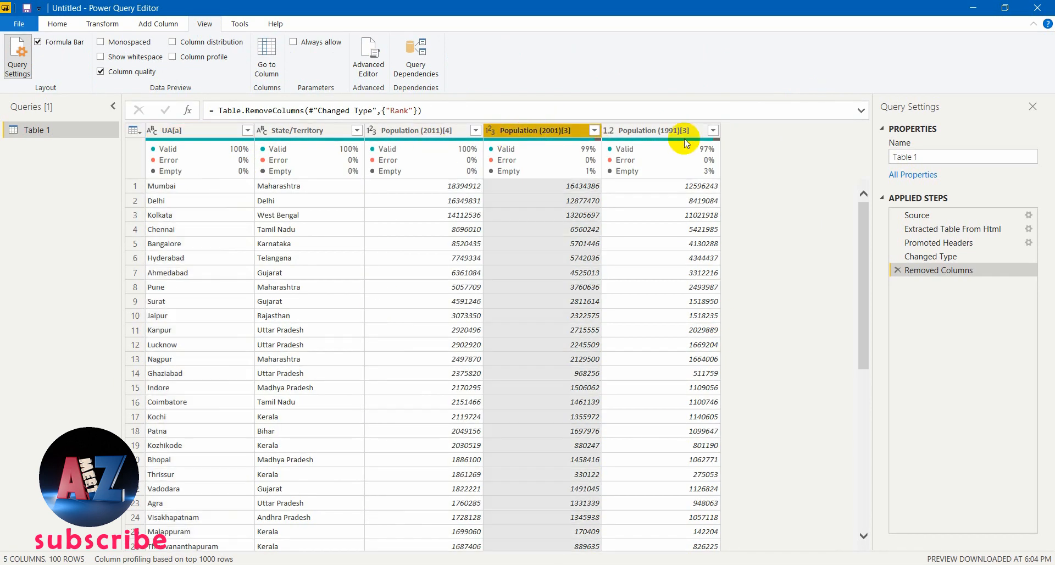
{"action": "left_click", "coordinate": [685, 132]}
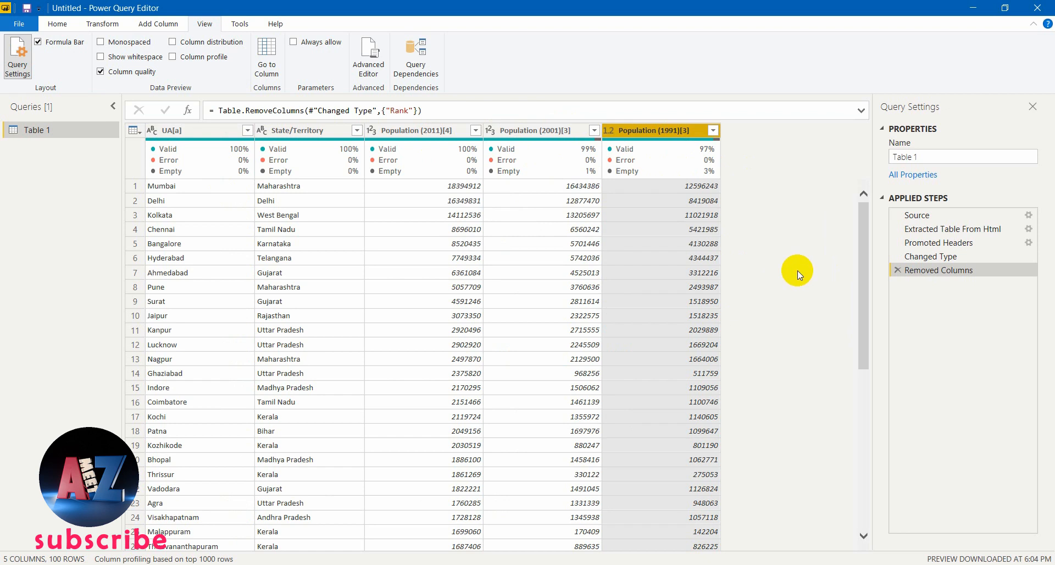
{"action": "left_click", "coordinate": [536, 130]}
Replace null values with 0 in the Population (2001)[3] column.
{"action": "right_click", "coordinate": [557, 134]}
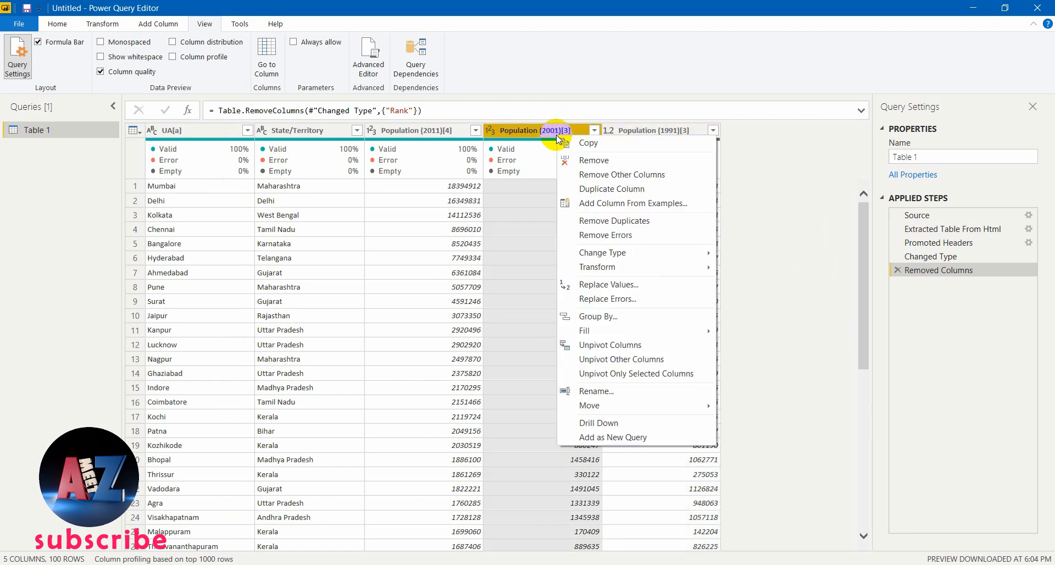
{"action": "left_click", "coordinate": [625, 298]}
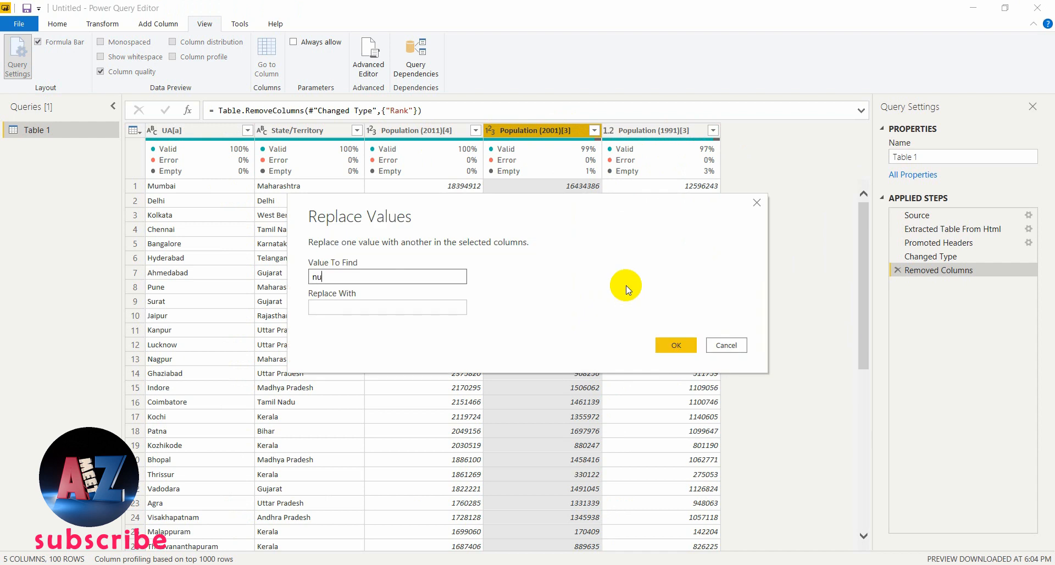
{"action": "left_click", "coordinate": [423, 307]}
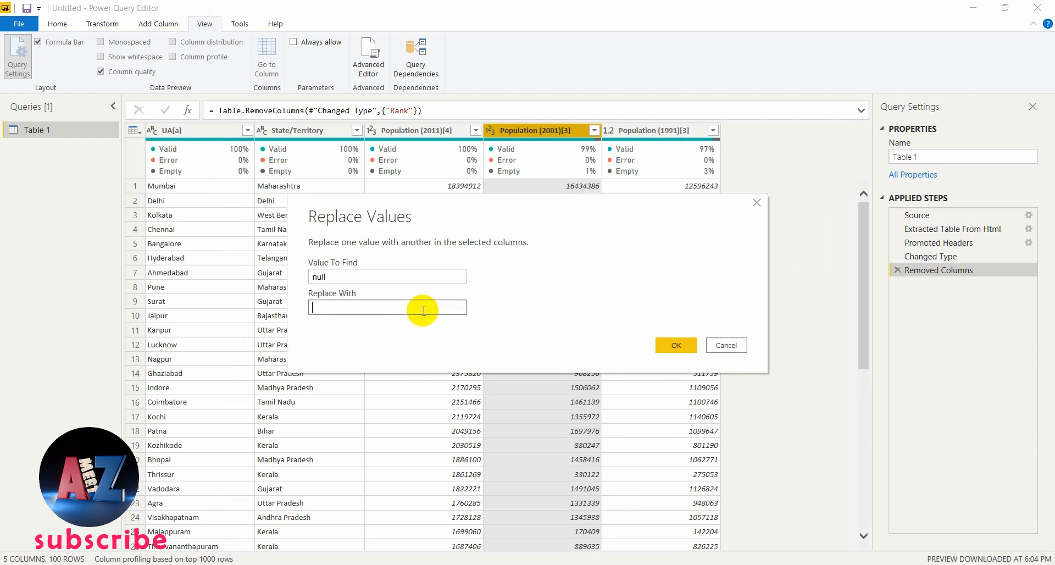
{"action": "type", "text": "0"}
{"action": "left_click", "coordinate": [680, 345]}
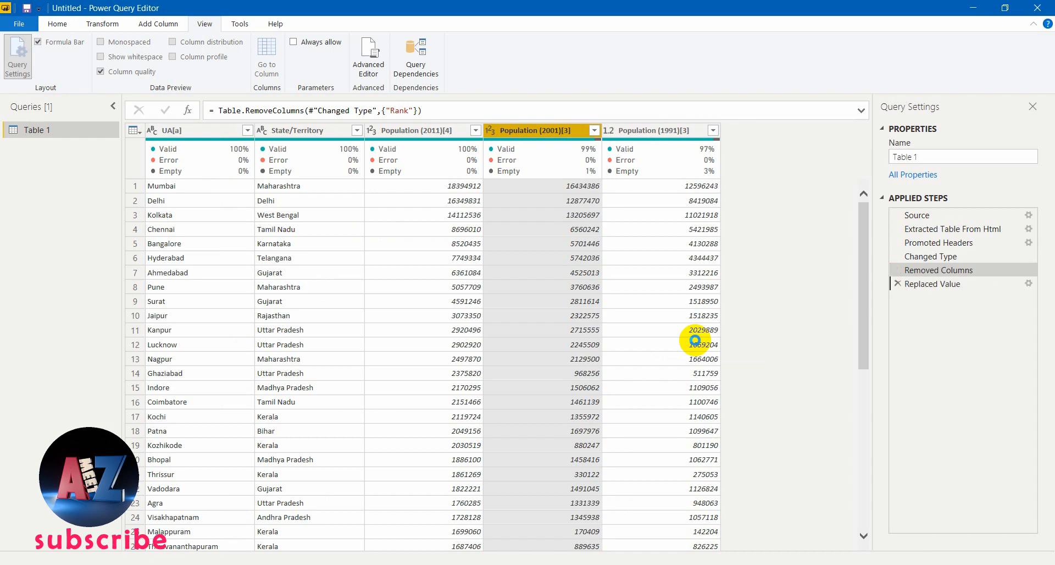
Replace null values with 0 in the Population (1991)[3] column.
{"action": "right_click", "coordinate": [643, 130]}
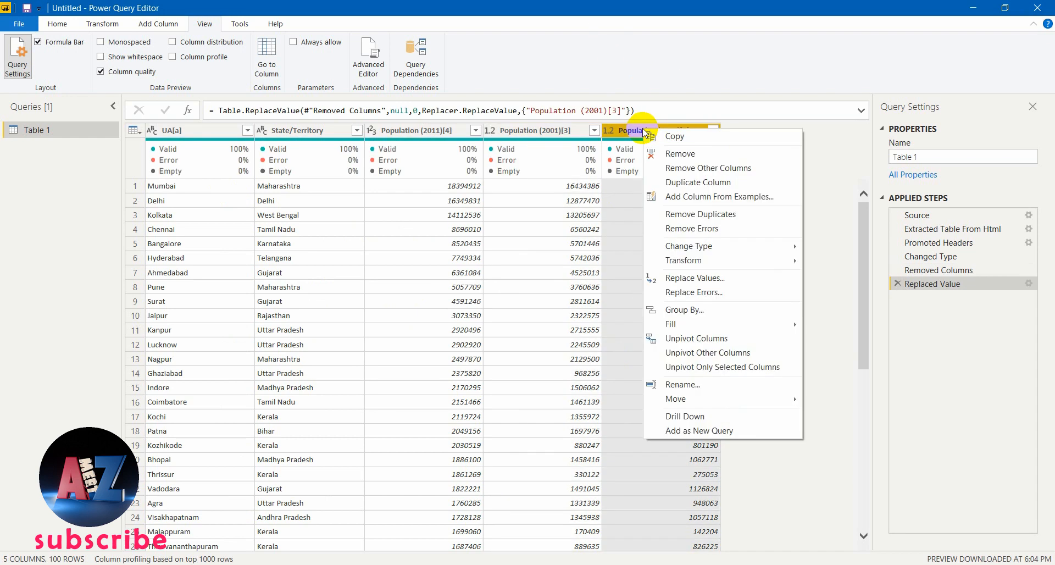
{"action": "left_click", "coordinate": [713, 279]}
{"action": "type", "text": "null"}
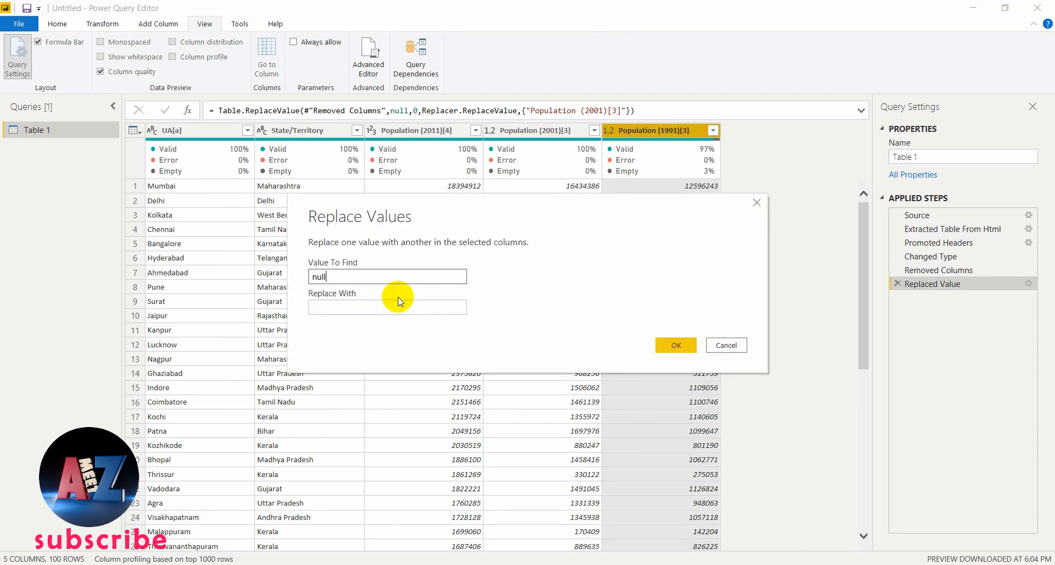
{"action": "left_click", "coordinate": [399, 306]}
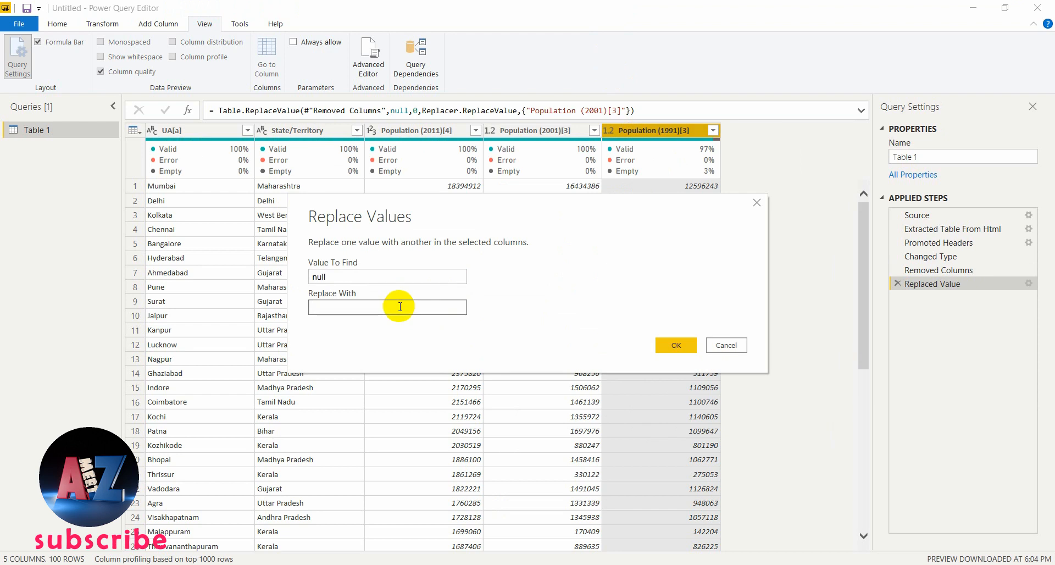
{"action": "type", "text": "0"}
{"action": "left_click", "coordinate": [676, 345]}
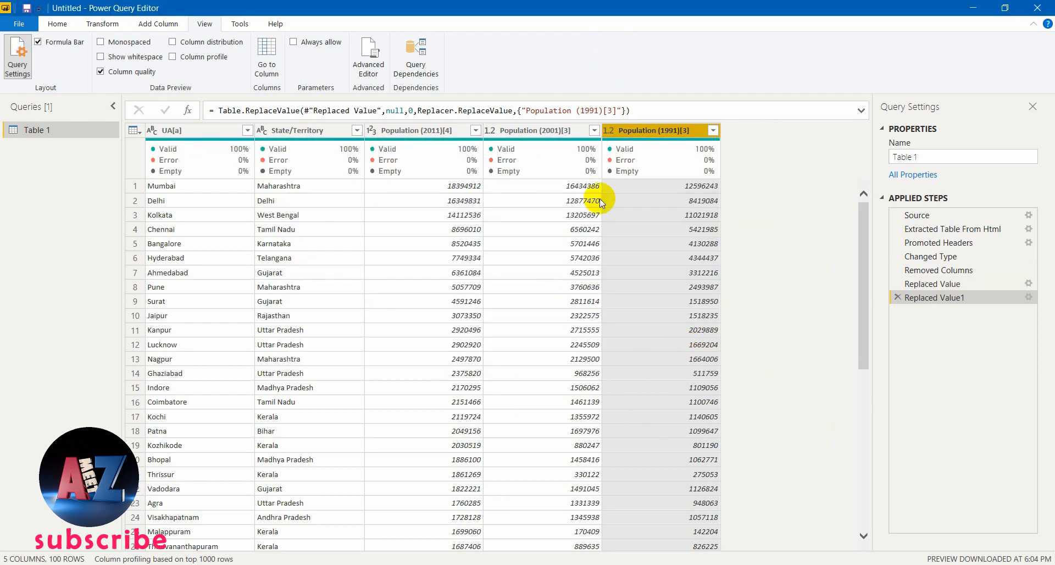
{"action": "left_click", "coordinate": [58, 23]}
{"action": "left_click", "coordinate": [18, 75]}
Close & Apply the query, then view Table 1's data grid in the Untitled report.
{"action": "left_click", "coordinate": [35, 87]}
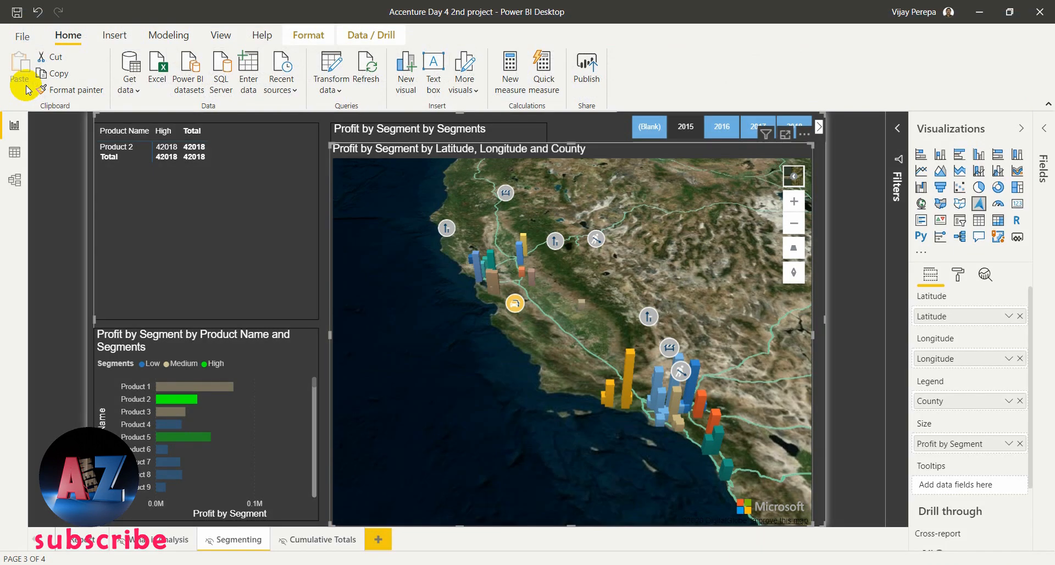
{"action": "left_click", "coordinate": [886, 554]}
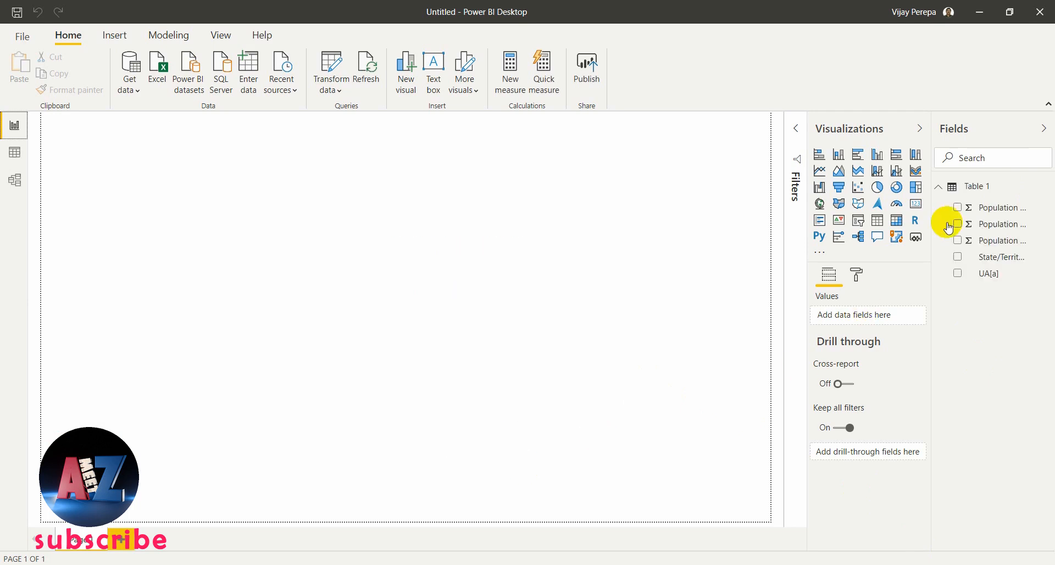
{"action": "left_click", "coordinate": [975, 186]}
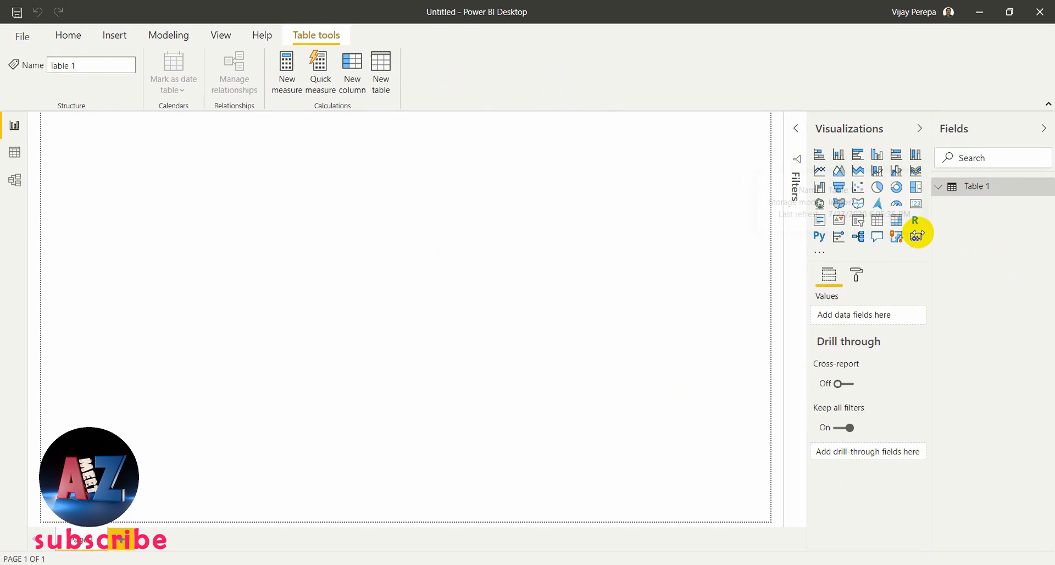
{"action": "left_click", "coordinate": [15, 153]}
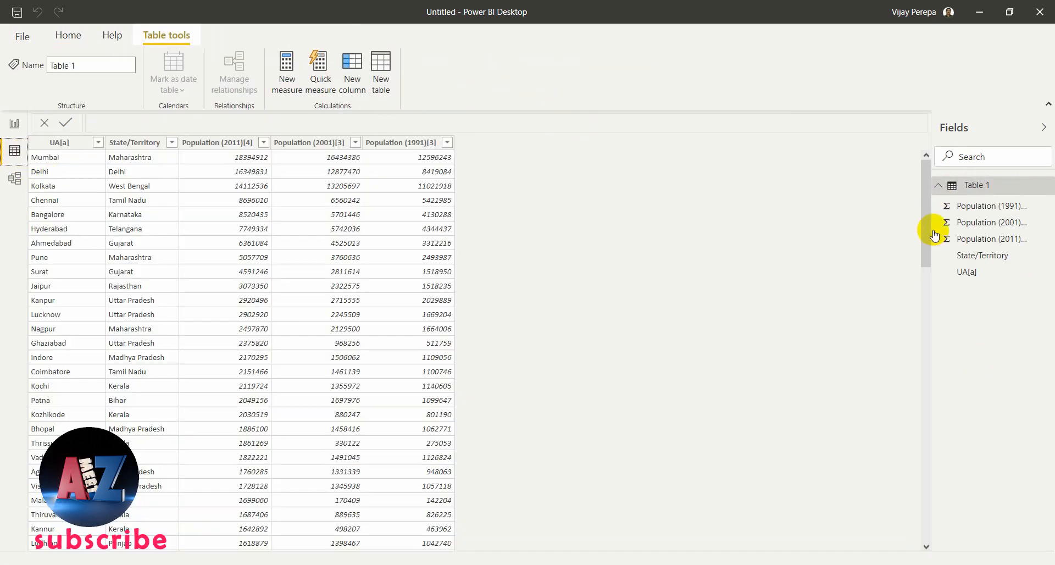
Copy the whole Table 1 via the UA[a] column's context menu.
{"action": "left_click", "coordinate": [58, 142]}
{"action": "right_click", "coordinate": [50, 146]}
{"action": "left_click", "coordinate": [91, 257]}
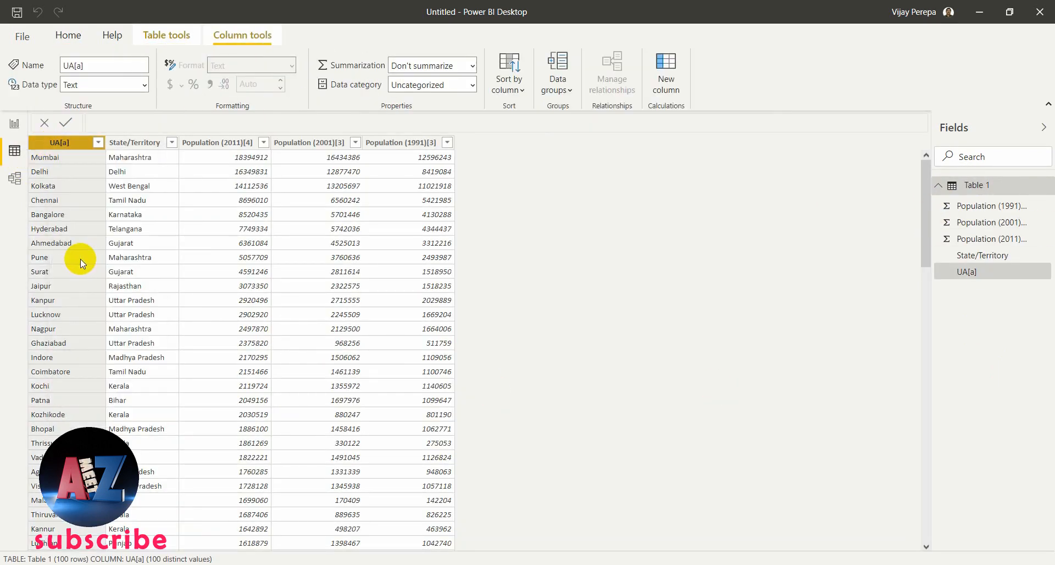
Paste the table at B2 in Excel and clear columns C to F, leaving the UA[a] city list.
{"action": "key", "text": "alt+Tab"}
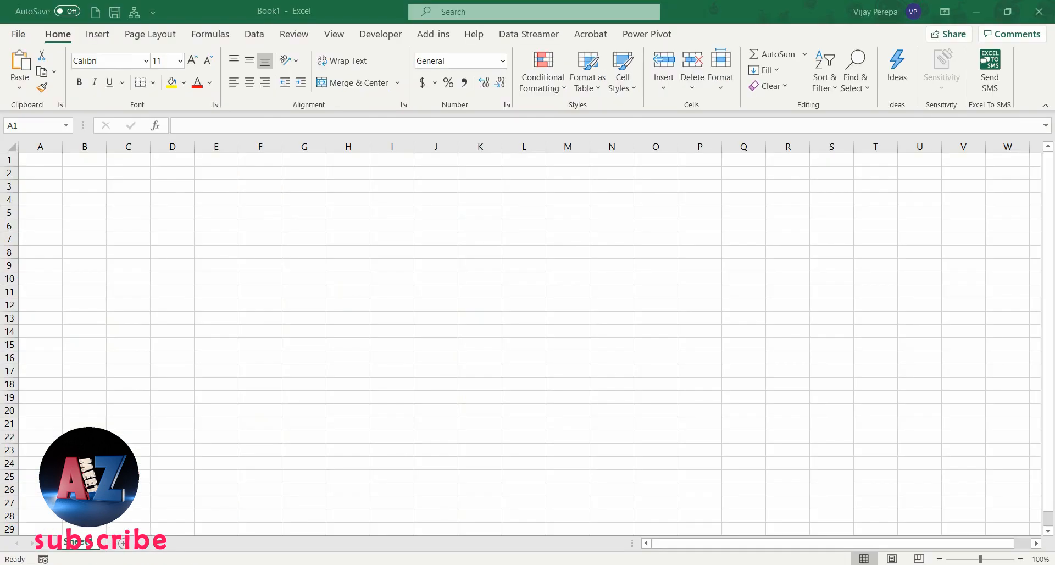
{"action": "left_click", "coordinate": [74, 170]}
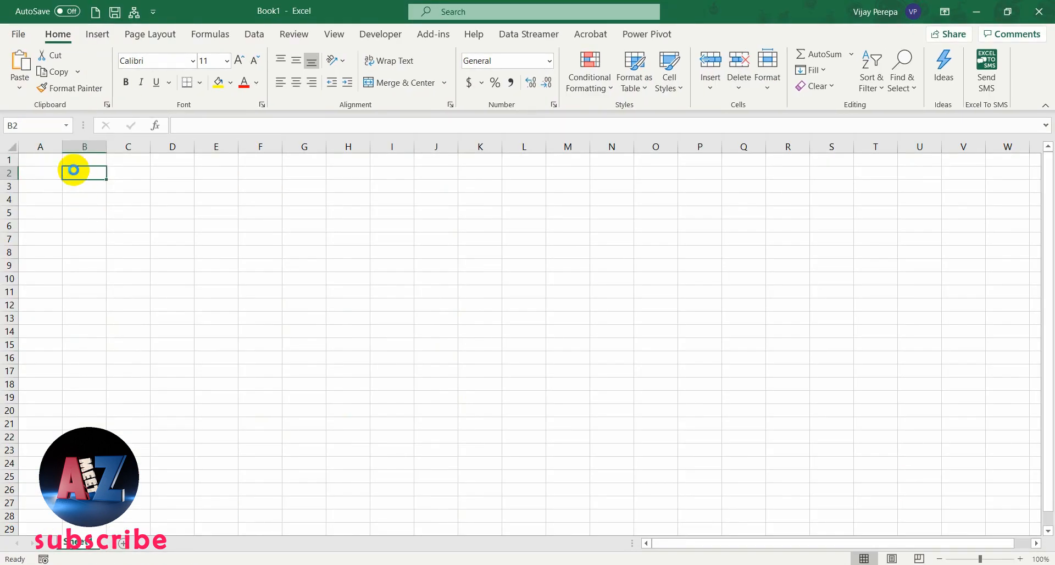
{"action": "key", "text": "ctrl+v"}
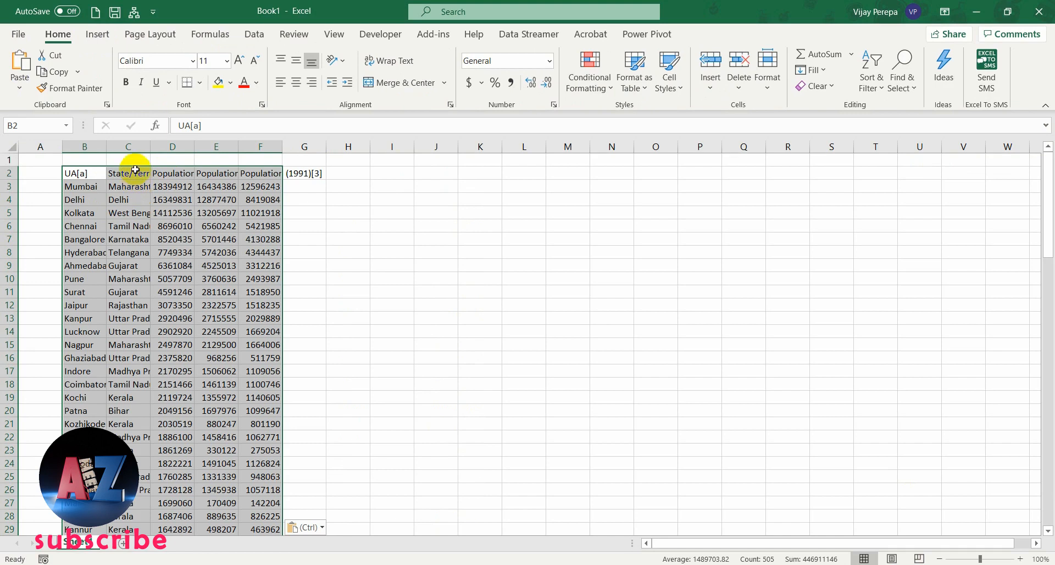
{"action": "left_click_drag", "start_coordinate": [127, 146], "coordinate": [257, 147]}
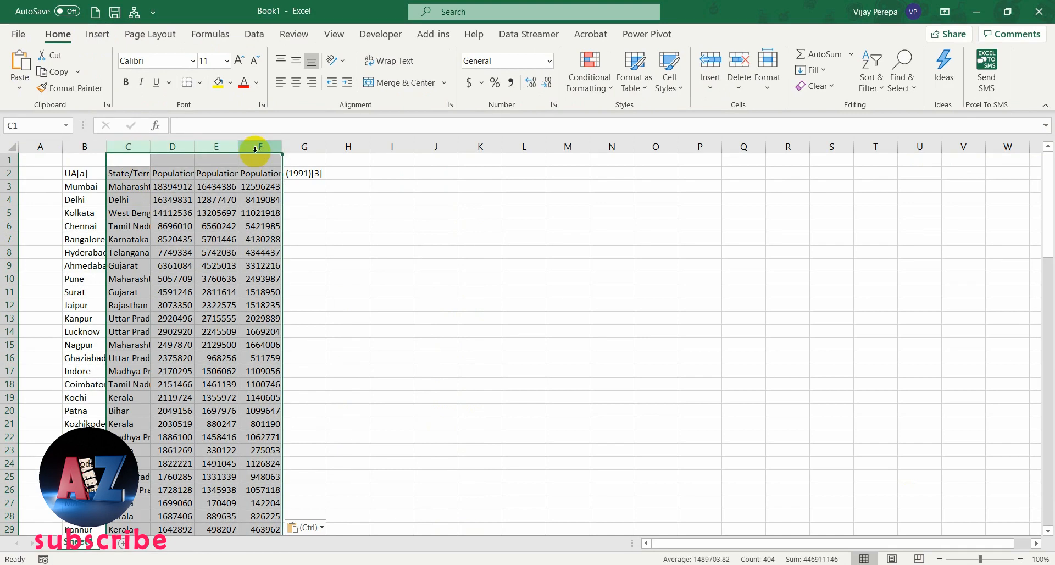
{"action": "right_click", "coordinate": [203, 146]}
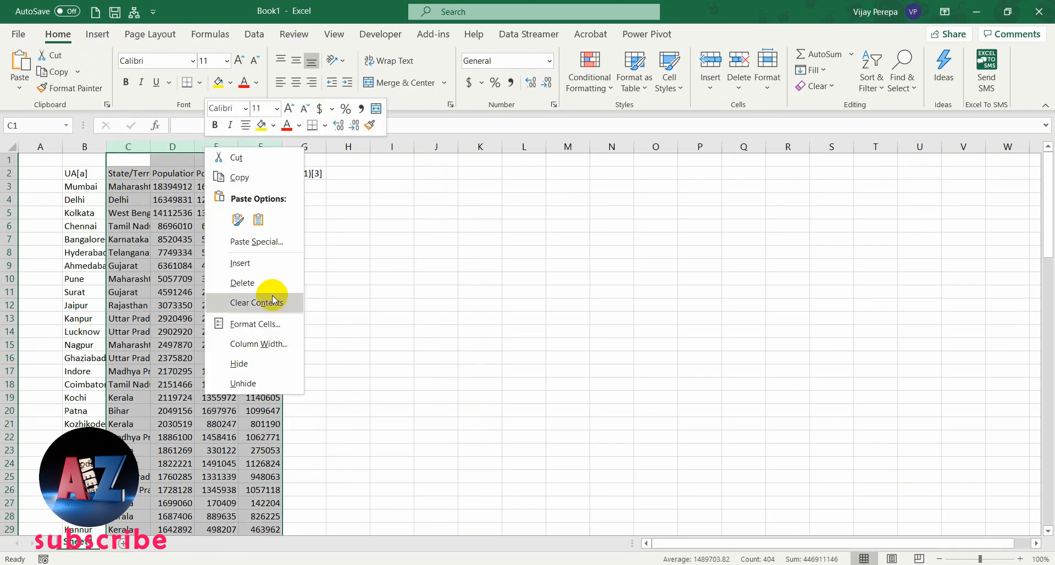
{"action": "left_click", "coordinate": [261, 288]}
Autofit column B and try pasting the whole column at I2, dismissing the paste size error.
{"action": "left_click", "coordinate": [80, 213]}
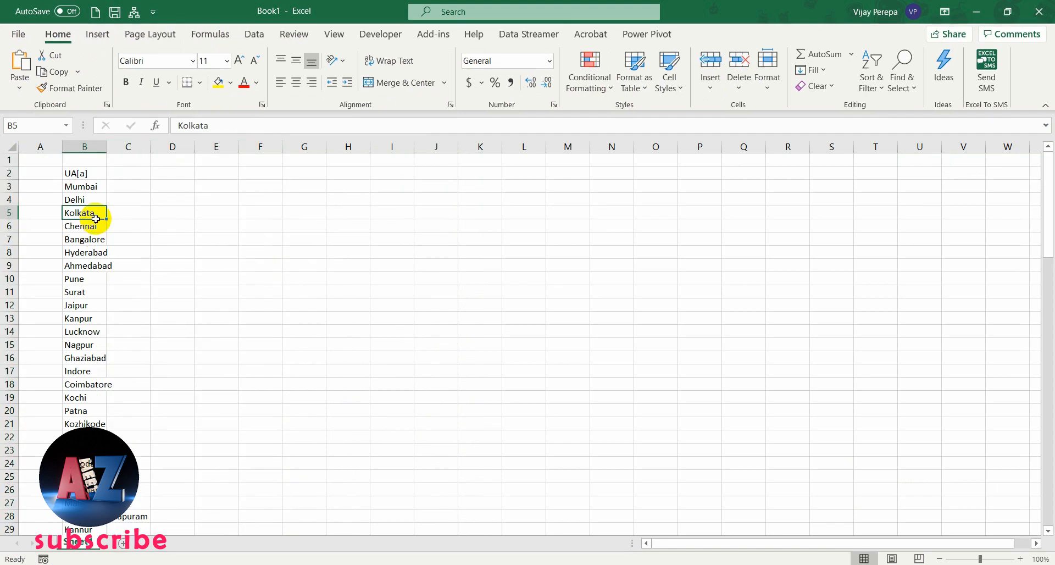
{"action": "double_click", "coordinate": [107, 147]}
{"action": "left_click", "coordinate": [107, 146]}
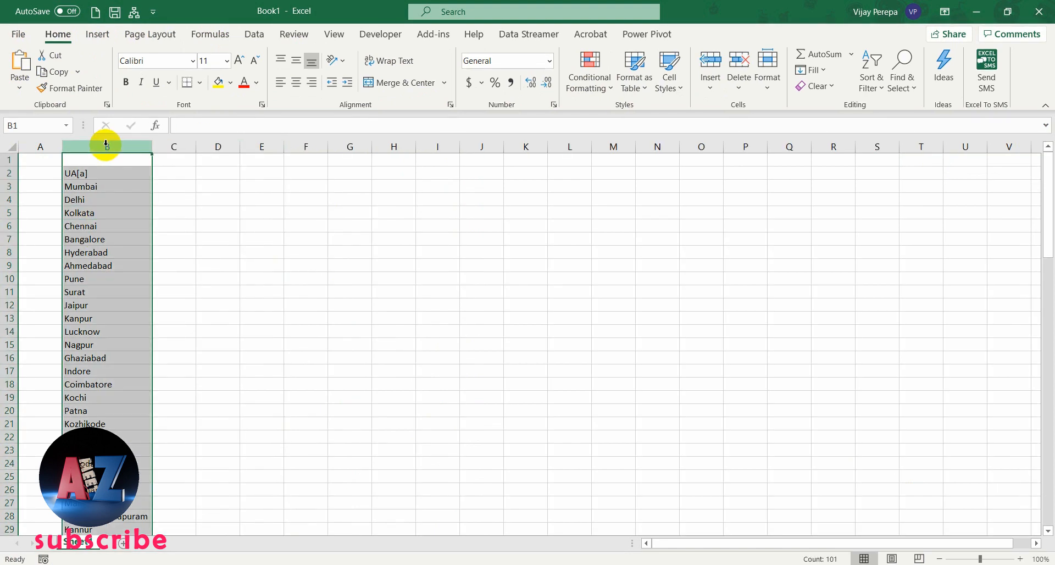
{"action": "key", "text": "ctrl+c"}
{"action": "left_click", "coordinate": [437, 173]}
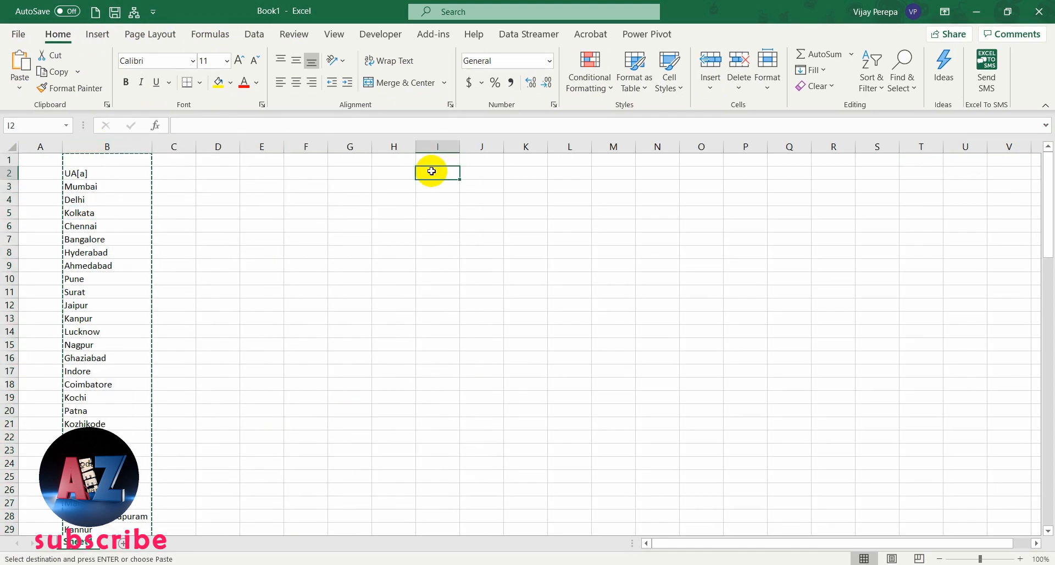
{"action": "key", "text": "ctrl+v"}
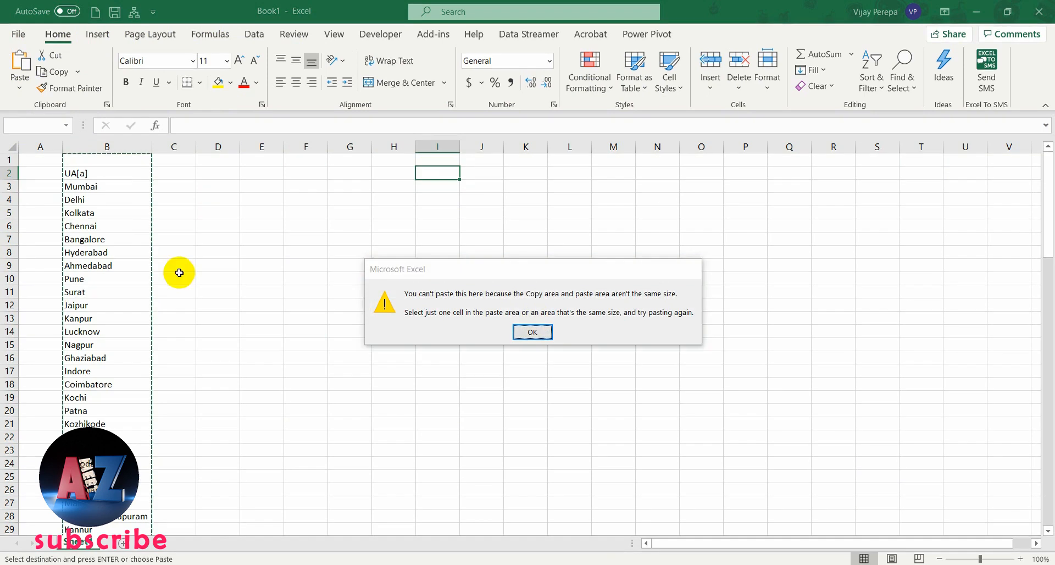
{"action": "left_click", "coordinate": [532, 330]}
Copy the B2:B102 city list, paste it from I2 and widen column I to fit the names.
{"action": "left_click", "coordinate": [100, 198]}
{"action": "left_click", "coordinate": [91, 173]}
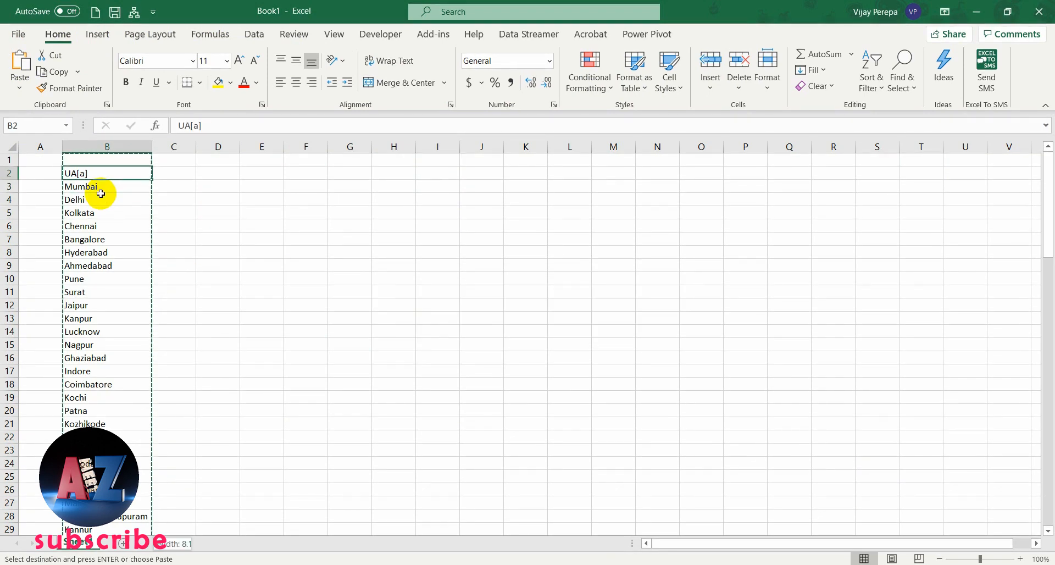
{"action": "key", "text": "ctrl+shift+Down"}
{"action": "key", "text": "ctrl+c"}
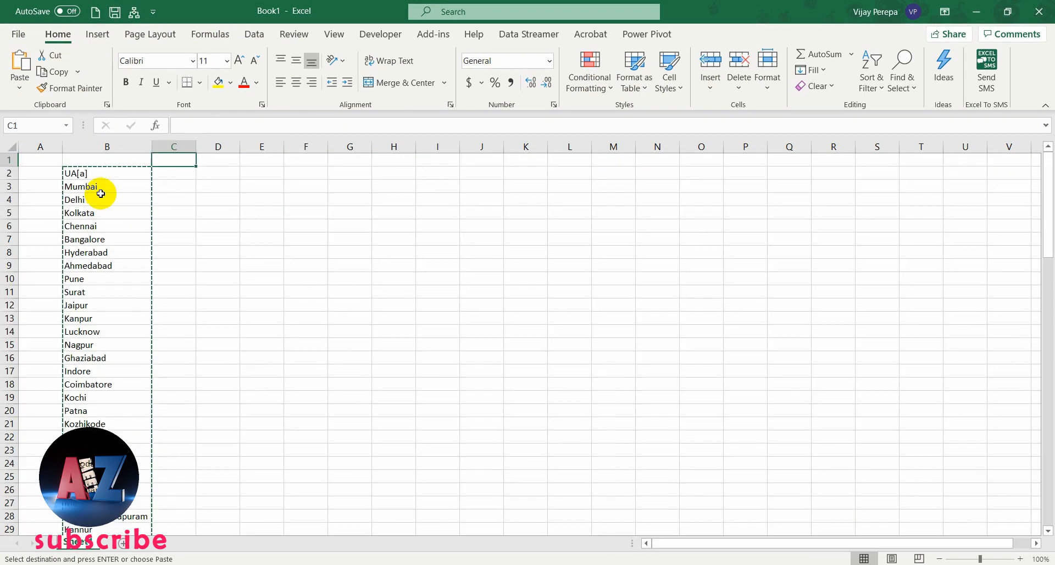
{"action": "key", "text": "Right"}
{"action": "key", "text": "Right"}
{"action": "key", "text": "Right"}
{"action": "key", "text": "Down"}
{"action": "key", "text": "ctrl+v"}
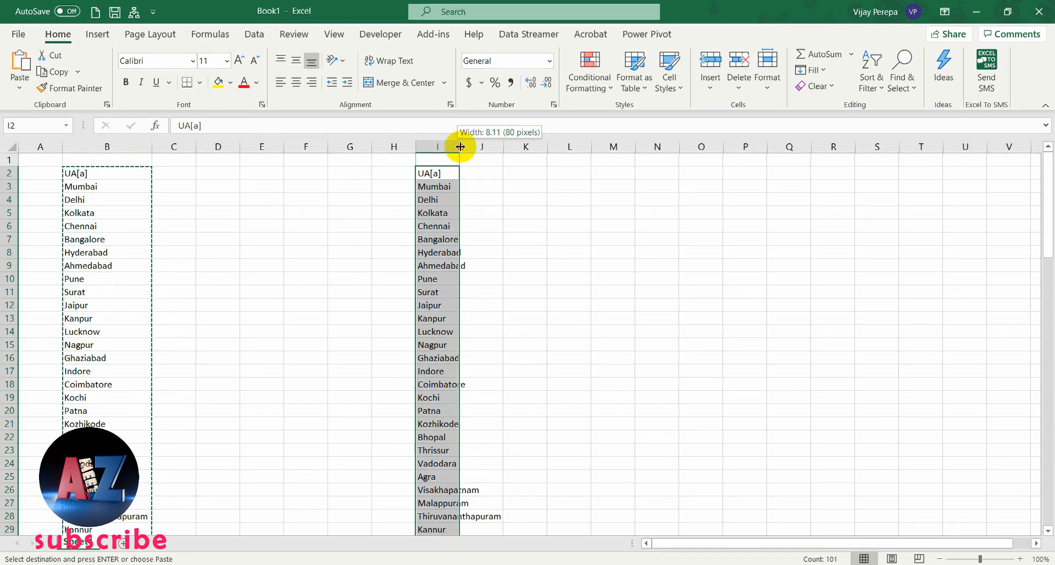
{"action": "left_click_drag", "start_coordinate": [457, 147], "coordinate": [473, 147]}
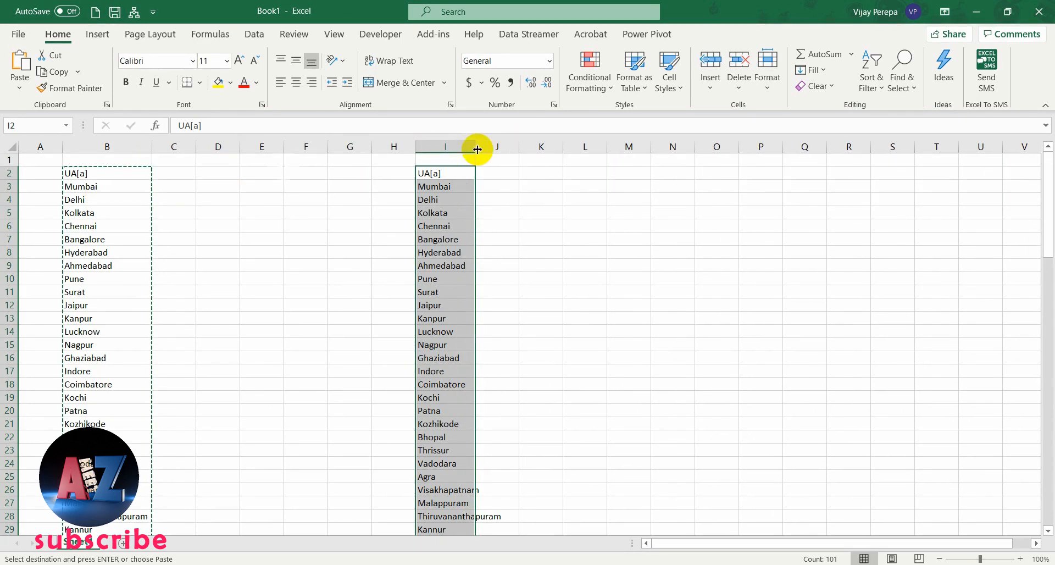
End copy mode on column B and autofit column I to the longest city name.
{"action": "left_click", "coordinate": [104, 186]}
{"action": "key", "text": "Escape"}
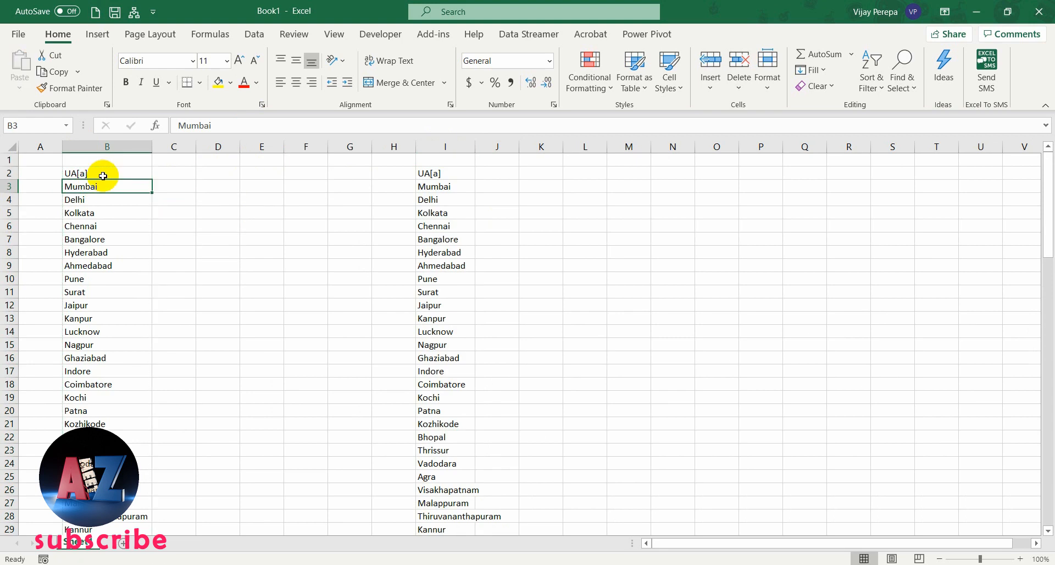
{"action": "left_click", "coordinate": [467, 179]}
{"action": "double_click", "coordinate": [476, 147]}
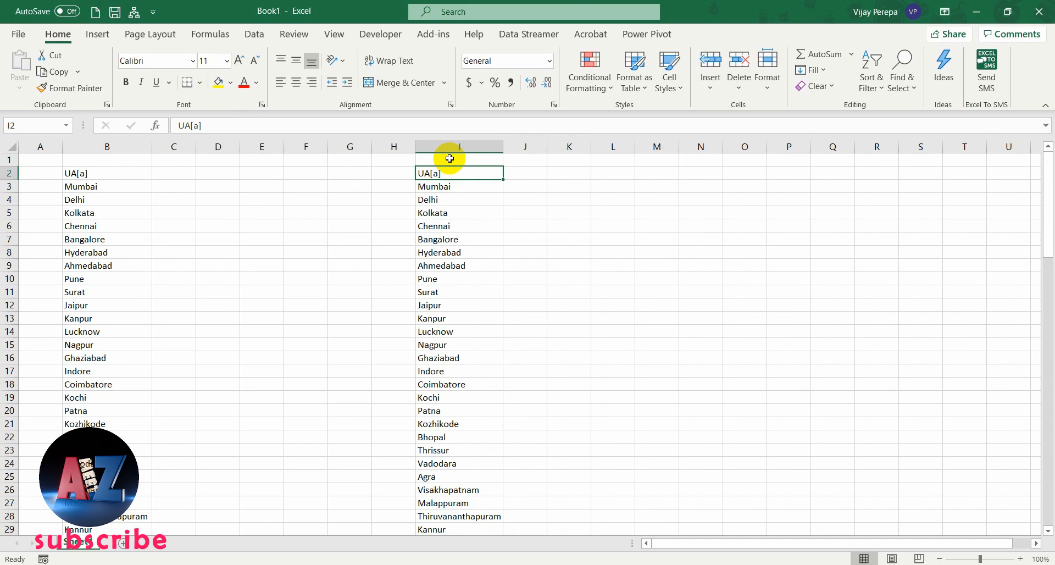
Convert the city names in I3:I102 into Geography data types.
{"action": "left_click", "coordinate": [454, 185]}
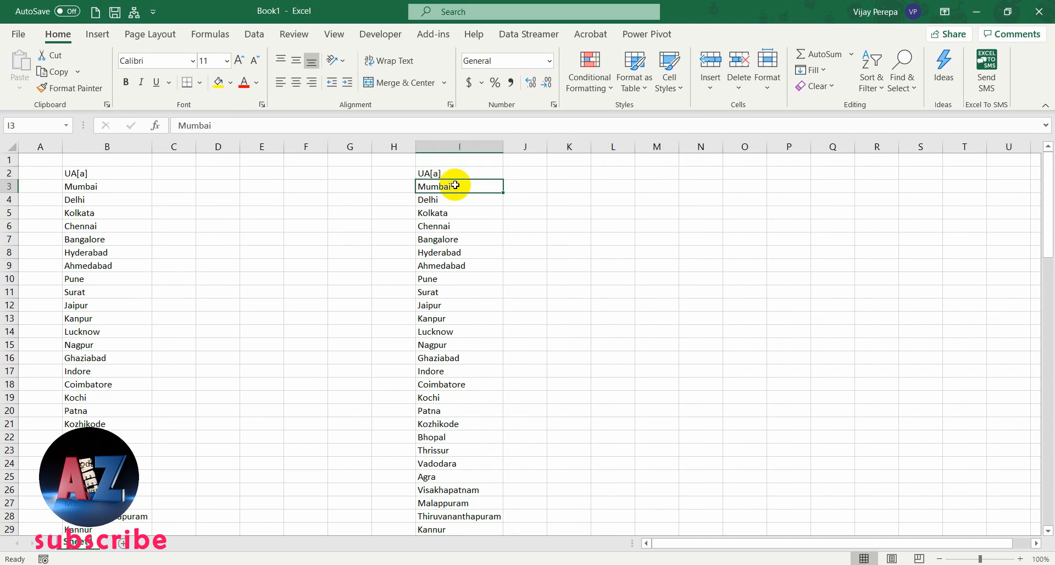
{"action": "key", "text": "ctrl+shift+Down"}
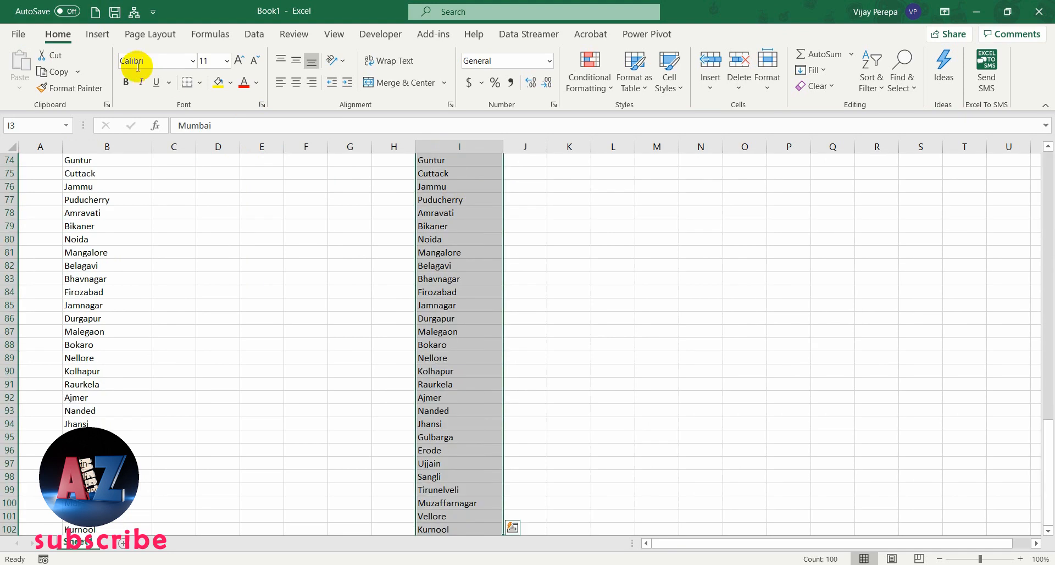
{"action": "left_click", "coordinate": [254, 33]}
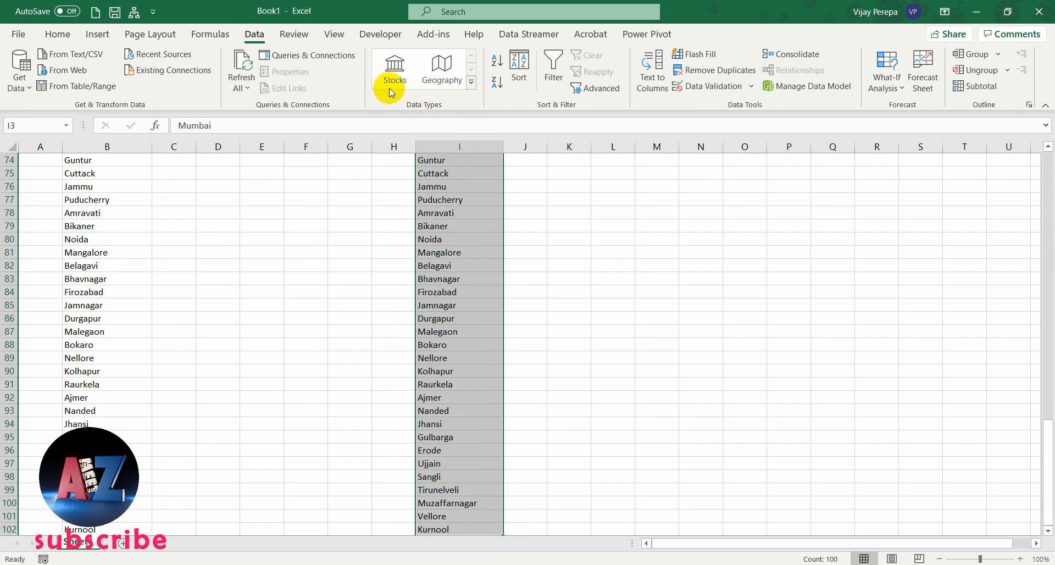
{"action": "left_click", "coordinate": [446, 78]}
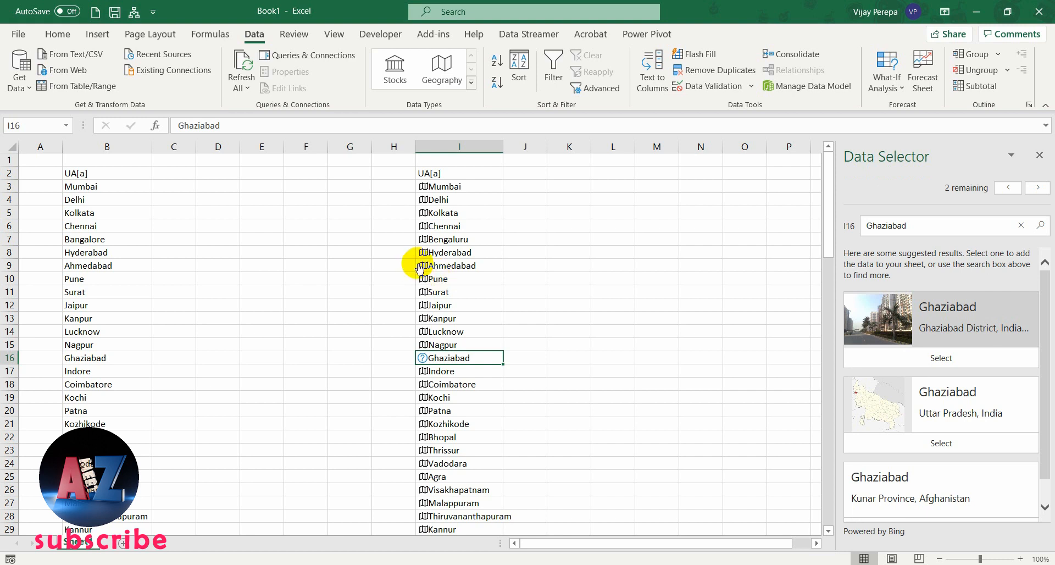
{"action": "scroll", "coordinate": [437, 274], "scroll_direction": "down", "scroll_amount": 4}
{"action": "scroll", "coordinate": [495, 370], "scroll_direction": "down", "scroll_amount": 4}
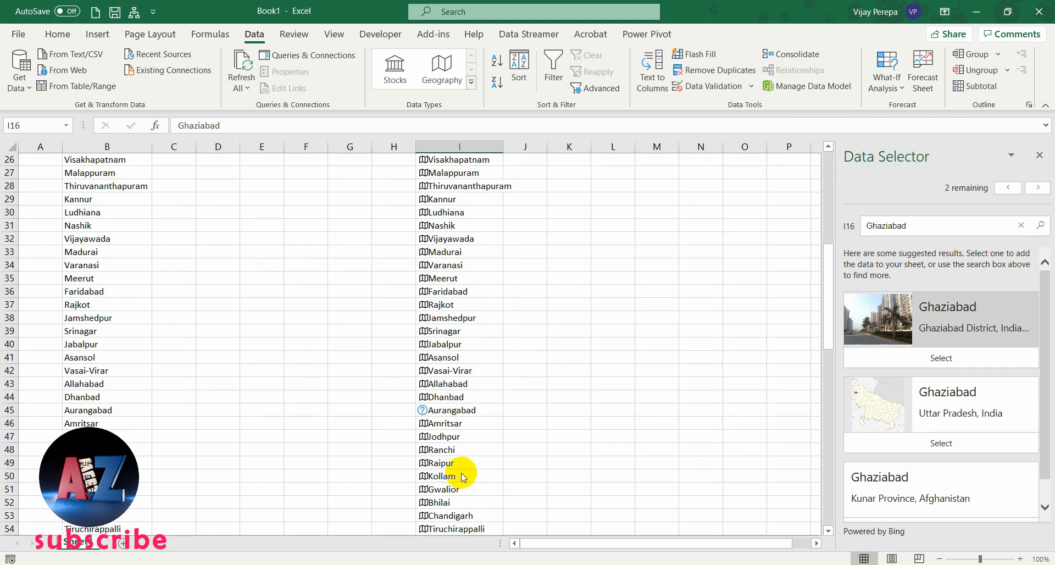
{"action": "scroll", "coordinate": [458, 438], "scroll_direction": "down", "scroll_amount": 3}
{"action": "scroll", "coordinate": [478, 494], "scroll_direction": "down", "scroll_amount": 3}
{"action": "scroll", "coordinate": [478, 494], "scroll_direction": "down", "scroll_amount": 2}
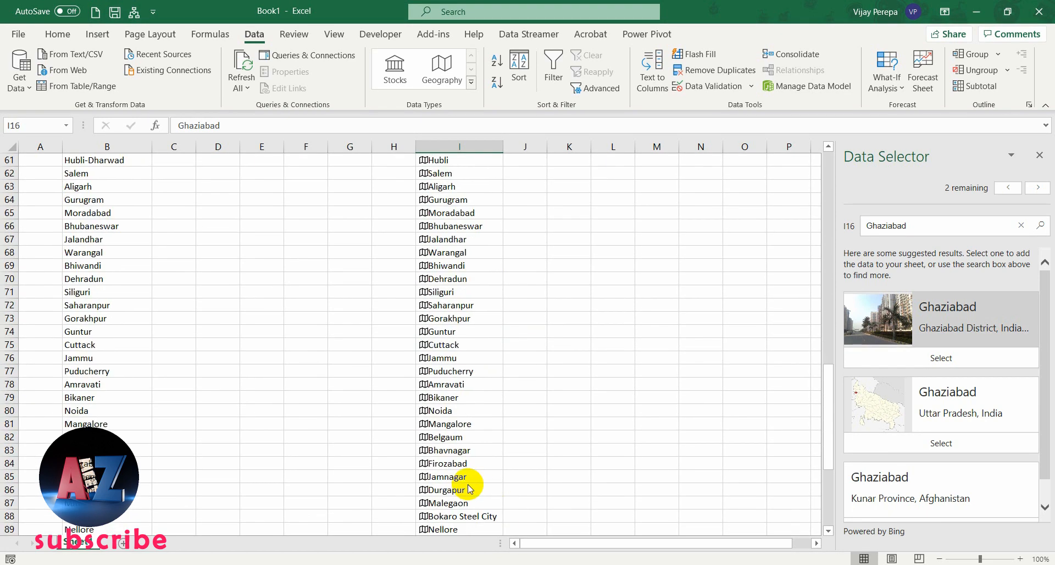
{"action": "scroll", "coordinate": [467, 488], "scroll_direction": "up", "scroll_amount": 10}
{"action": "scroll", "coordinate": [467, 489], "scroll_direction": "up", "scroll_amount": 10}
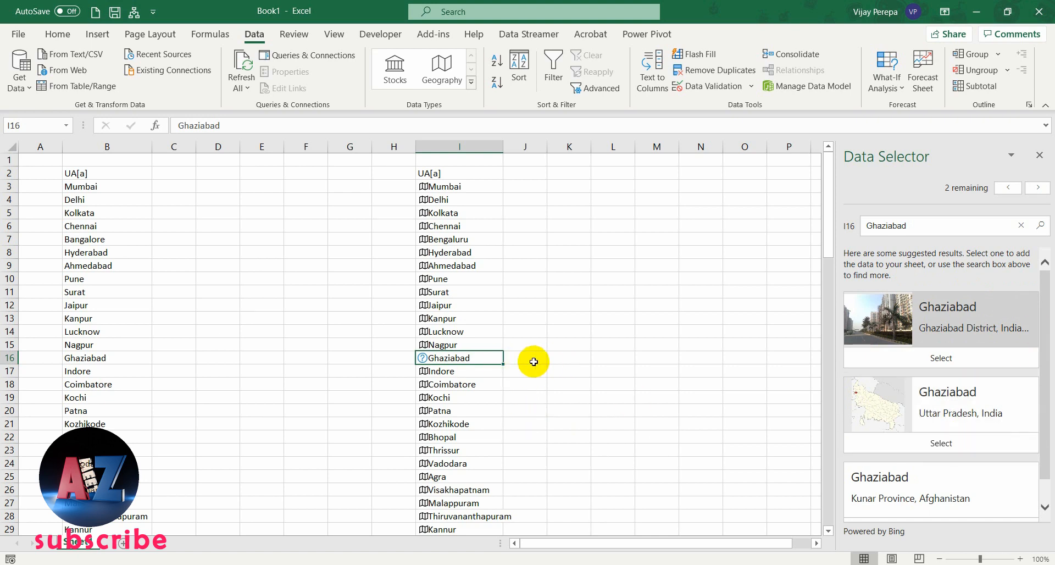
Match Ghaziabad to Ghaziabad District and Aurangabad to Aurangabad district, Maharashtra.
{"action": "left_click", "coordinate": [942, 359]}
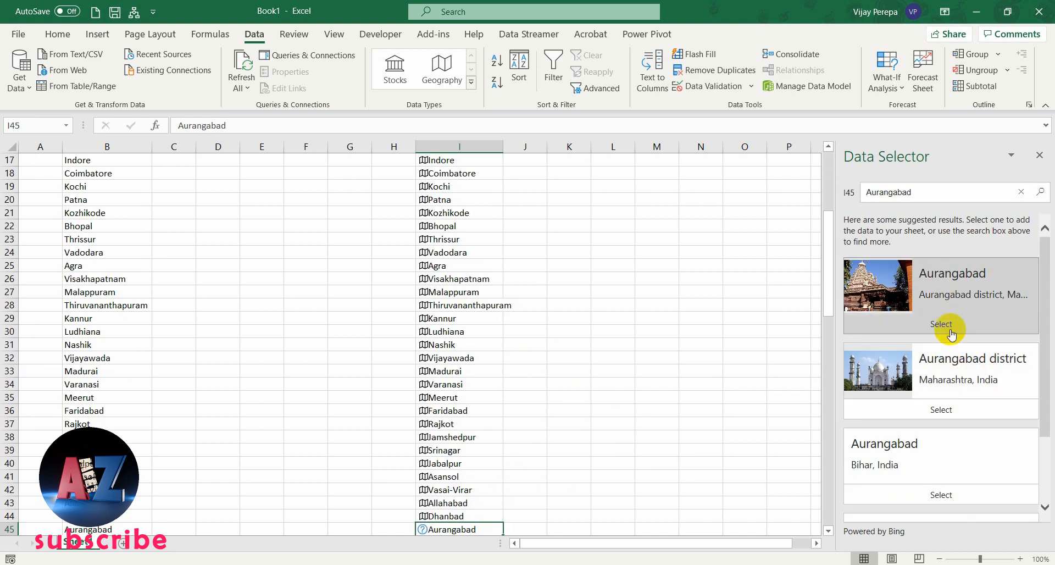
{"action": "left_click", "coordinate": [934, 412]}
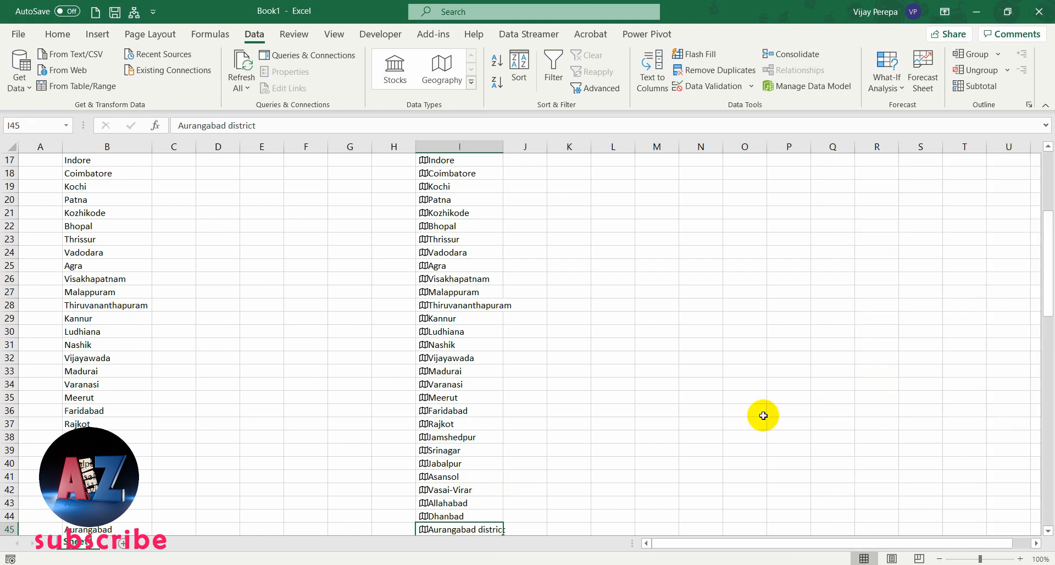
{"action": "scroll", "coordinate": [530, 420], "scroll_direction": "down", "scroll_amount": 4}
{"action": "scroll", "coordinate": [530, 420], "scroll_direction": "down", "scroll_amount": 4}
{"action": "scroll", "coordinate": [530, 420], "scroll_direction": "down", "scroll_amount": 4}
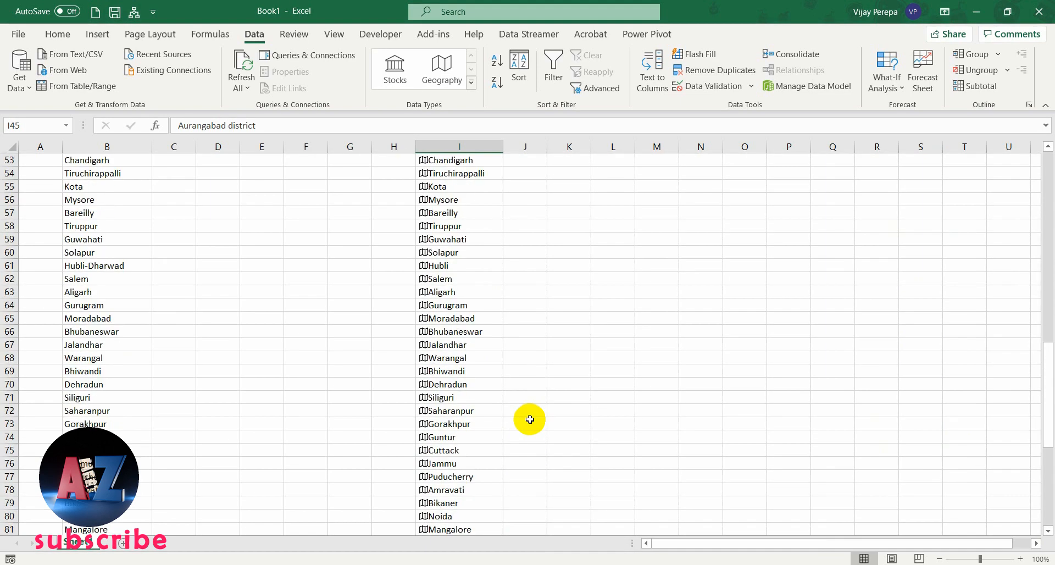
{"action": "scroll", "coordinate": [530, 420], "scroll_direction": "down", "scroll_amount": 4}
{"action": "scroll", "coordinate": [529, 420], "scroll_direction": "down", "scroll_amount": 2}
{"action": "scroll", "coordinate": [530, 419], "scroll_direction": "down", "scroll_amount": 6}
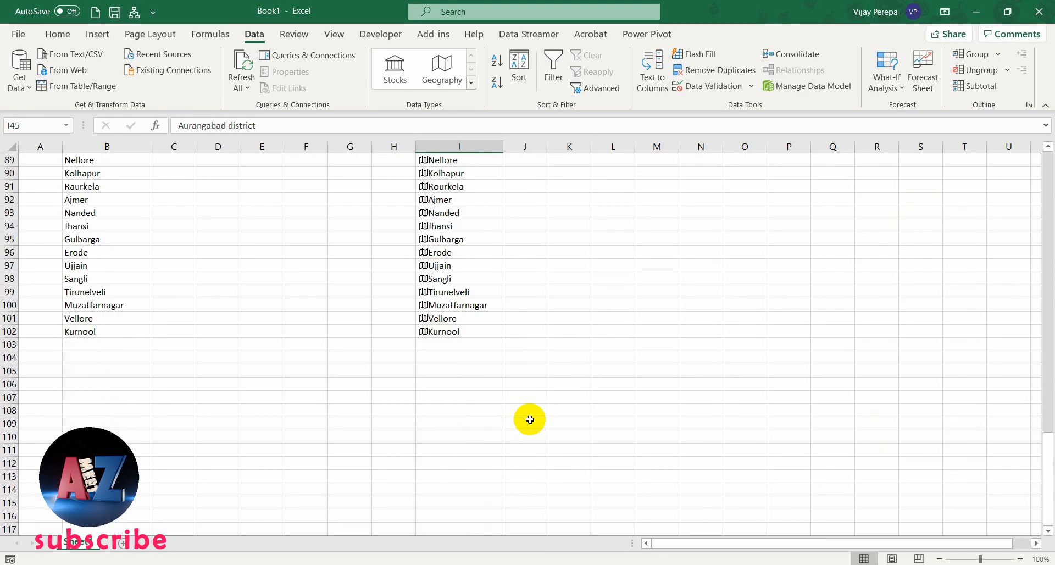
{"action": "scroll", "coordinate": [530, 420], "scroll_direction": "up", "scroll_amount": 15}
{"action": "scroll", "coordinate": [530, 420], "scroll_direction": "up", "scroll_amount": 15}
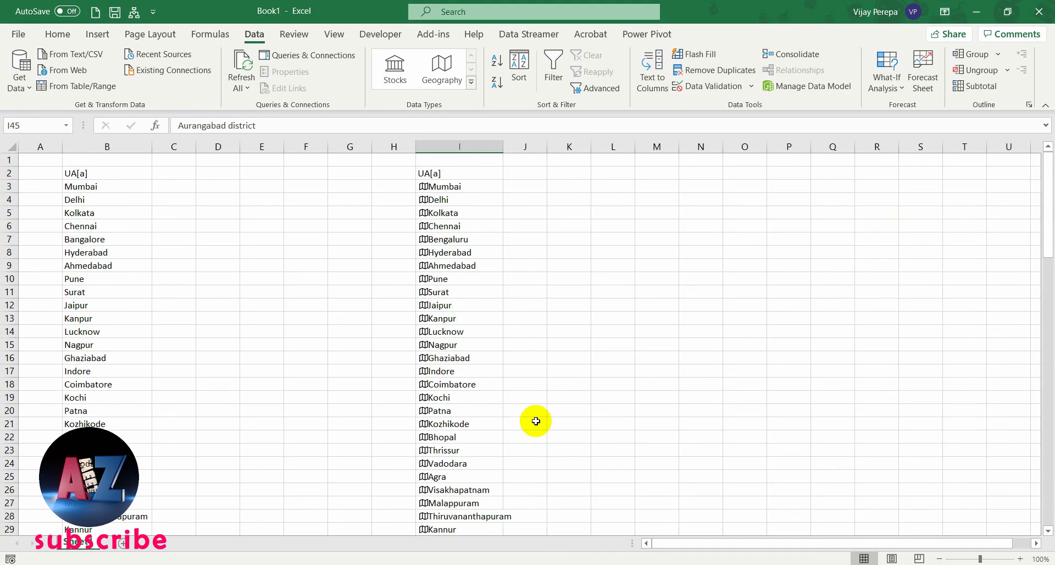
Extract each city's Latitude into column J and head it Lat.
{"action": "left_click", "coordinate": [457, 195]}
{"action": "key", "text": "Right"}
{"action": "key", "text": "shift+Left"}
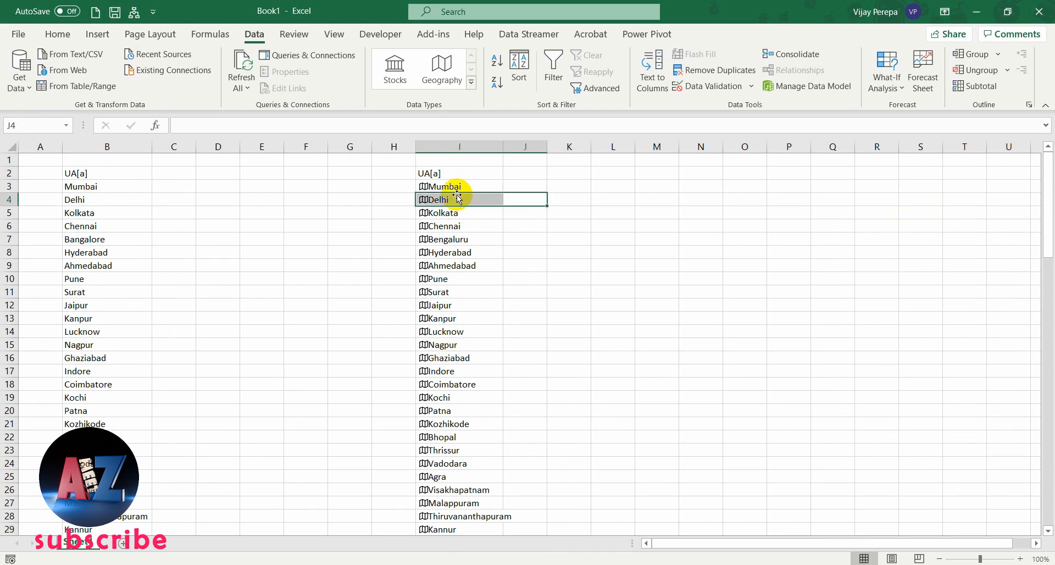
{"action": "left_click", "coordinate": [456, 190]}
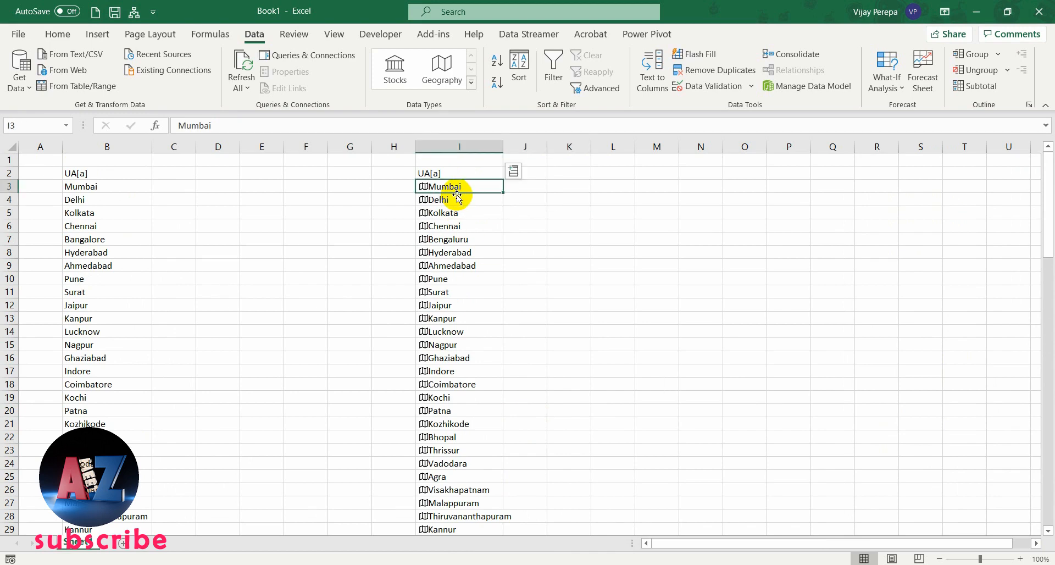
{"action": "key", "text": "ctrl+shift+Down"}
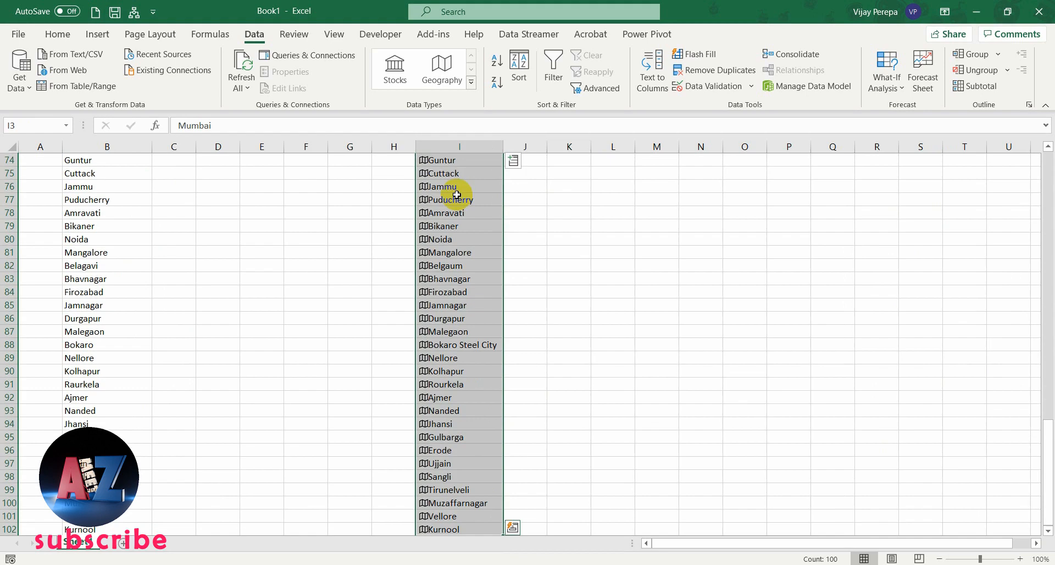
{"action": "left_click", "coordinate": [513, 164]}
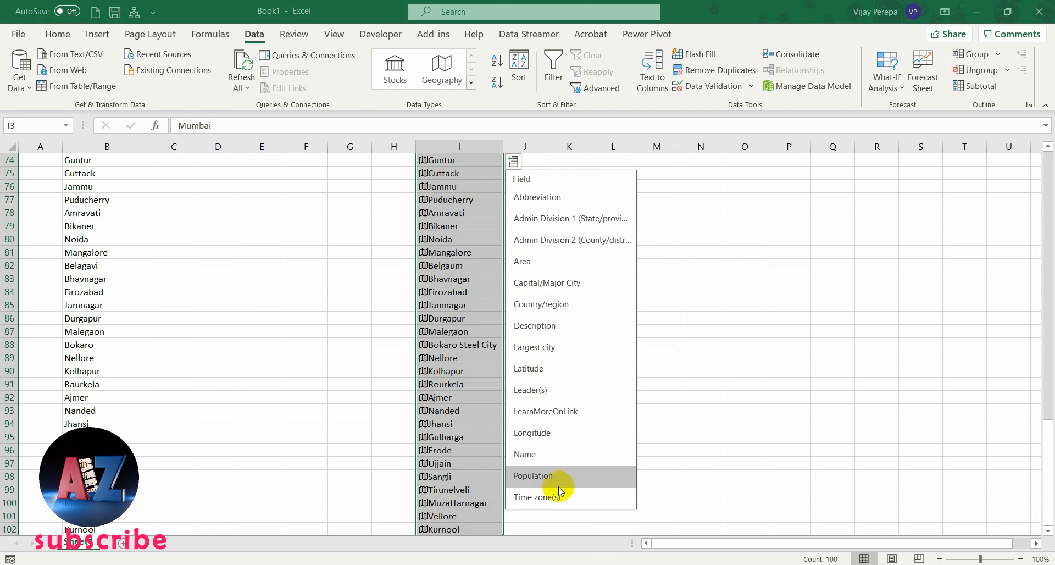
{"action": "left_click", "coordinate": [559, 373]}
{"action": "scroll", "coordinate": [569, 371], "scroll_direction": "up", "scroll_amount": 10}
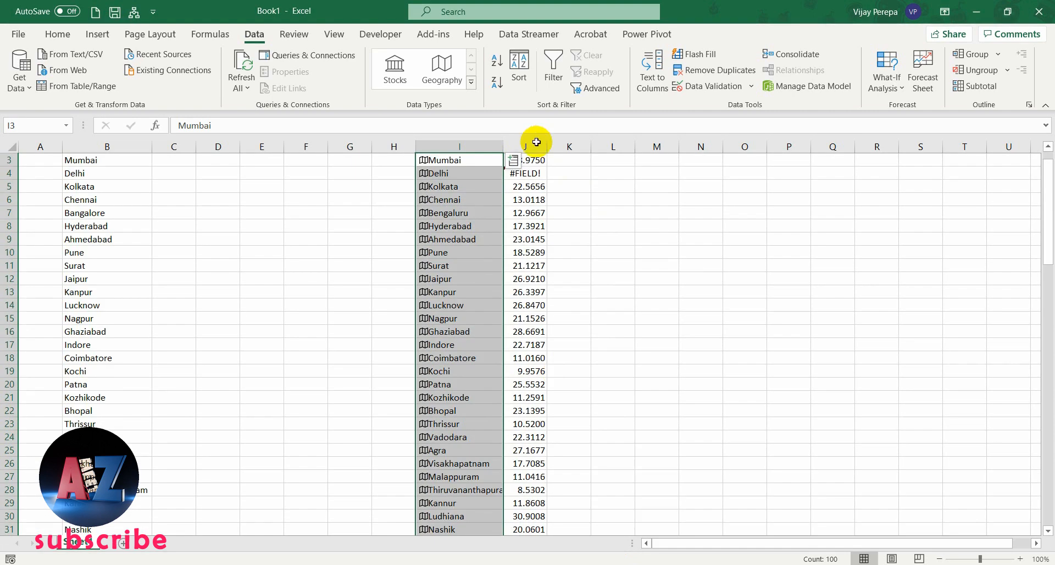
{"action": "left_click", "coordinate": [569, 200]}
{"action": "left_click", "coordinate": [521, 172]}
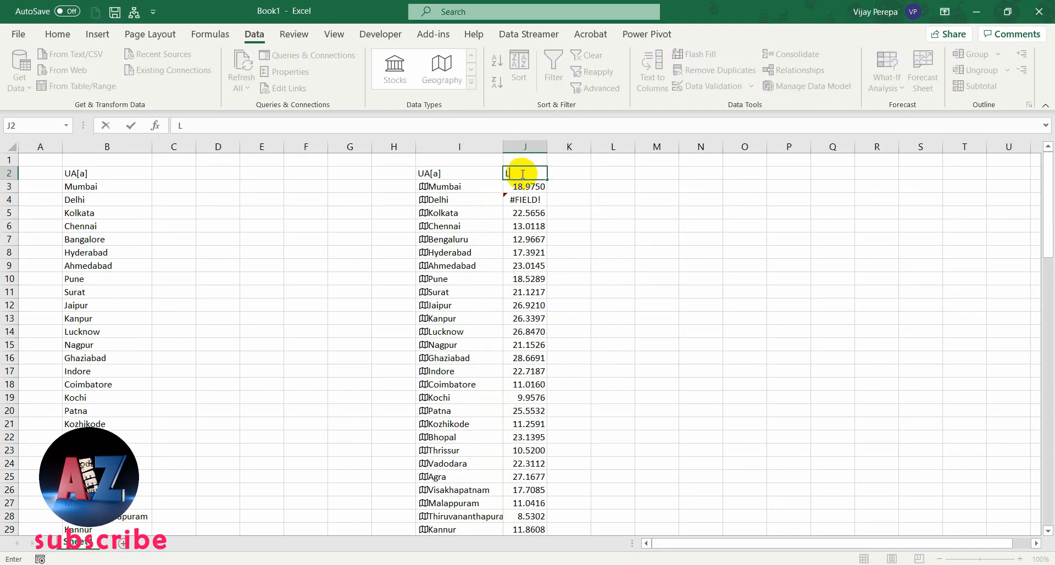
{"action": "type", "text": "Lat"}
{"action": "key", "text": "Return"}
Extract each city's Longitude into column K and head it Long.
{"action": "left_click", "coordinate": [431, 173]}
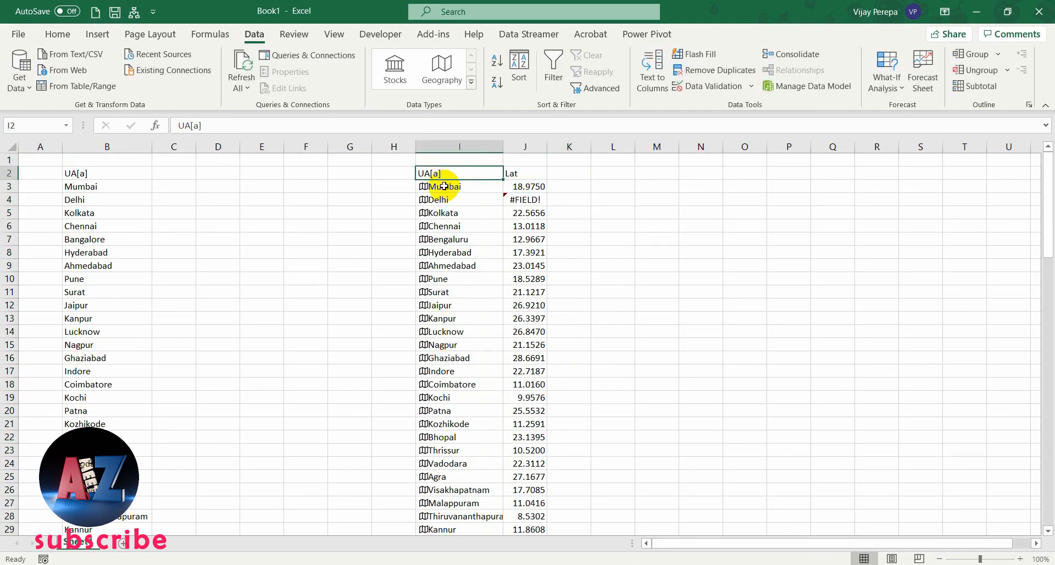
{"action": "left_click", "coordinate": [443, 186]}
{"action": "key", "text": "ctrl+shift+Down"}
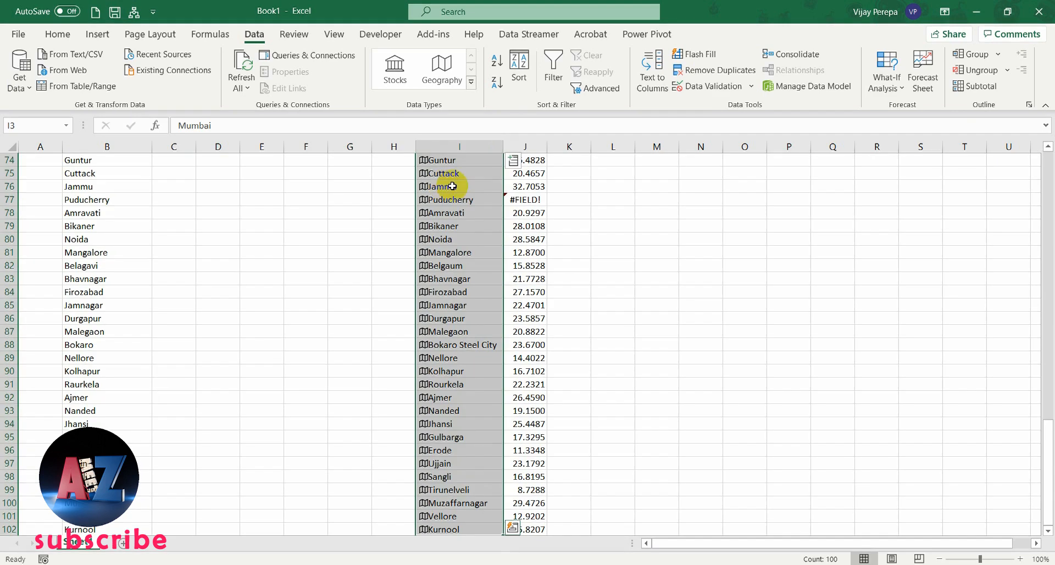
{"action": "left_click", "coordinate": [513, 160]}
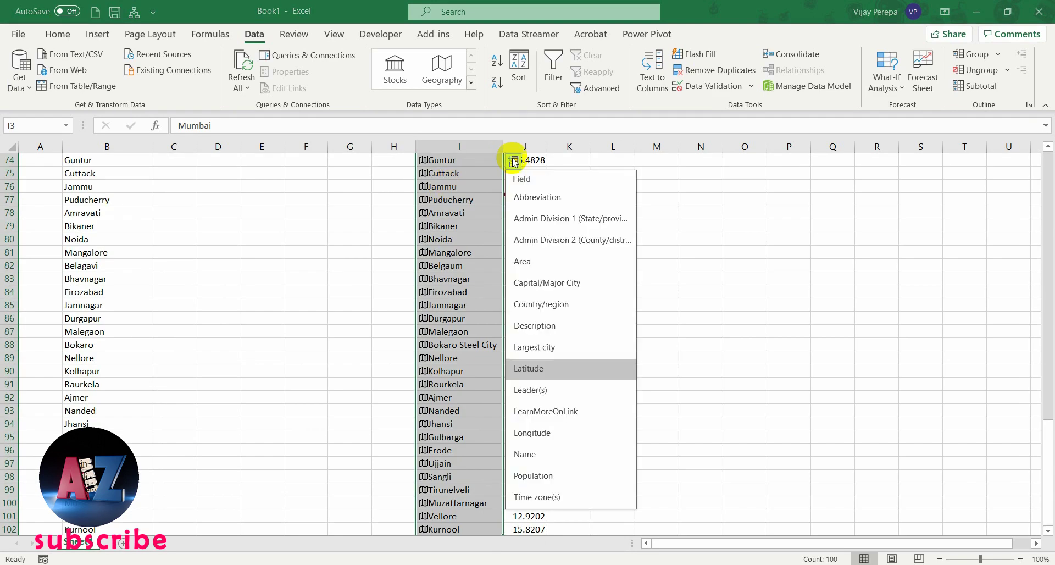
{"action": "left_click", "coordinate": [575, 436]}
{"action": "scroll", "coordinate": [634, 354], "scroll_direction": "up", "scroll_amount": 1}
{"action": "left_click", "coordinate": [571, 175]}
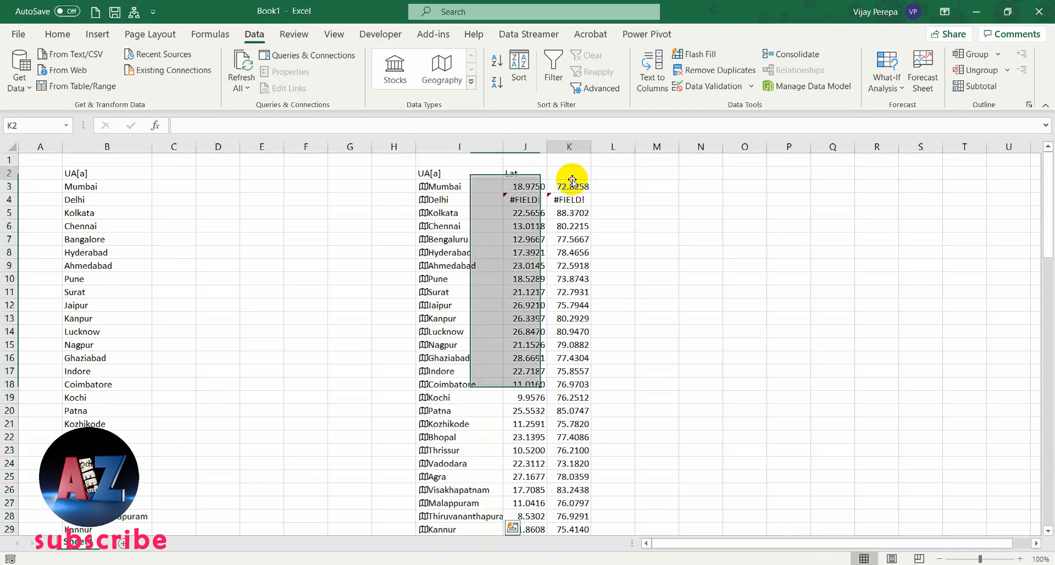
{"action": "type", "text": "Long"}
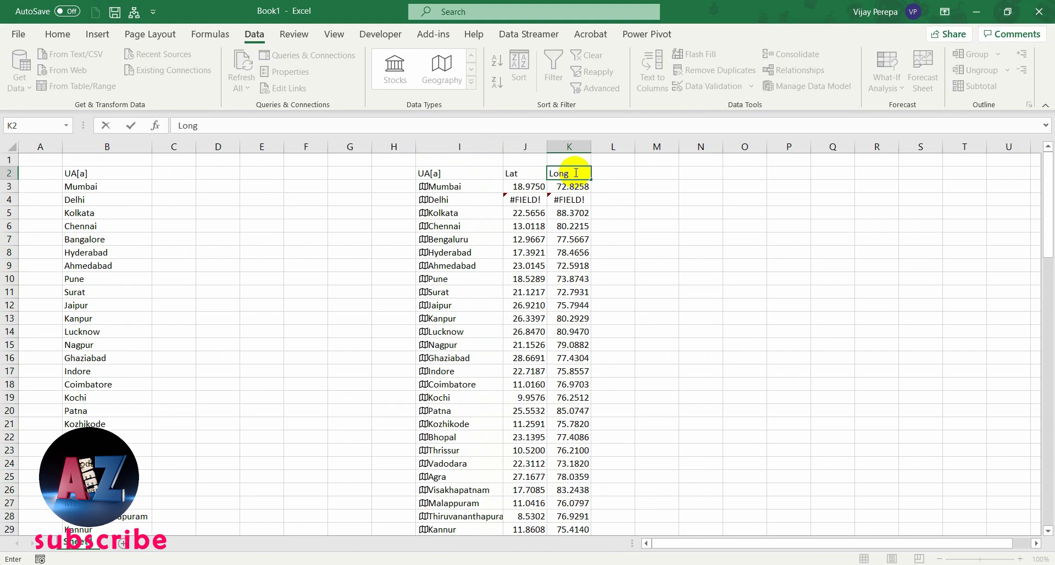
{"action": "key", "text": "Return"}
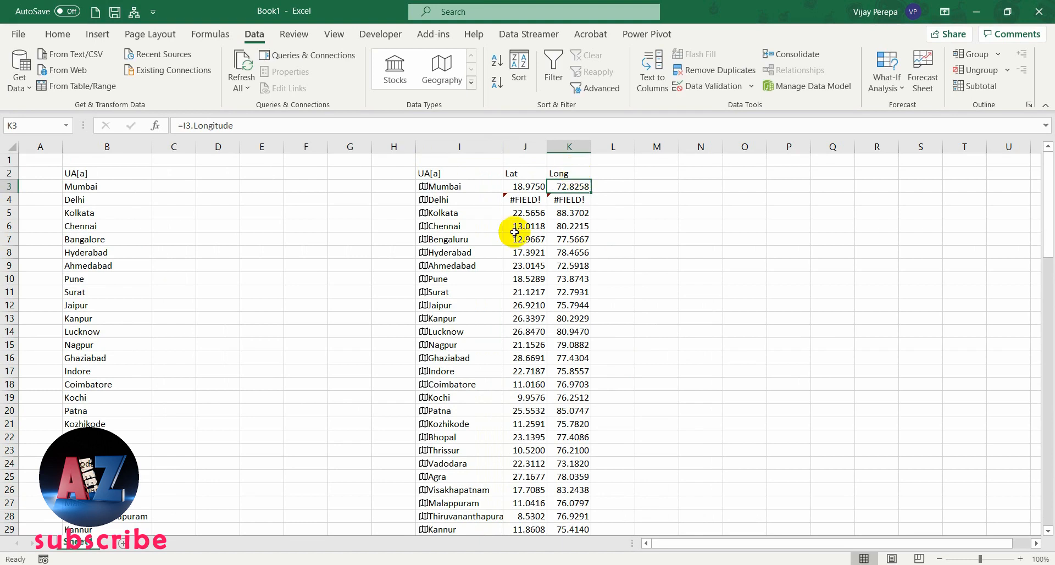
Check Delhi's #FIELD! row, turn on header filtering and open the Lat filter.
{"action": "left_click", "coordinate": [459, 213]}
{"action": "left_click", "coordinate": [459, 199]}
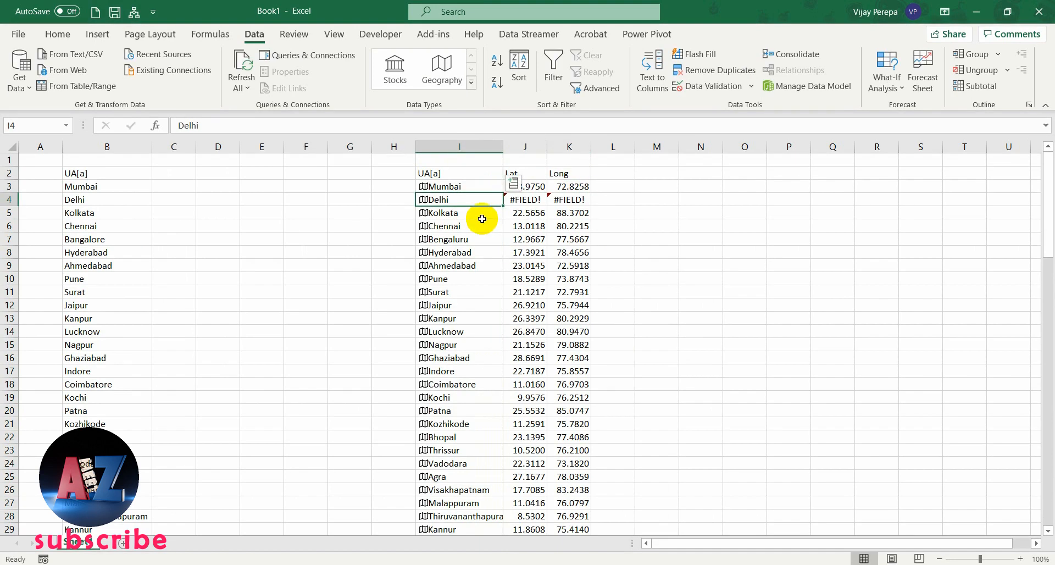
{"action": "scroll", "coordinate": [480, 276], "scroll_direction": "down", "scroll_amount": 5}
{"action": "scroll", "coordinate": [479, 275], "scroll_direction": "down", "scroll_amount": 5}
{"action": "scroll", "coordinate": [479, 275], "scroll_direction": "down", "scroll_amount": 5}
{"action": "scroll", "coordinate": [473, 305], "scroll_direction": "down", "scroll_amount": 3}
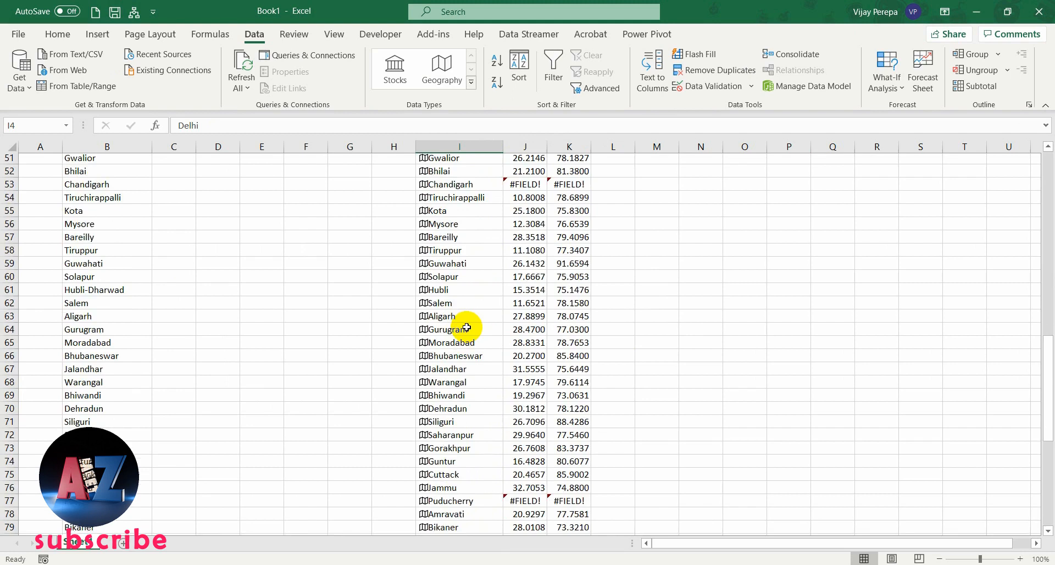
{"action": "scroll", "coordinate": [466, 329], "scroll_direction": "down", "scroll_amount": 5}
{"action": "scroll", "coordinate": [466, 331], "scroll_direction": "down", "scroll_amount": 2}
{"action": "scroll", "coordinate": [466, 331], "scroll_direction": "up", "scroll_amount": 7}
{"action": "scroll", "coordinate": [466, 330], "scroll_direction": "up", "scroll_amount": 7}
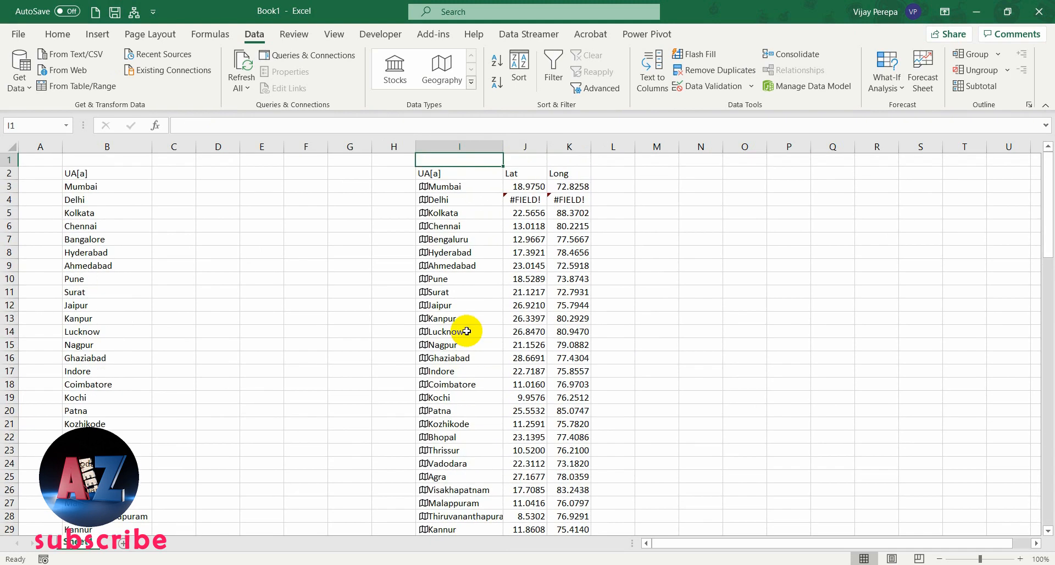
{"action": "key", "text": "ctrl+Home"}
{"action": "key", "text": "ctrl+shift+l"}
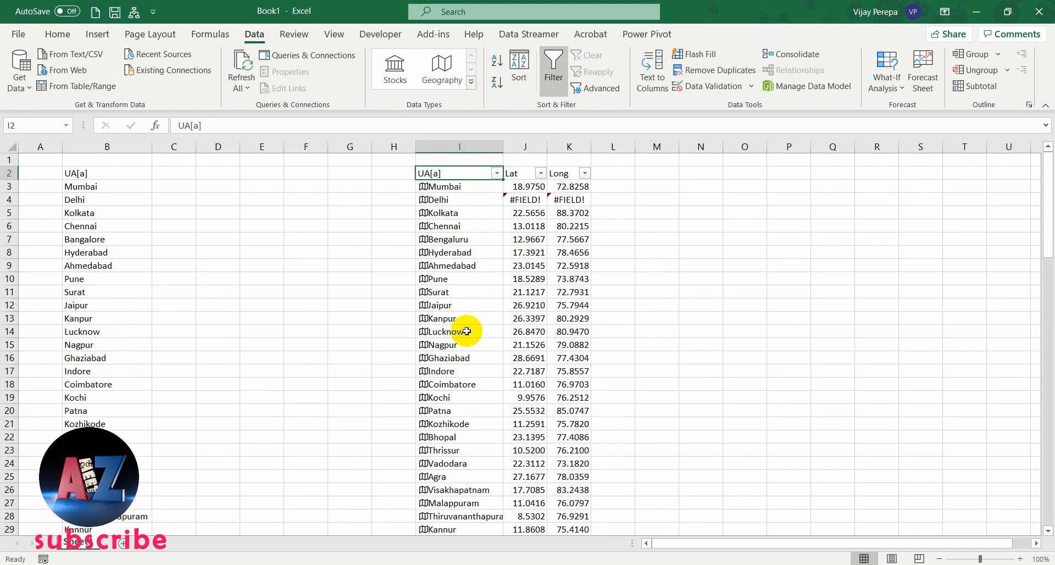
{"action": "key", "text": "alt+Down"}
{"action": "key", "text": "Down"}
{"action": "key", "text": "Down"}
{"action": "key", "text": "Down"}
{"action": "key", "text": "Escape"}
{"action": "key", "text": "Escape"}
{"action": "key", "text": "Right"}
{"action": "key", "text": "alt+Down"}
{"action": "key", "text": "Down"}
{"action": "key", "text": "Down"}
{"action": "key", "text": "Down"}
{"action": "key", "text": "Down"}
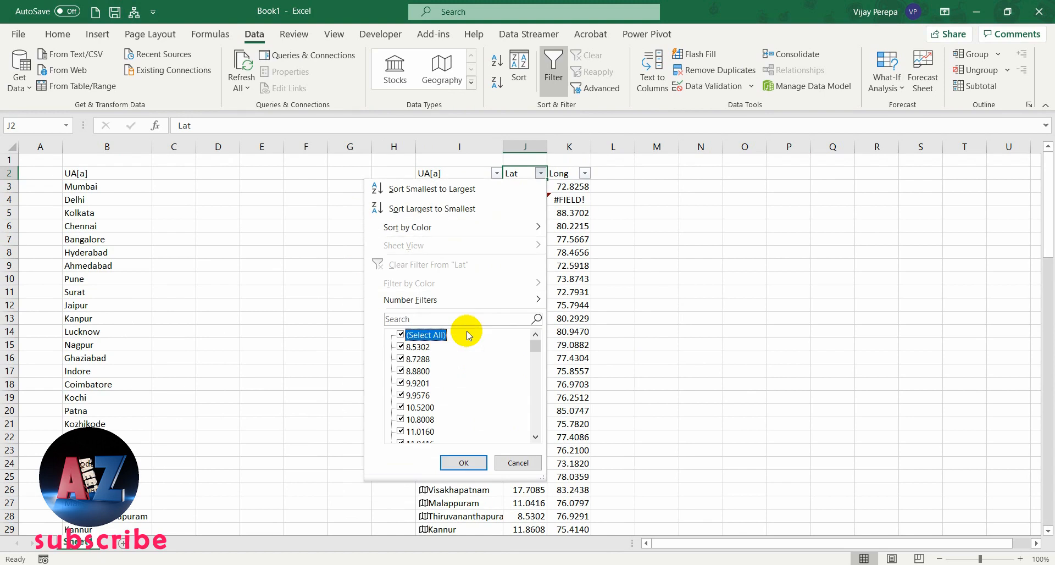
Filter the Lat column to show only #FIELD! rows.
{"action": "left_click", "coordinate": [400, 334]}
{"action": "left_click_drag", "start_coordinate": [532, 346], "coordinate": [534, 431]}
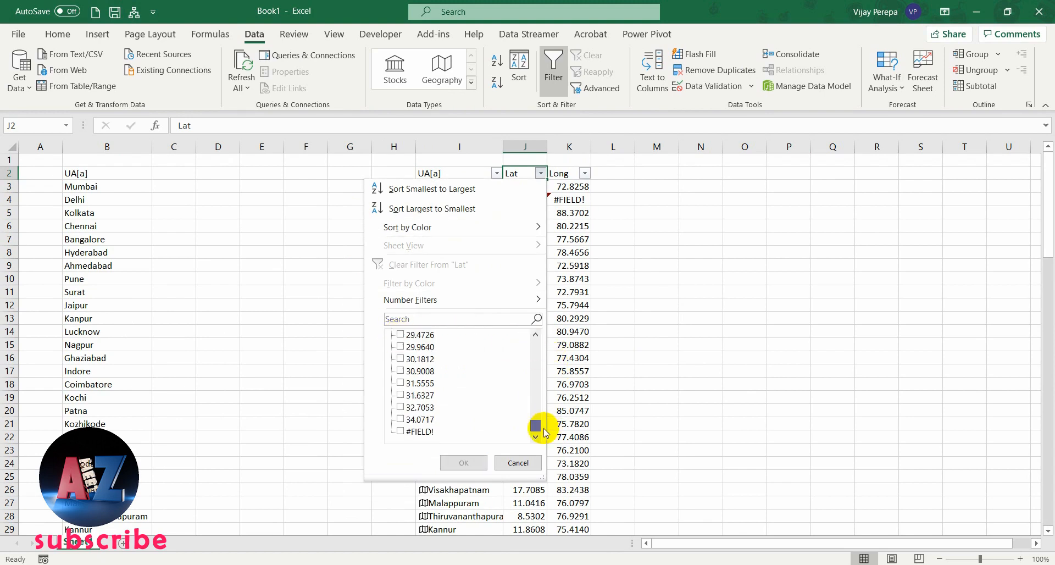
{"action": "left_click", "coordinate": [400, 431]}
{"action": "left_click", "coordinate": [463, 462]}
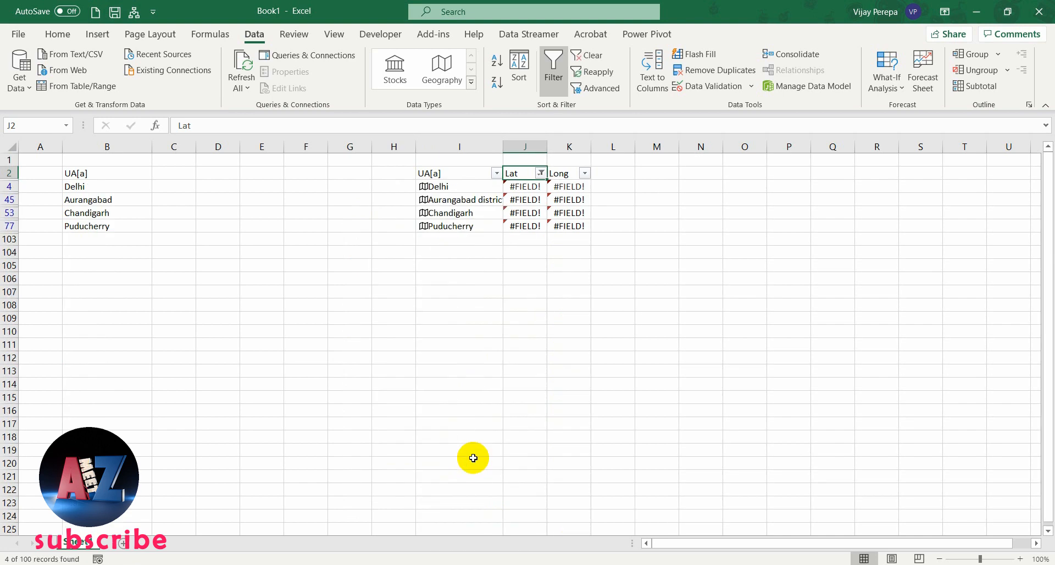
{"action": "left_click", "coordinate": [524, 306]}
Rename Delhi to New Delhi so its coordinates resolve.
{"action": "left_click", "coordinate": [466, 186]}
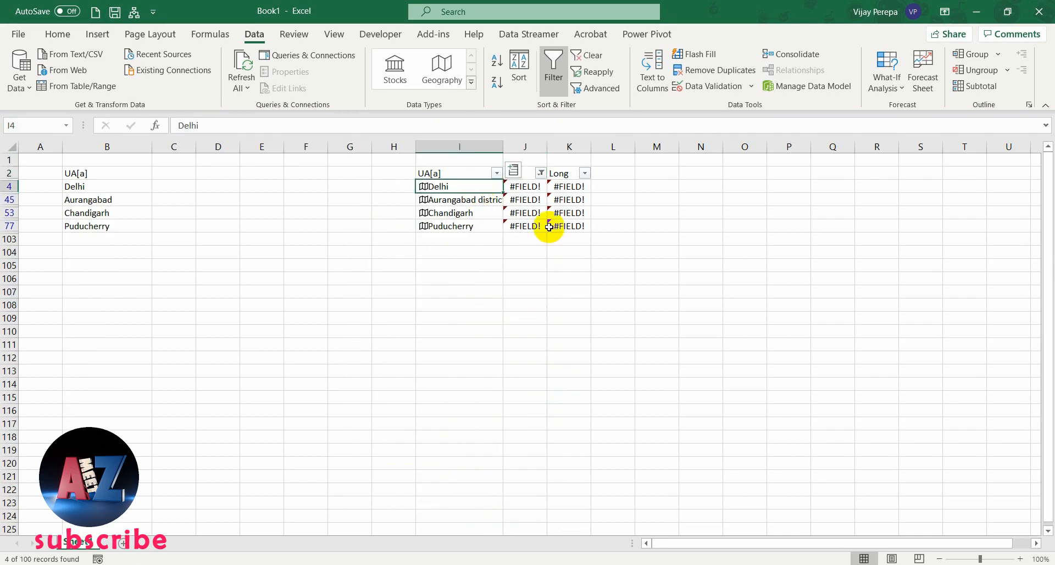
{"action": "left_click", "coordinate": [180, 126]}
{"action": "type", "text": "New"}
{"action": "key", "text": "Return"}
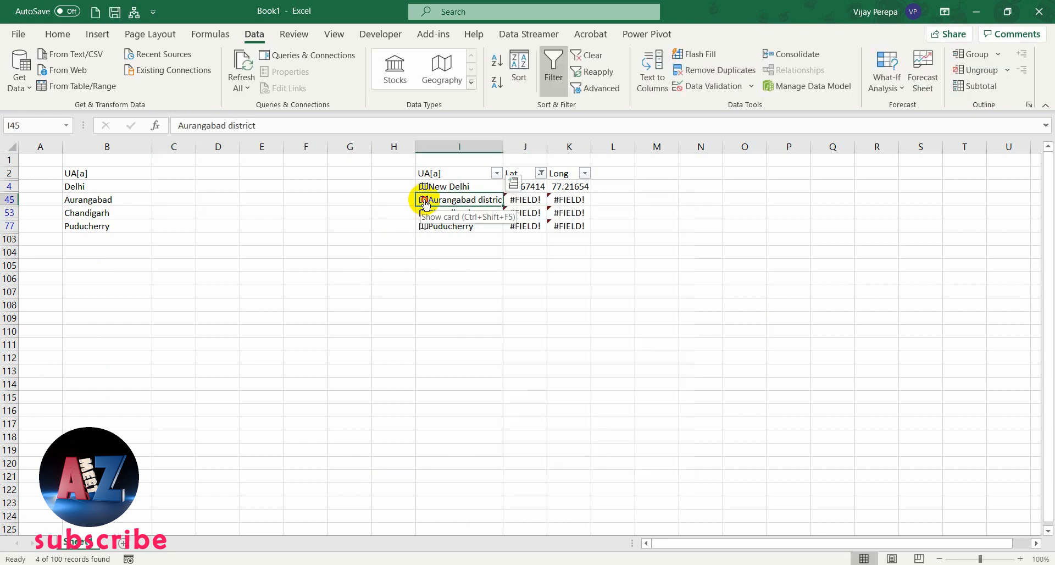
Review the Aurangabad district card, then rename Puducherry to Pondicherry.
{"action": "left_click", "coordinate": [423, 201]}
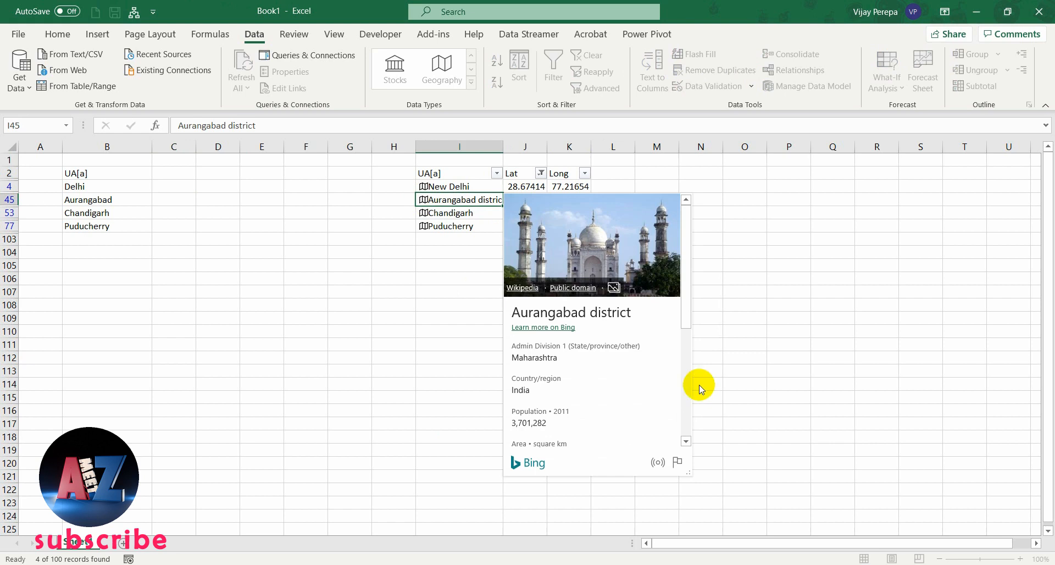
{"action": "scroll", "coordinate": [626, 395], "scroll_direction": "down", "scroll_amount": 5}
{"action": "left_click", "coordinate": [804, 379]}
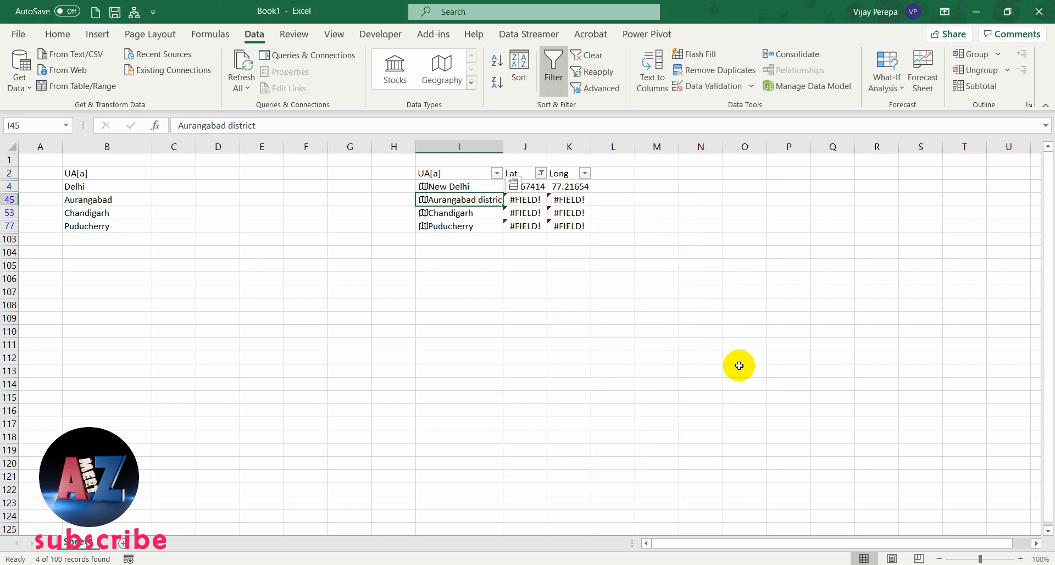
{"action": "left_click", "coordinate": [461, 226]}
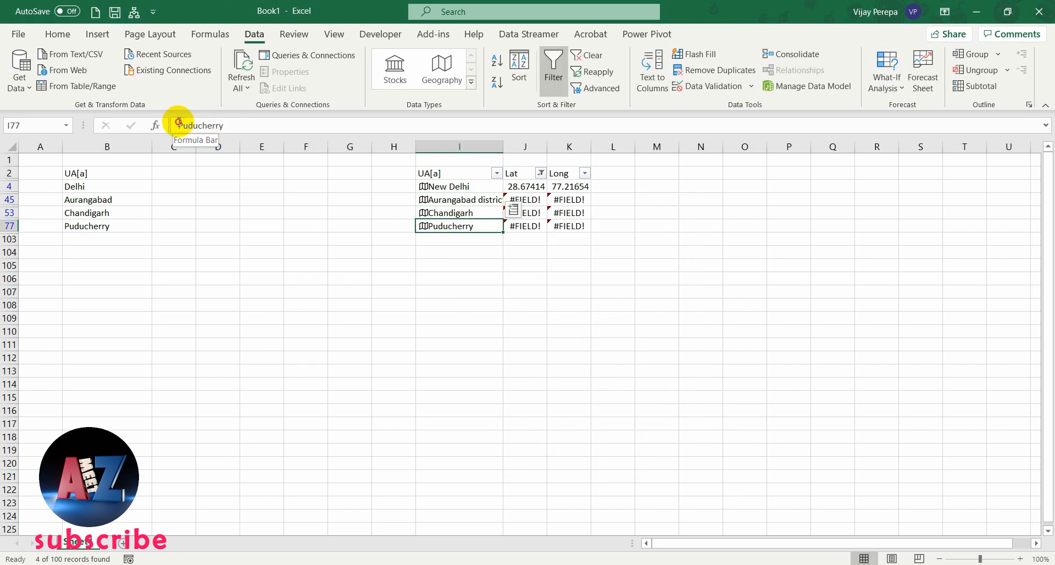
{"action": "left_click_drag", "start_coordinate": [179, 124], "coordinate": [266, 124]}
{"action": "type", "text": "pondi"}
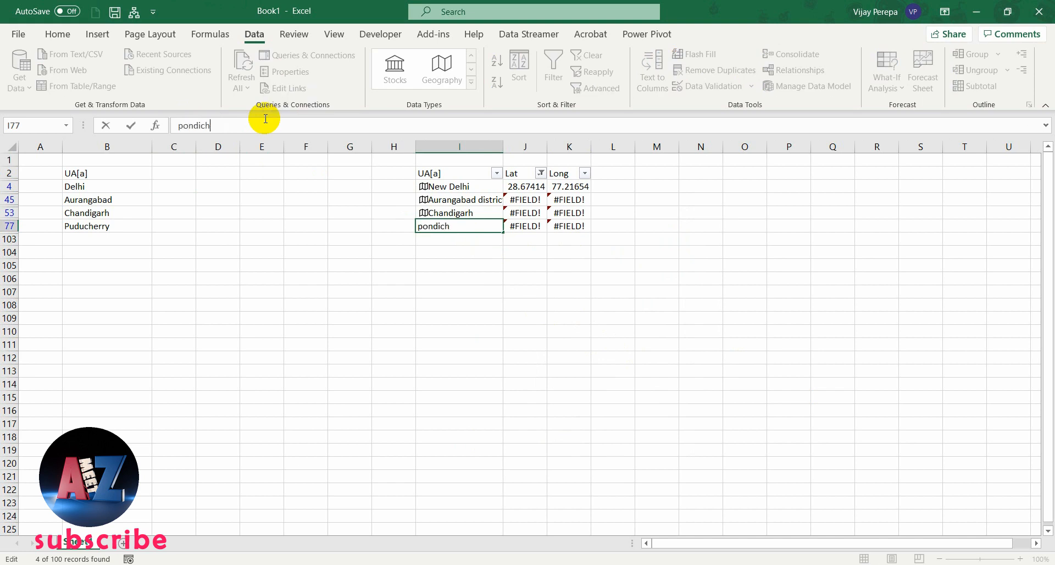
{"action": "key", "text": "Return"}
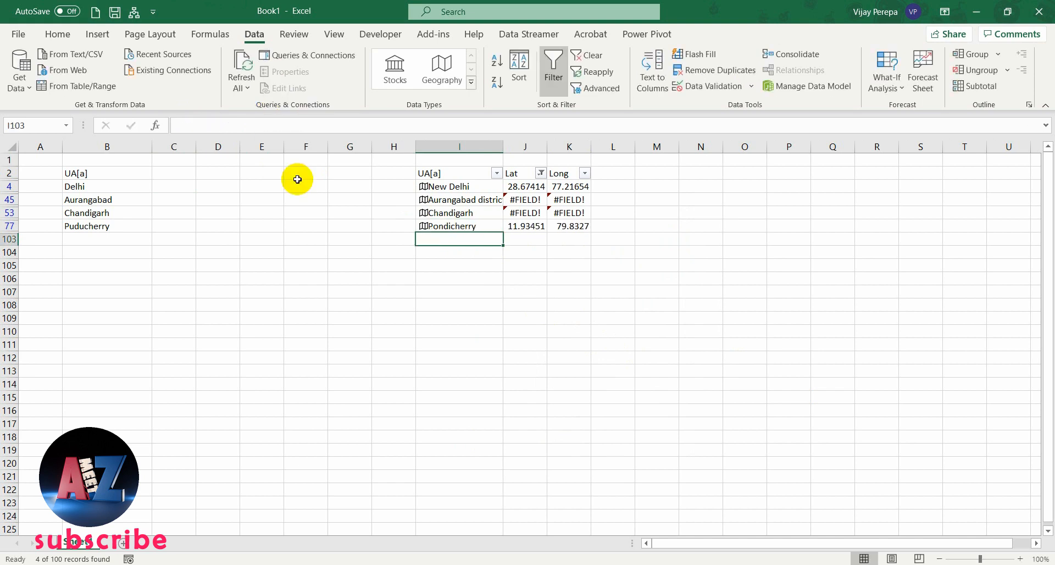
Autofit column I to Aurangabad district and clear the latitude filter.
{"action": "left_click", "coordinate": [462, 226]}
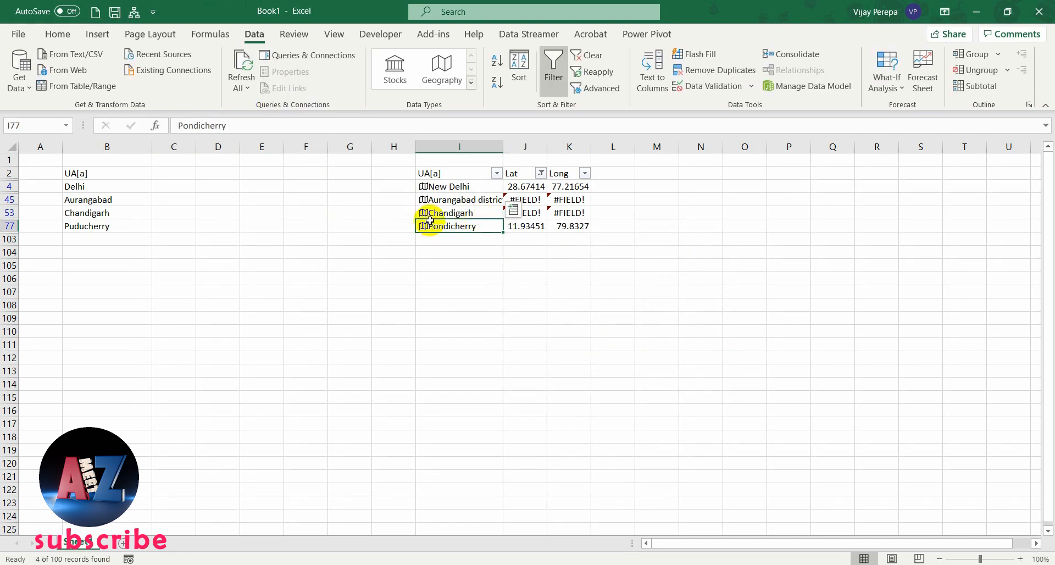
{"action": "left_click", "coordinate": [496, 254]}
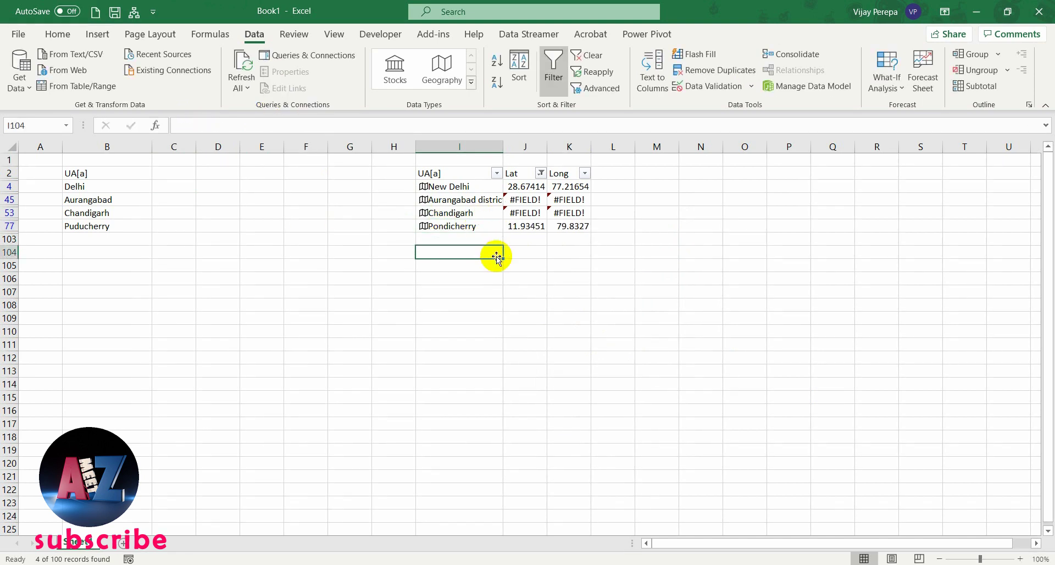
{"action": "double_click", "coordinate": [503, 147]}
{"action": "left_click", "coordinate": [503, 286]}
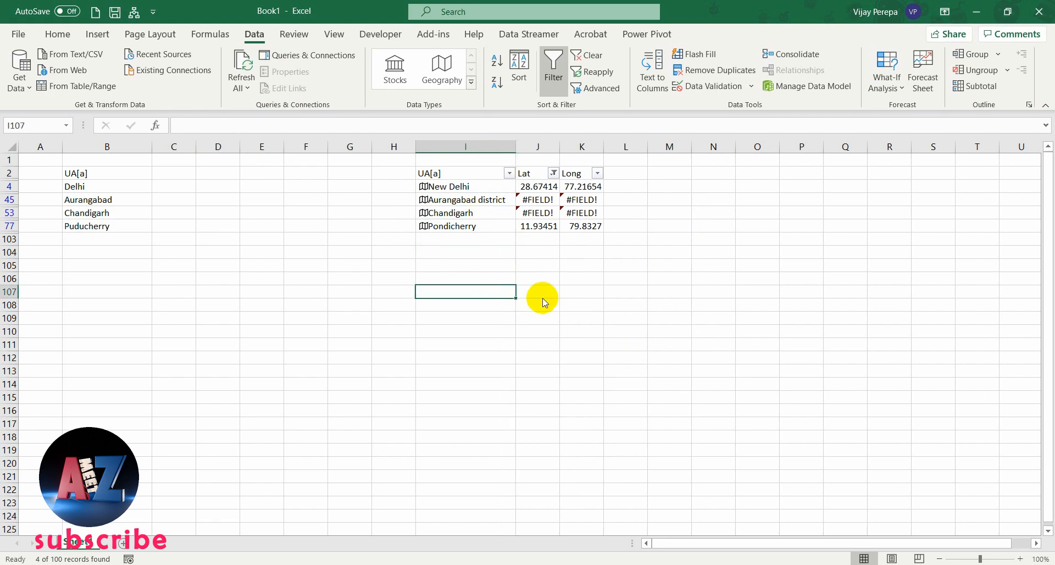
{"action": "key", "text": "ctrl+shift+l"}
{"action": "scroll", "coordinate": [593, 400], "scroll_direction": "down", "scroll_amount": 10}
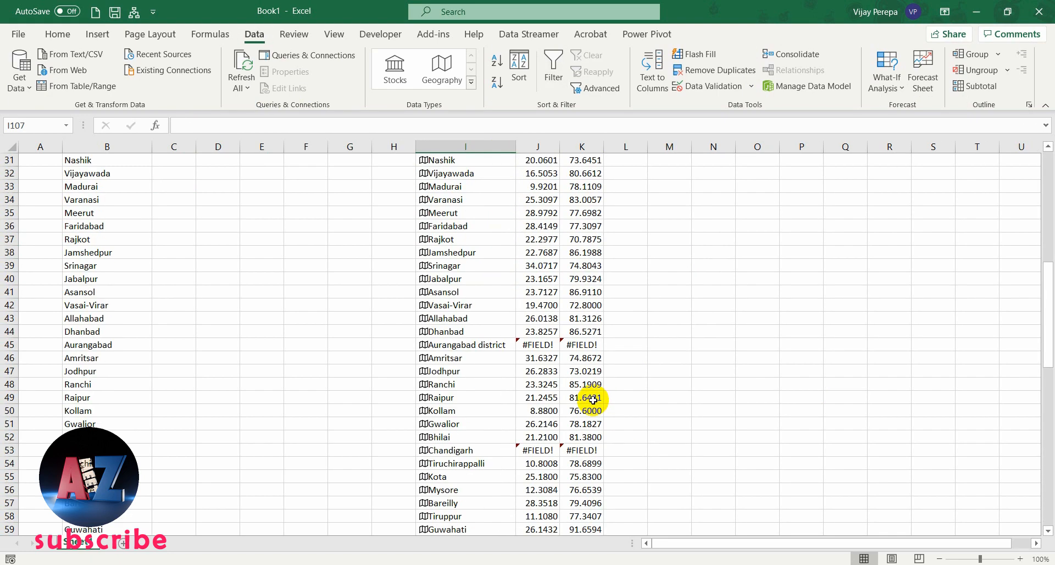
Inspect Aurangabad district's failing cells, then switch to Chrome.
{"action": "left_click", "coordinate": [544, 344]}
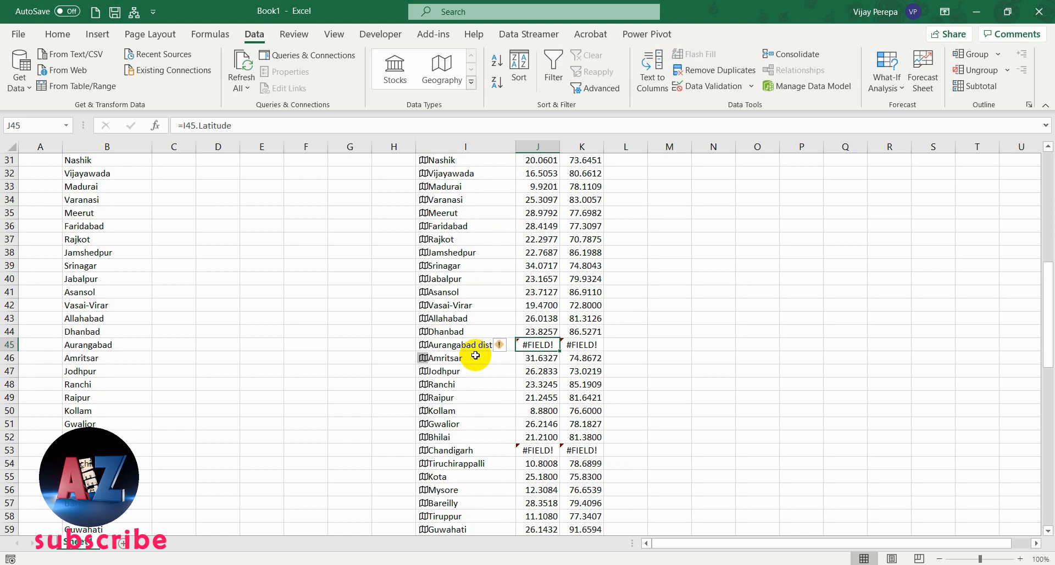
{"action": "left_click", "coordinate": [461, 344]}
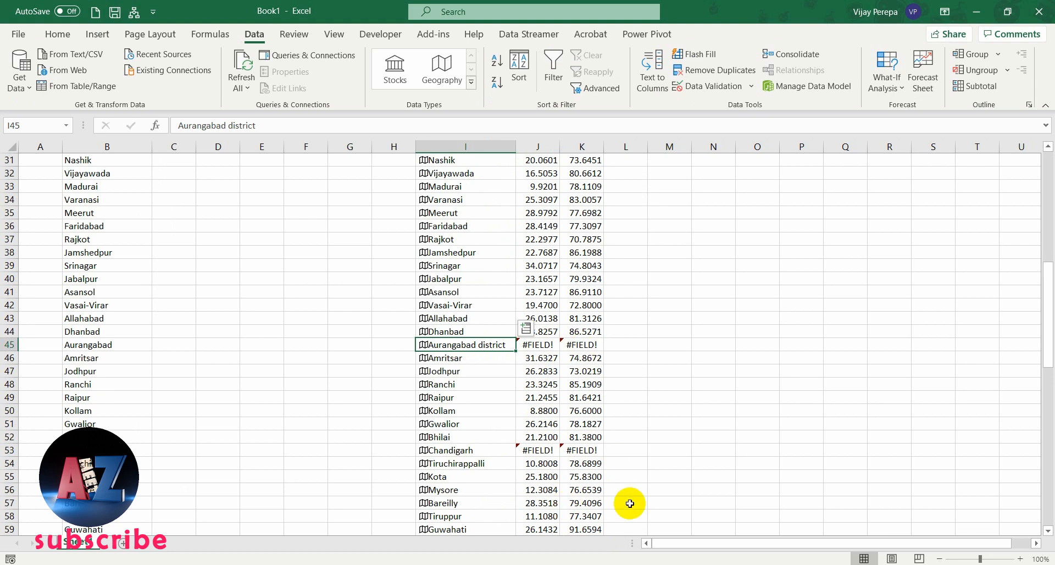
{"action": "key", "text": "alt+Tab"}
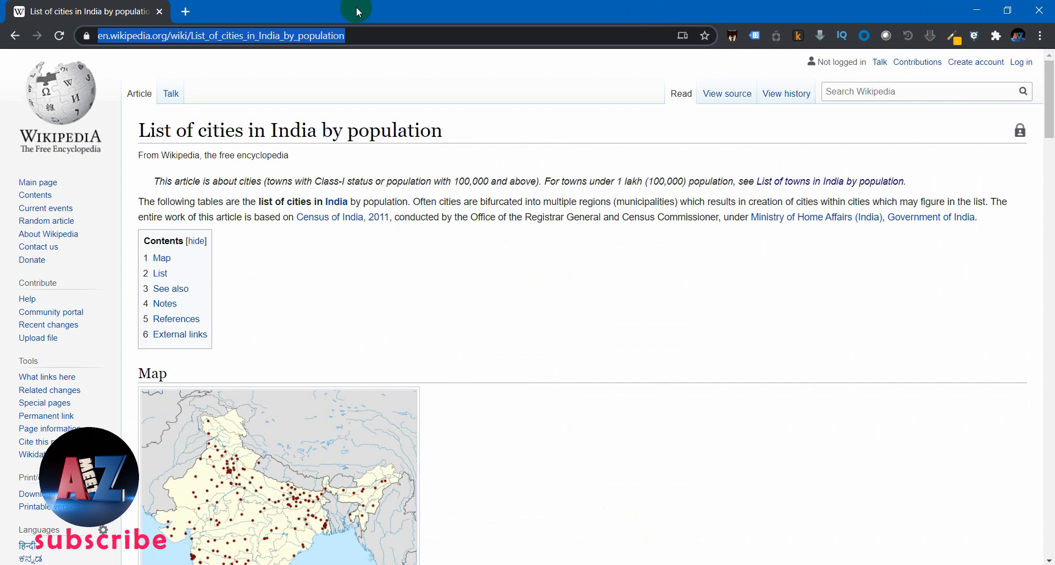
{"action": "type", "text": "chang"}
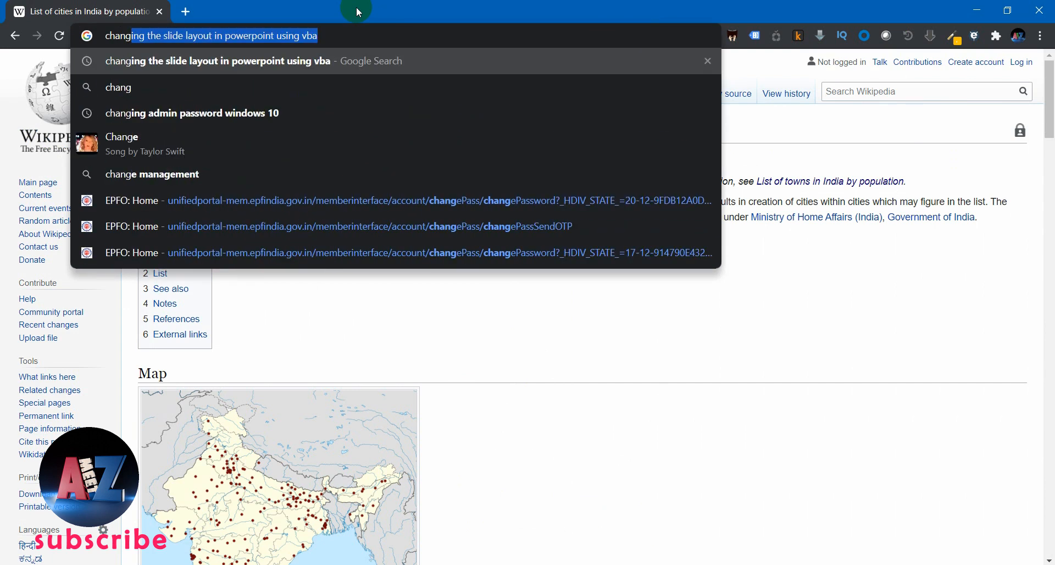
{"action": "type", "text": "d"}
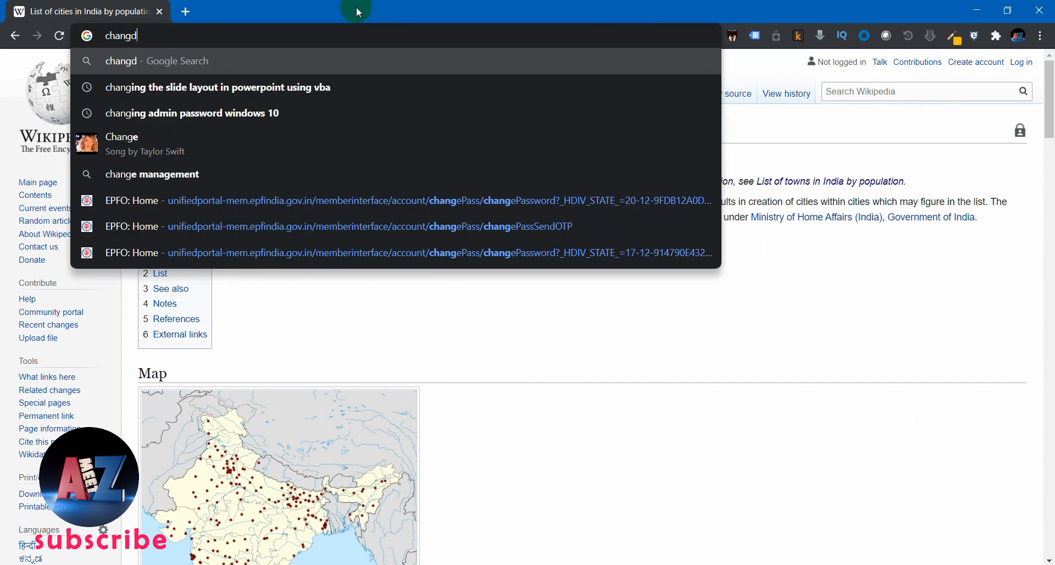
{"action": "type", "text": "ighar"}
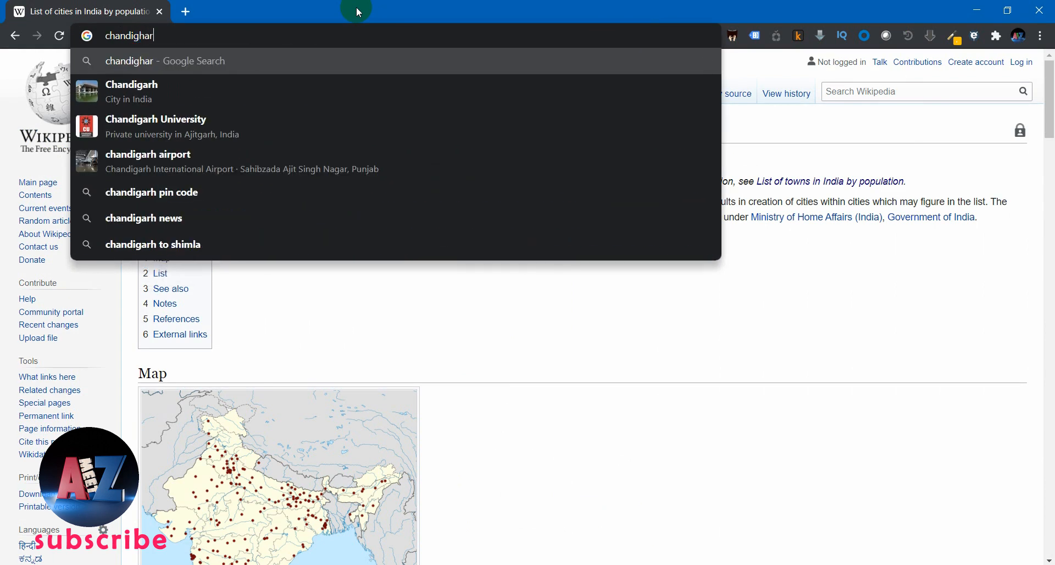
Search Chandigarh's coordinates (30.7333° N, 76.7794° E) and return to Excel.
{"action": "key", "text": "BackSpace"}
{"action": "key", "text": "BackSpace"}
{"action": "type", "text": "r"}
{"action": "key", "text": "BackSpace"}
{"action": "type", "text": "ar log"}
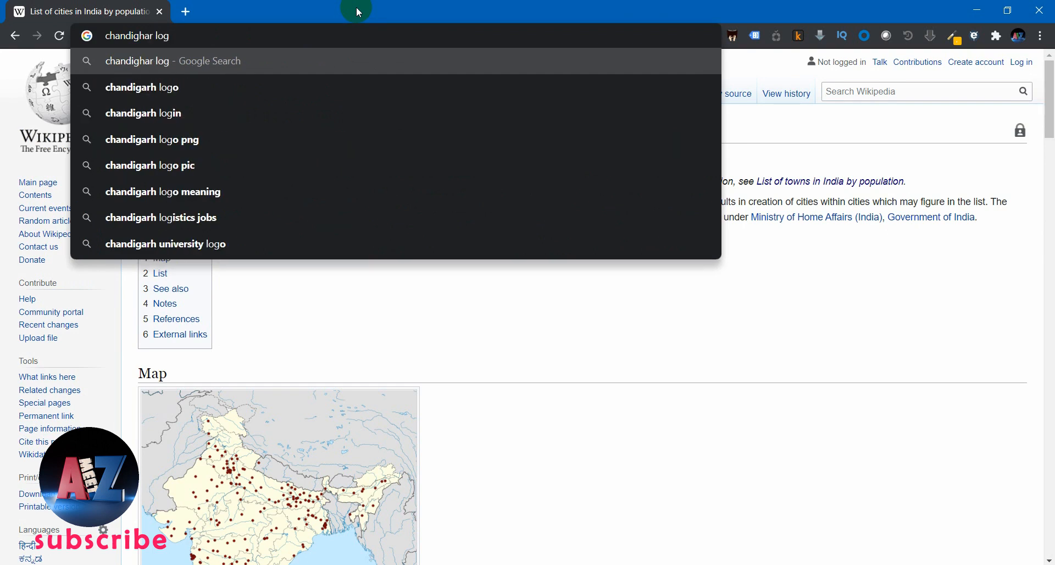
{"action": "key", "text": "BackSpace"}
{"action": "type", "text": "ngi"}
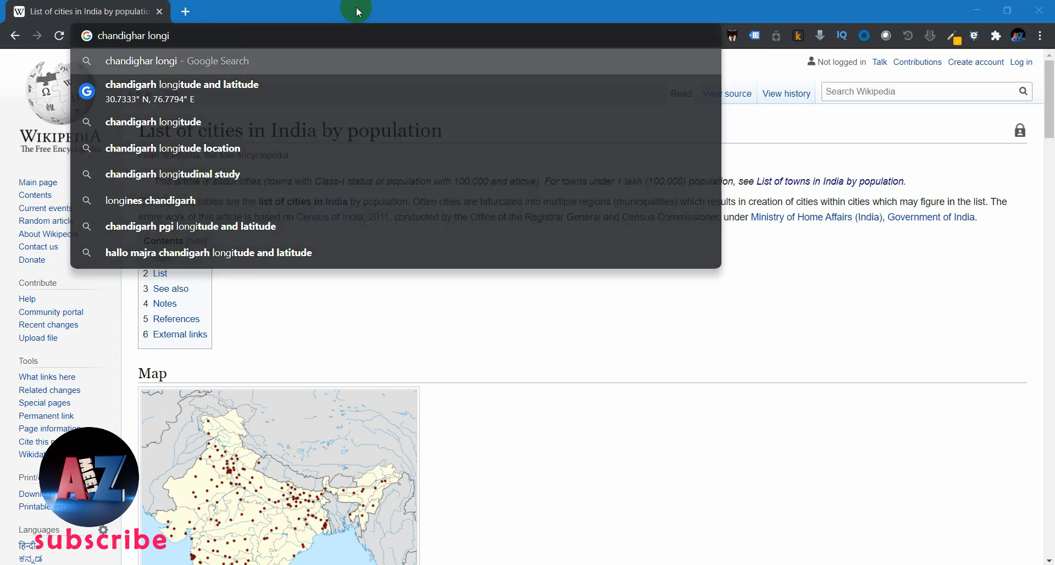
{"action": "key", "text": "alt+Tab"}
Enter Chandigarh's coordinates 30.7333 and 76.7794 into J45:K45.
{"action": "left_click", "coordinate": [544, 344]}
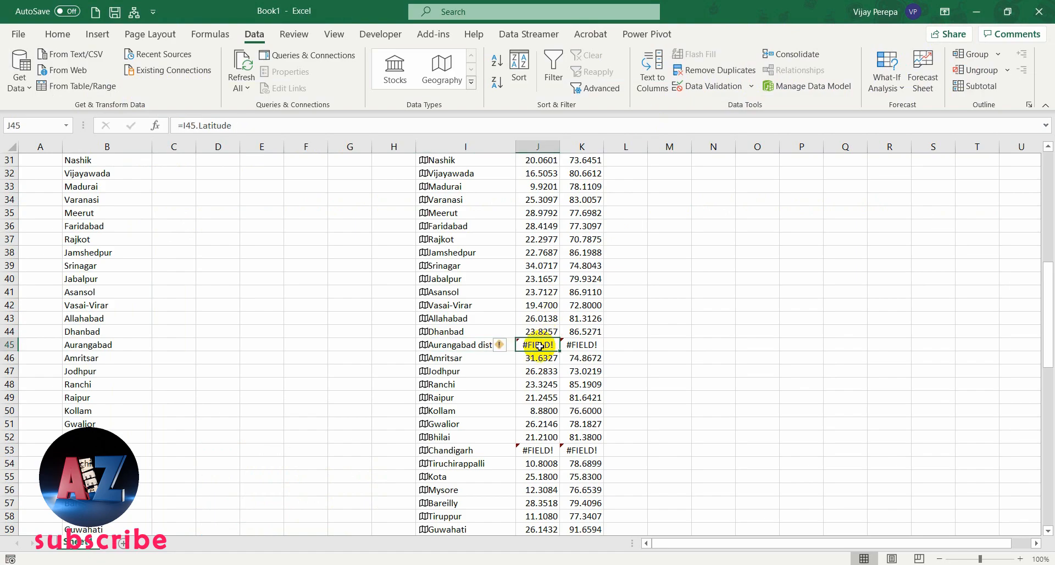
{"action": "type", "text": "30.7333"}
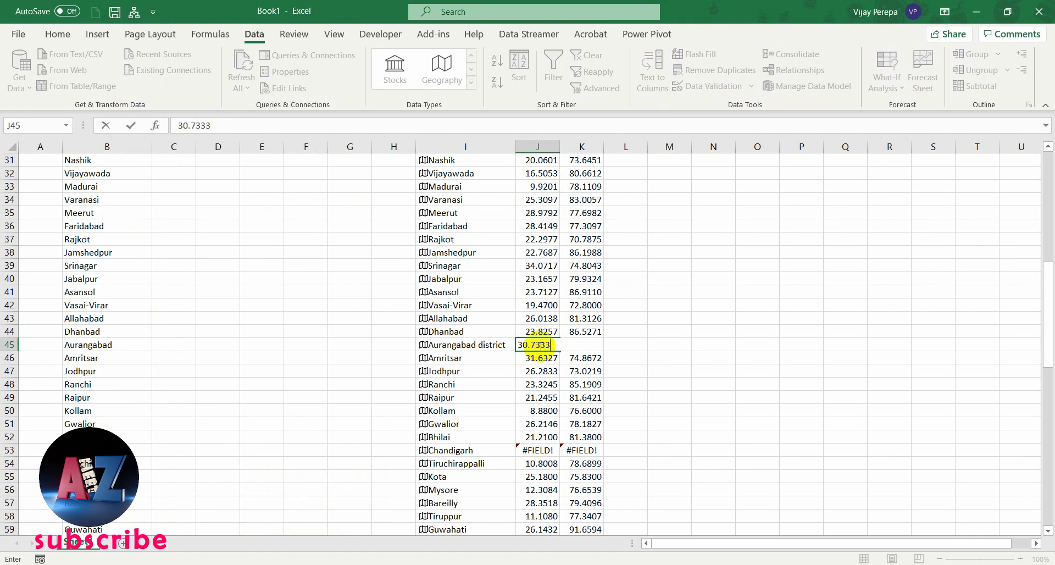
{"action": "key", "text": "Return"}
{"action": "key", "text": "alt+Tab"}
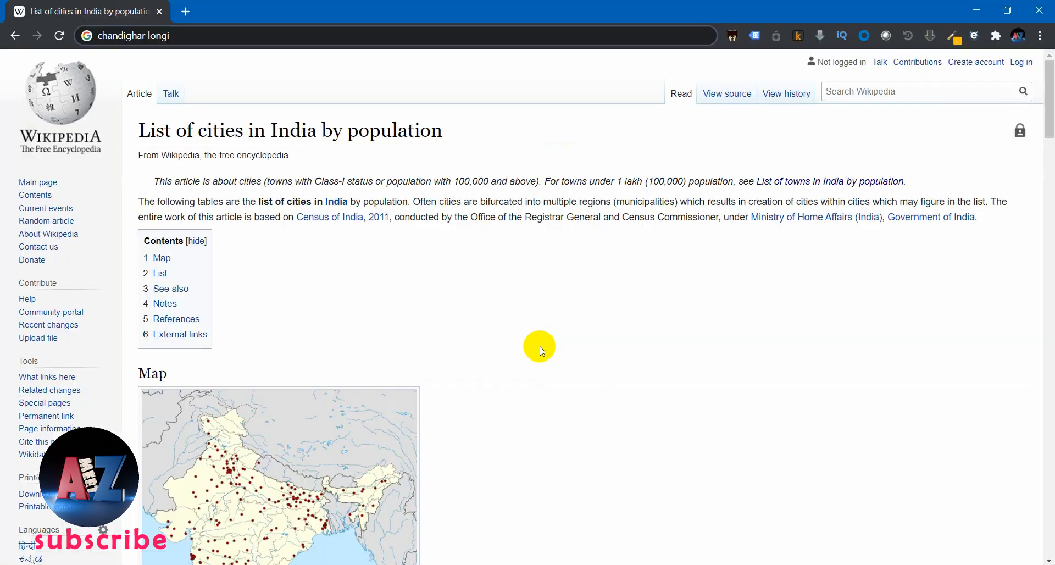
{"action": "type", "text": "d"}
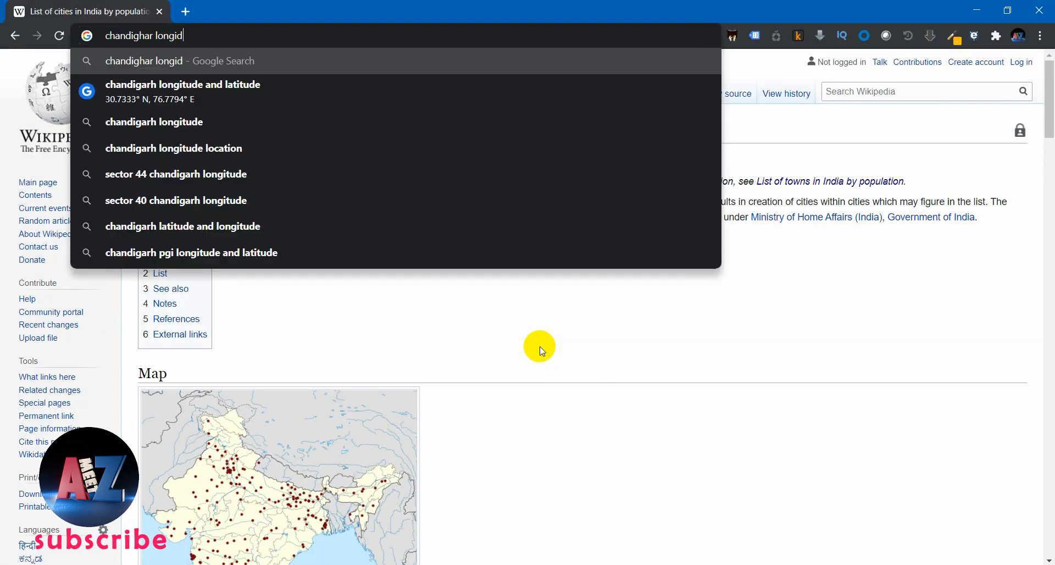
{"action": "key", "text": "BackSpace"}
{"action": "type", "text": "t"}
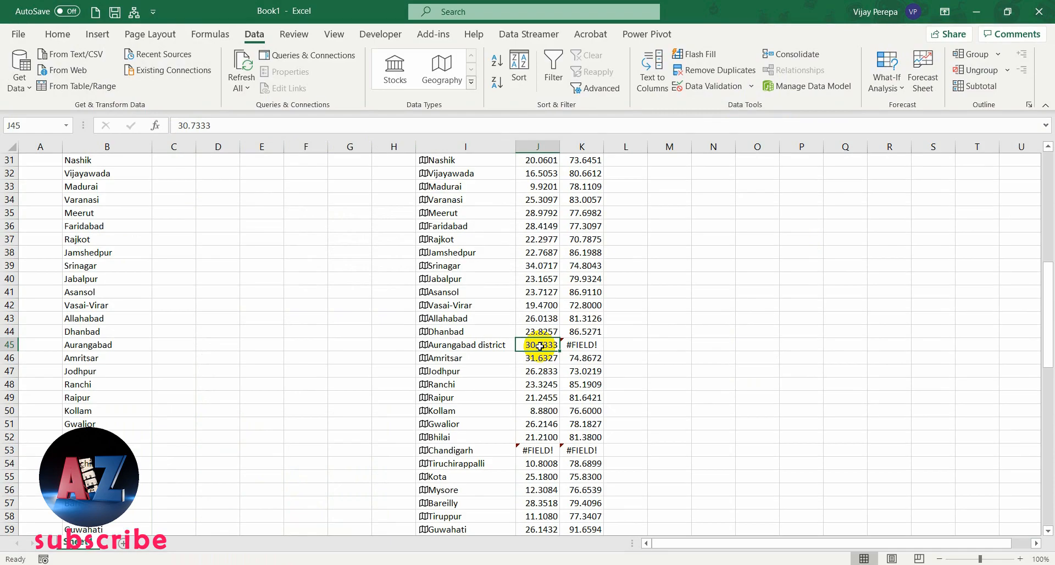
{"action": "key", "text": "Right"}
{"action": "type", "text": "76"}
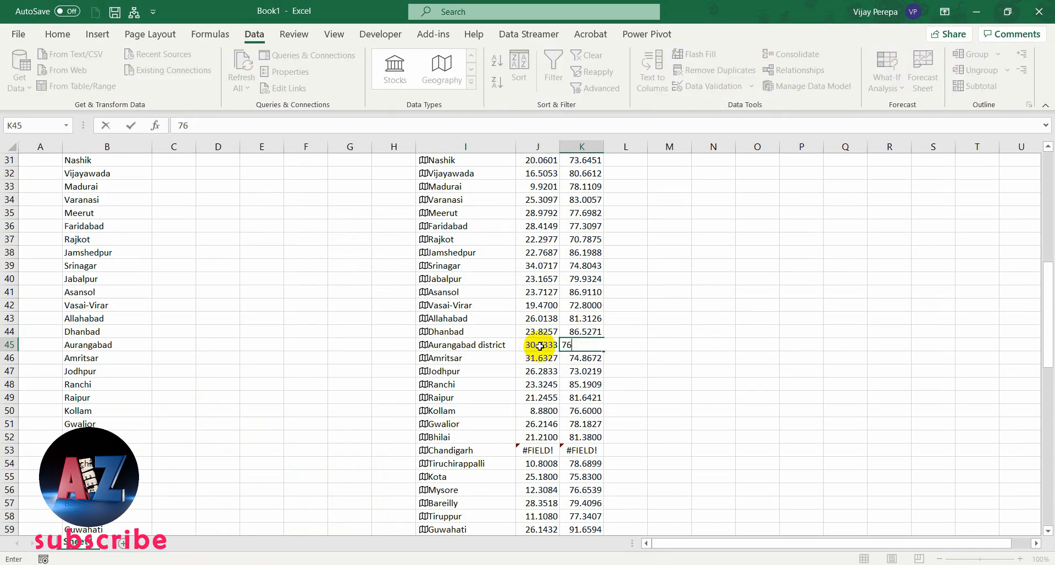
{"action": "type", "text": ".7794"}
{"action": "key", "text": "Return"}
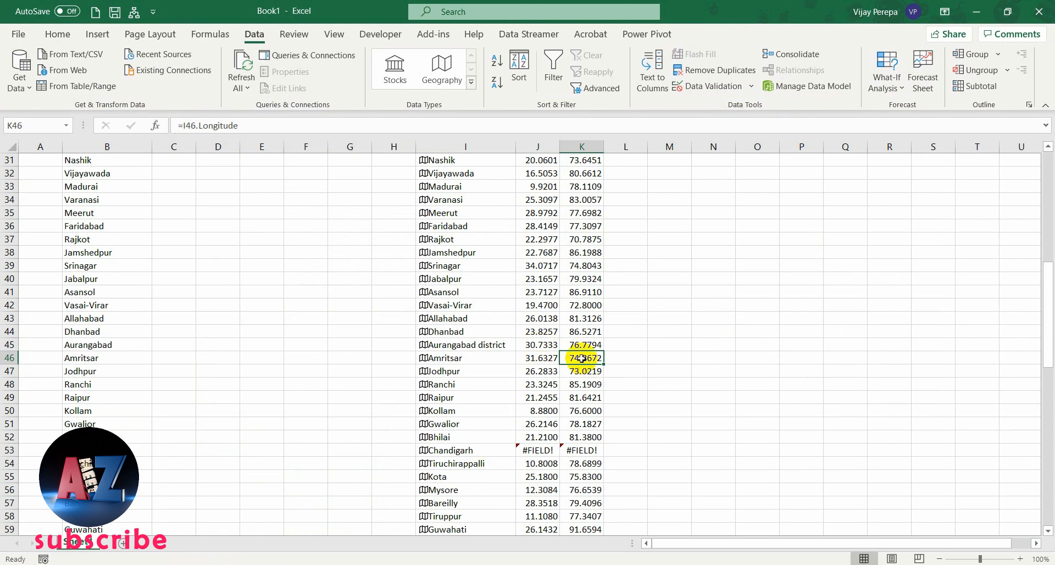
Copy J45:K45 over Chandigarh's #FIELD! cells in row 53.
{"action": "key", "text": "Up"}
{"action": "key", "text": "shift+Left"}
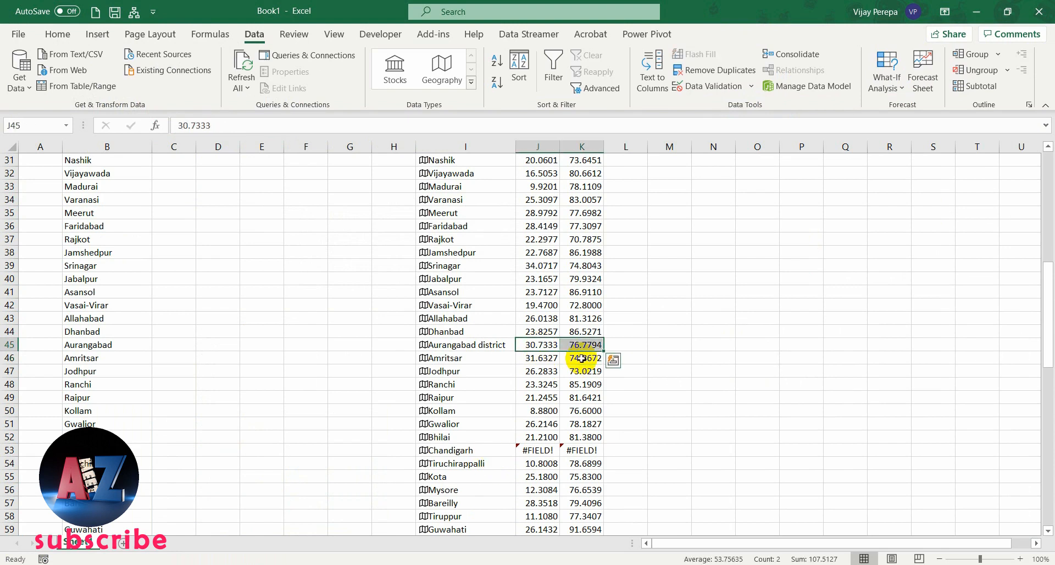
{"action": "key", "text": "ctrl+c"}
{"action": "key", "text": "Down"}
{"action": "key", "text": "Down"}
{"action": "key", "text": "Down"}
{"action": "key", "text": "ctrl+v"}
{"action": "key", "text": "Up"}
{"action": "key", "text": "Up"}
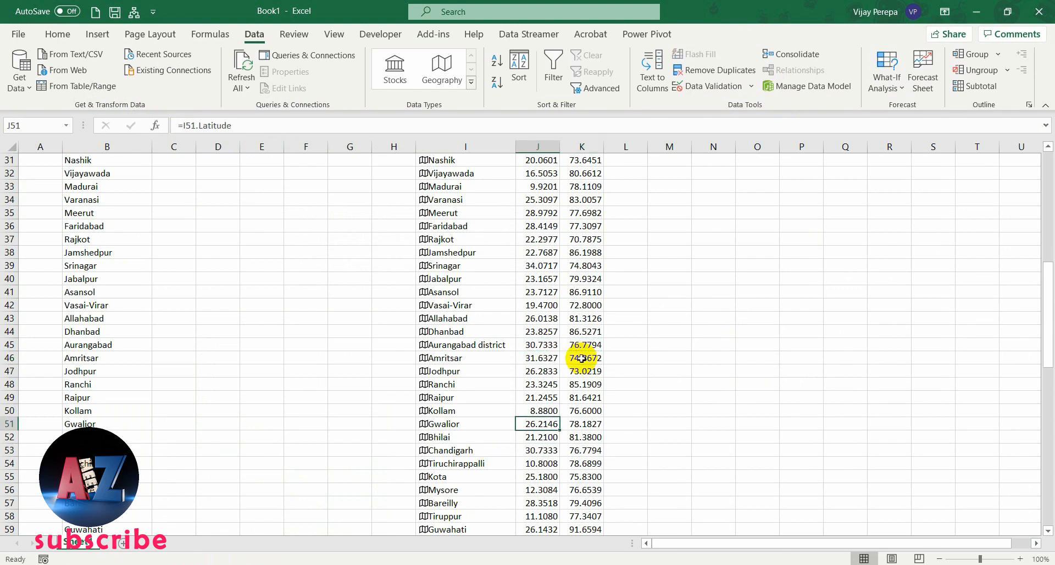
{"action": "key", "text": "Up"}
{"action": "key", "text": "Up"}
{"action": "key", "text": "Up"}
{"action": "key", "text": "Up"}
{"action": "key", "text": "Up"}
{"action": "key", "text": "Left"}
Look up Aurangabad's coordinates and set its latitude to 19.876.
{"action": "key", "text": "alt+Tab"}
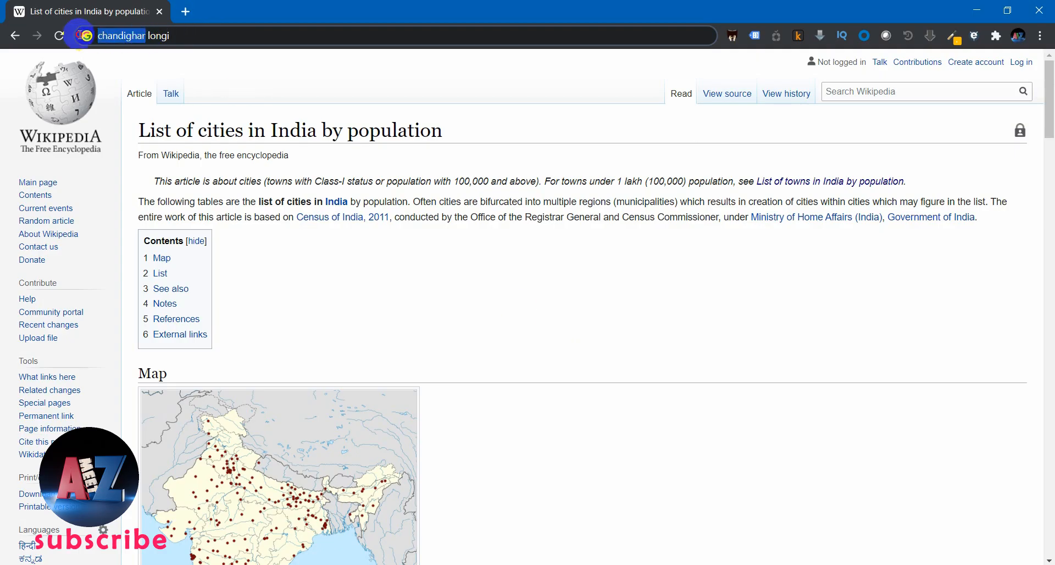
{"action": "double_click", "coordinate": [122, 35]}
{"action": "type", "text": "aurand"}
{"action": "key", "text": "BackSpace"}
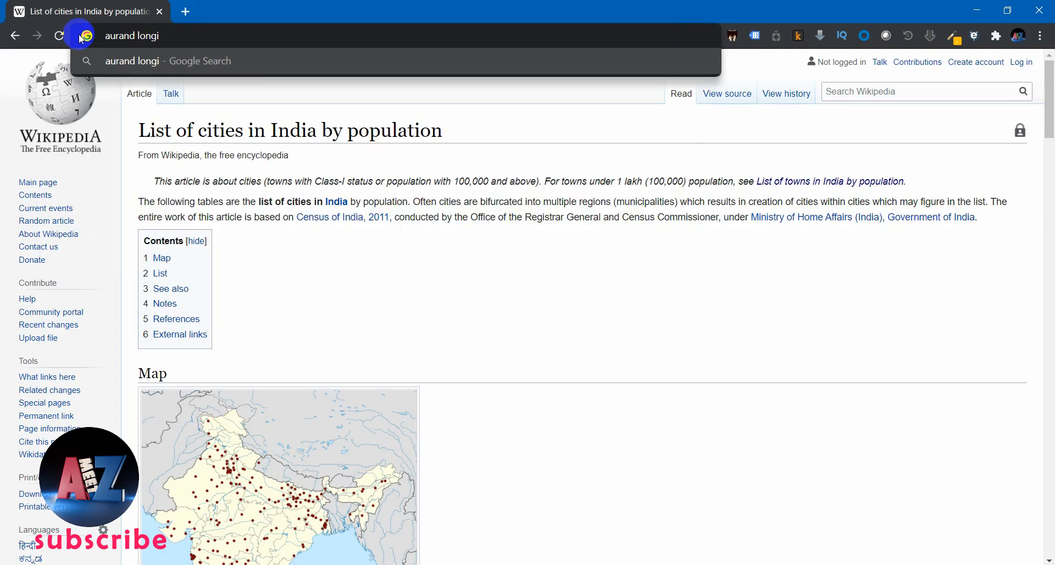
{"action": "type", "text": "gabad"}
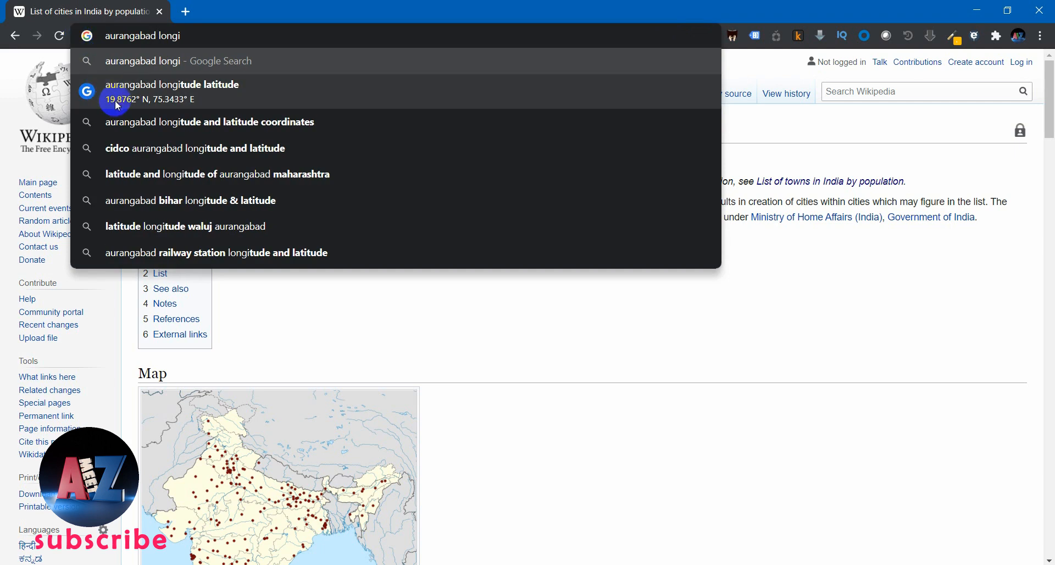
{"action": "key", "text": "alt+Tab"}
{"action": "double_click", "coordinate": [539, 344]}
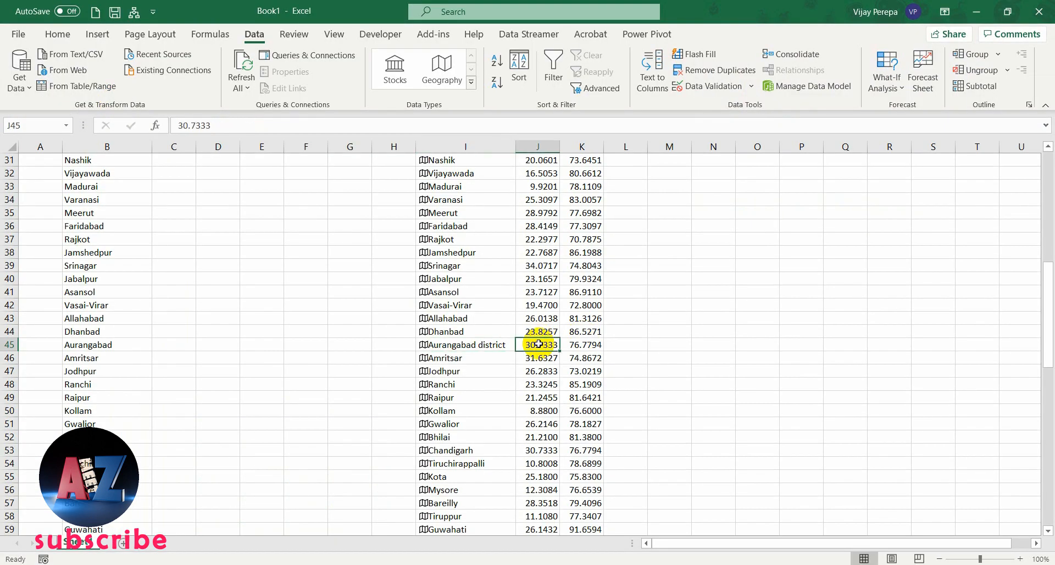
{"action": "type", "text": "19.8762"}
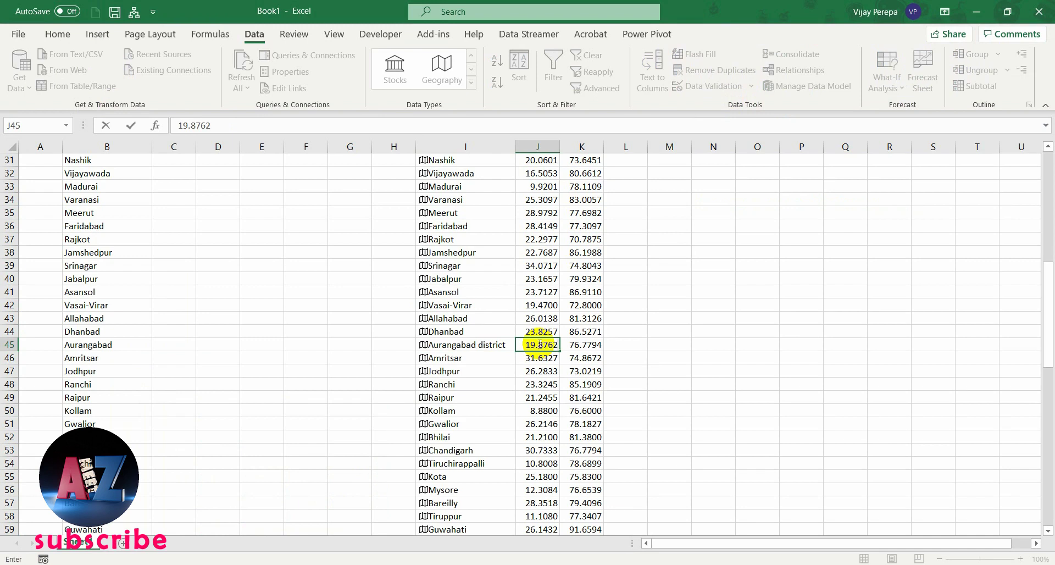
{"action": "key", "text": "Return"}
Set Aurangabad district's longitude to 75.3433.
{"action": "key", "text": "alt+Tab"}
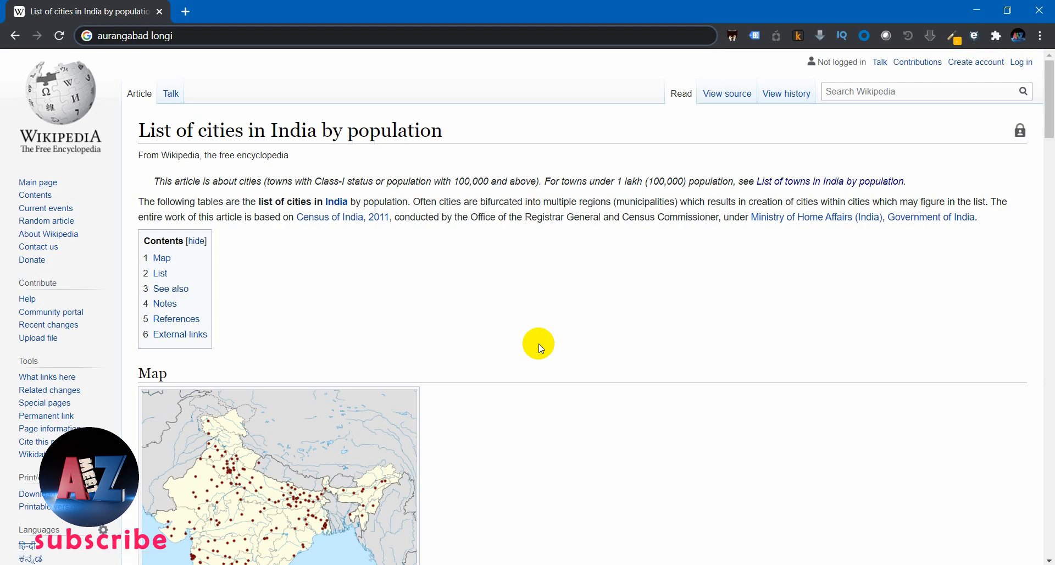
{"action": "key", "text": "BackSpace"}
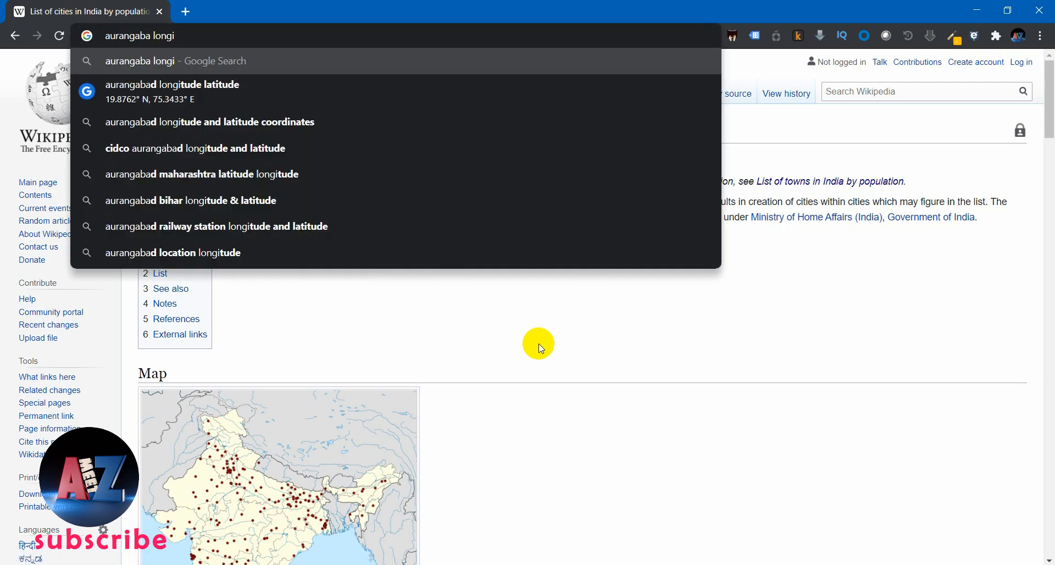
{"action": "key", "text": "alt+Tab"}
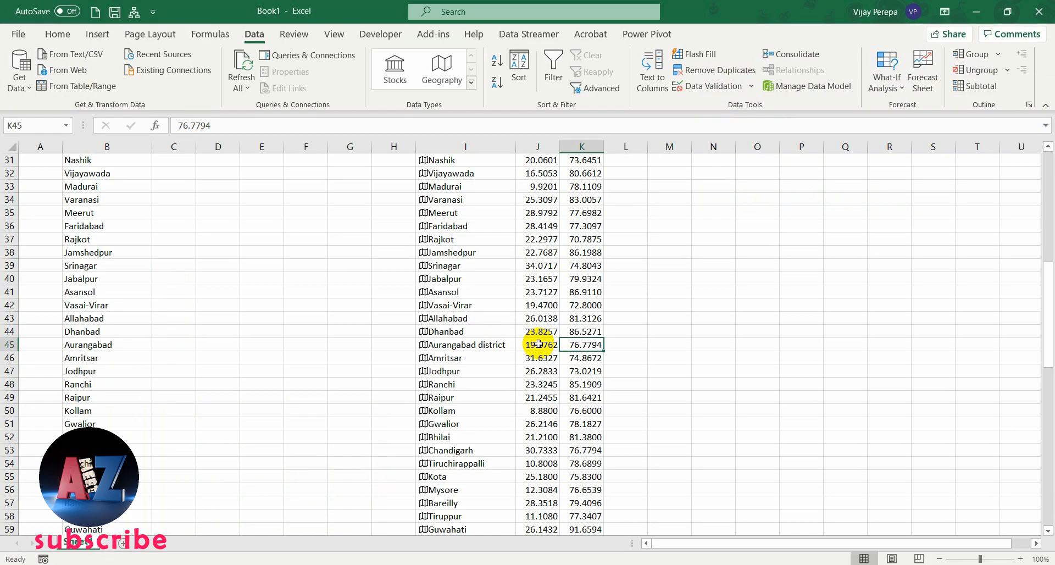
{"action": "type", "text": "75."}
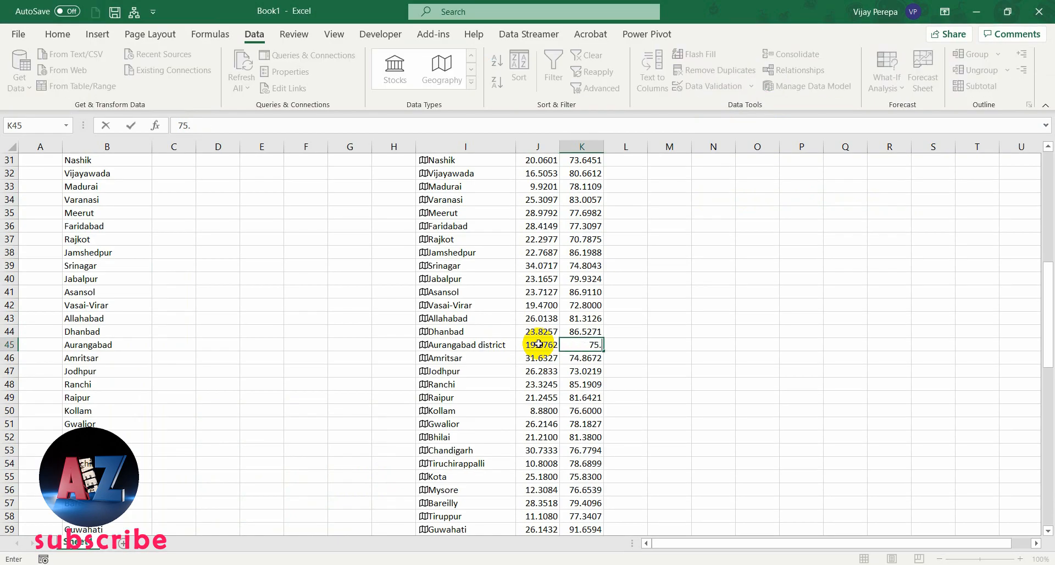
{"action": "type", "text": "3433"}
{"action": "key", "text": "Return"}
{"action": "scroll", "coordinate": [538, 344], "scroll_direction": "up", "scroll_amount": 10}
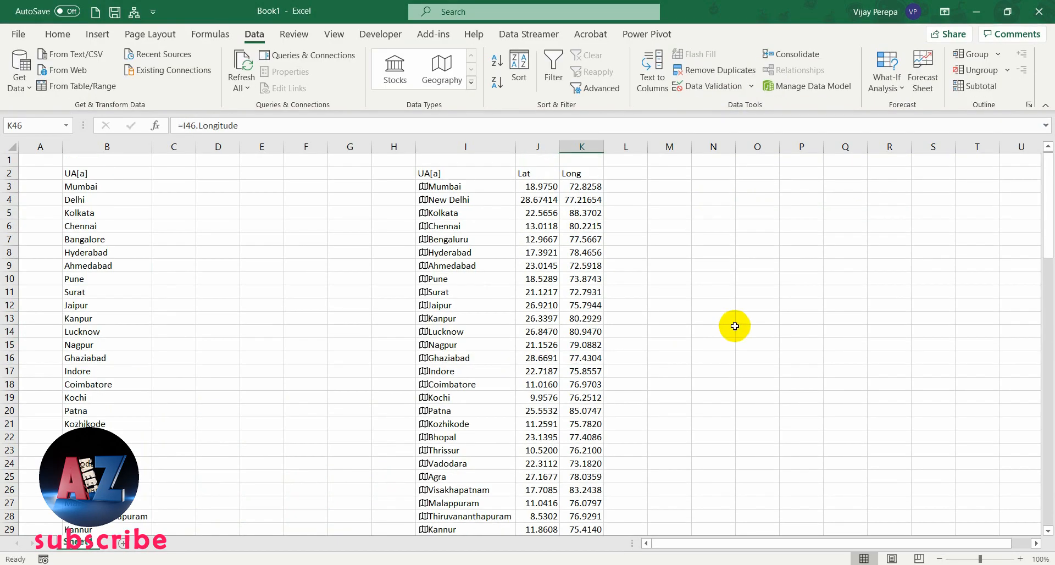
Select and copy the Lat and Long columns J2:K102.
{"action": "left_click", "coordinate": [544, 212]}
{"action": "key", "text": "Up"}
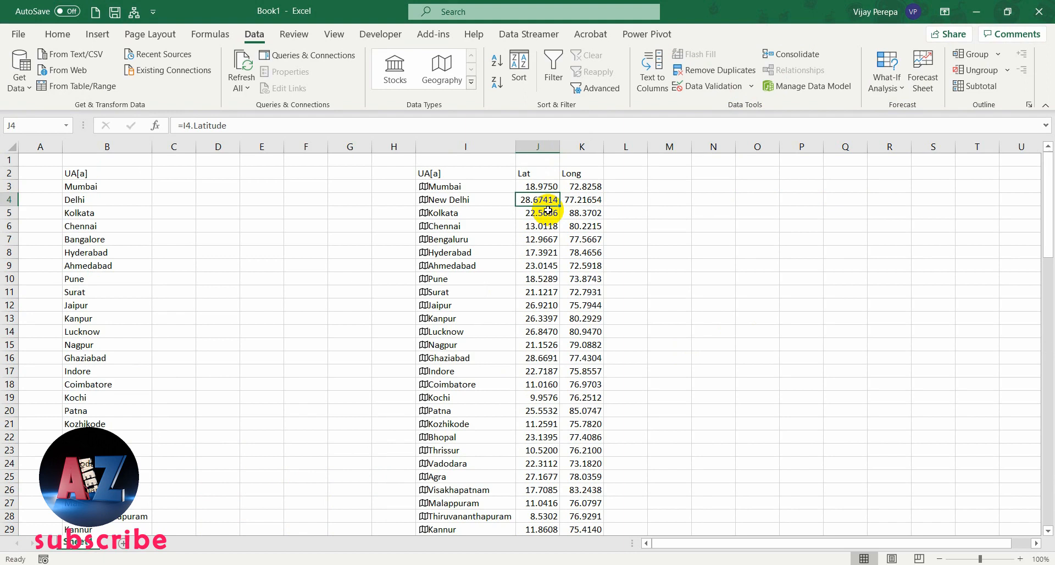
{"action": "key", "text": "Up"}
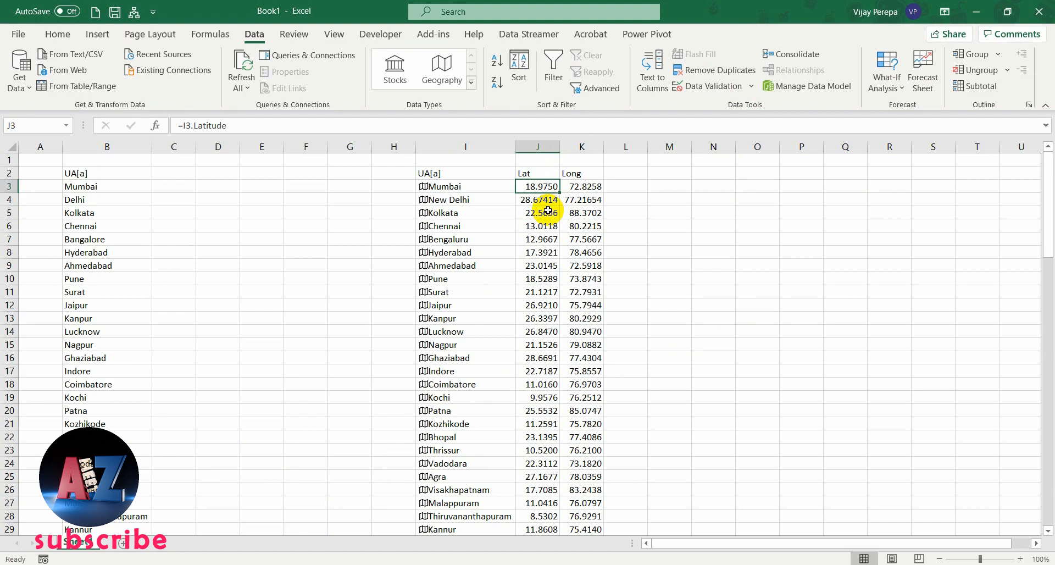
{"action": "key", "text": "shift+Right"}
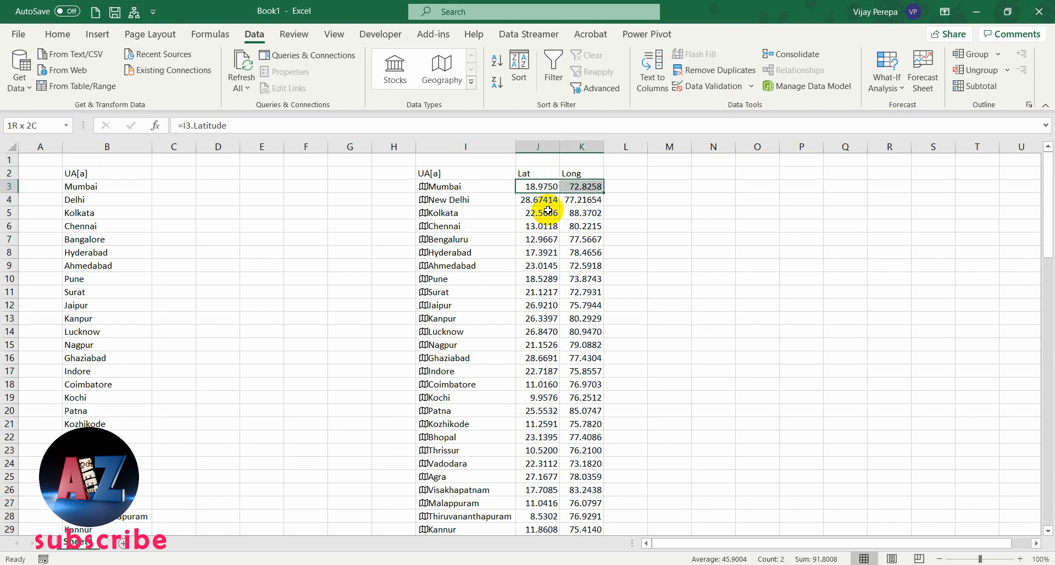
{"action": "key", "text": "ctrl+shift+Down"}
{"action": "key", "text": "ctrl+Up"}
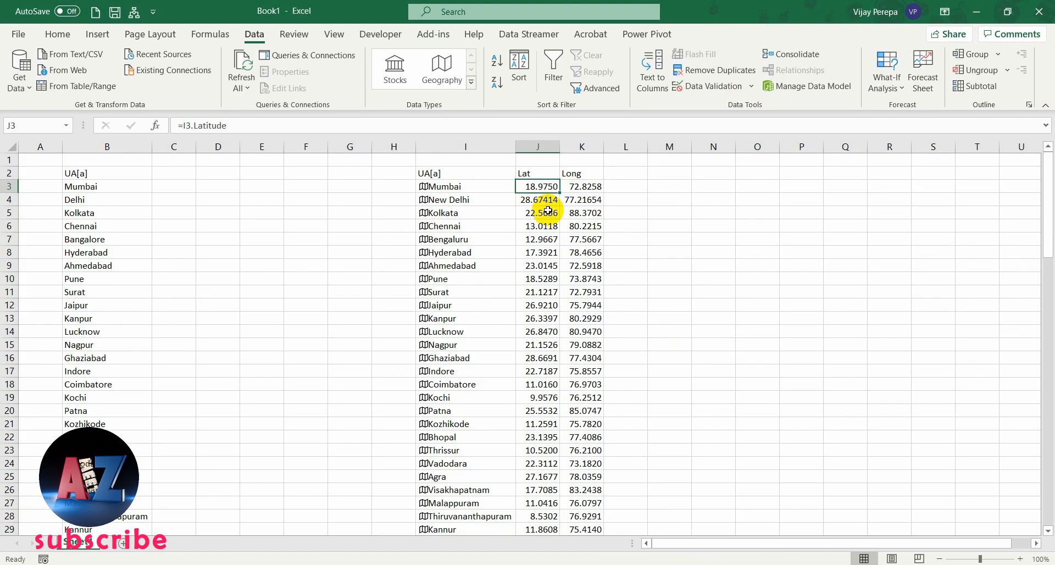
{"action": "key", "text": "Up"}
{"action": "key", "text": "shift+Right"}
{"action": "key", "text": "ctrl+shift+Down"}
{"action": "key", "text": "ctrl+c"}
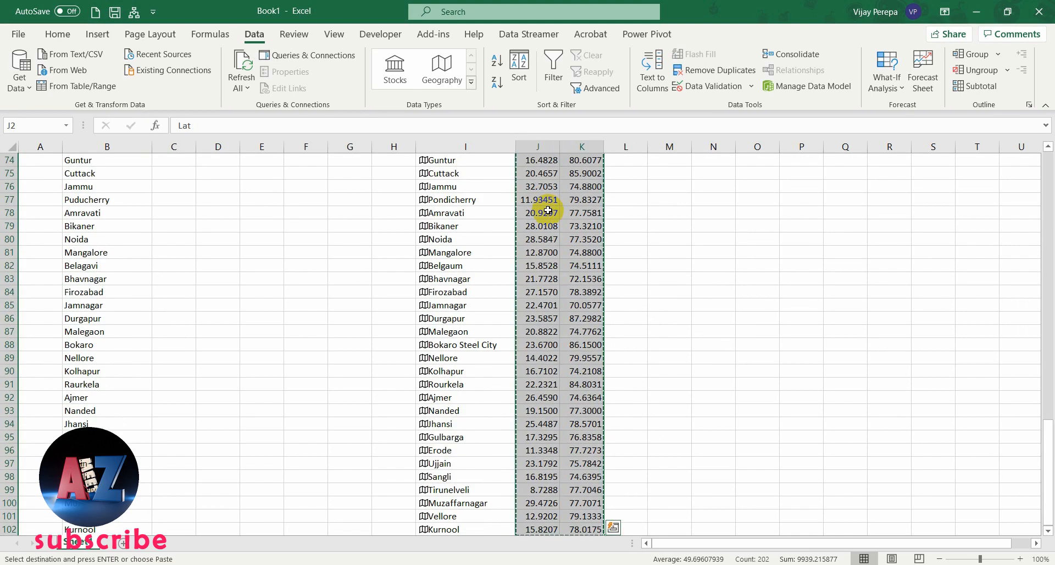
Paste the coordinates into C2 as values only.
{"action": "key", "text": "ctrl+Up"}
{"action": "key", "text": "Up"}
{"action": "key", "text": "Left"}
{"action": "key", "text": "Left"}
{"action": "key", "text": "Left"}
{"action": "key", "text": "Down"}
{"action": "key", "text": "Left"}
{"action": "key", "text": "Left"}
{"action": "key", "text": "Left"}
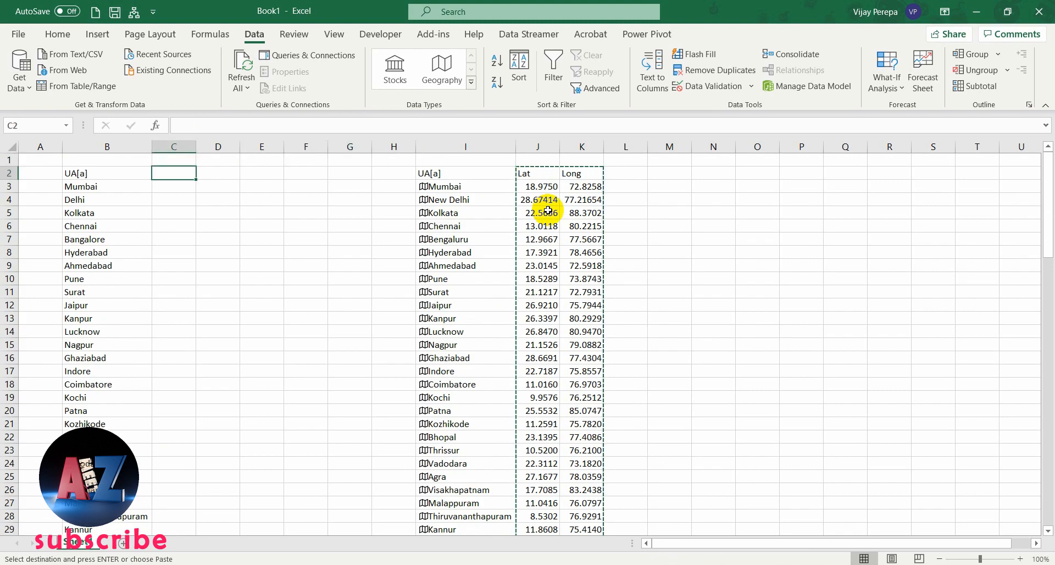
{"action": "key", "text": "ctrl+v"}
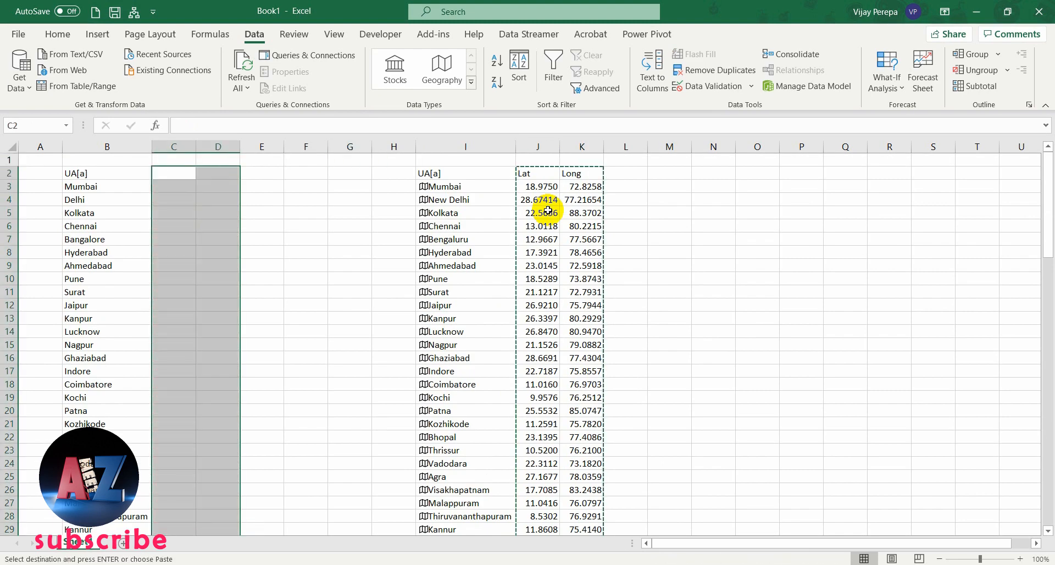
{"action": "key", "text": "ctrl+alt+v"}
{"action": "key", "text": "v"}
{"action": "key", "text": "Return"}
Delete the geography-linked city columns I:K entirely.
{"action": "key", "text": "Right"}
{"action": "key", "text": "Right"}
{"action": "key", "text": "Right"}
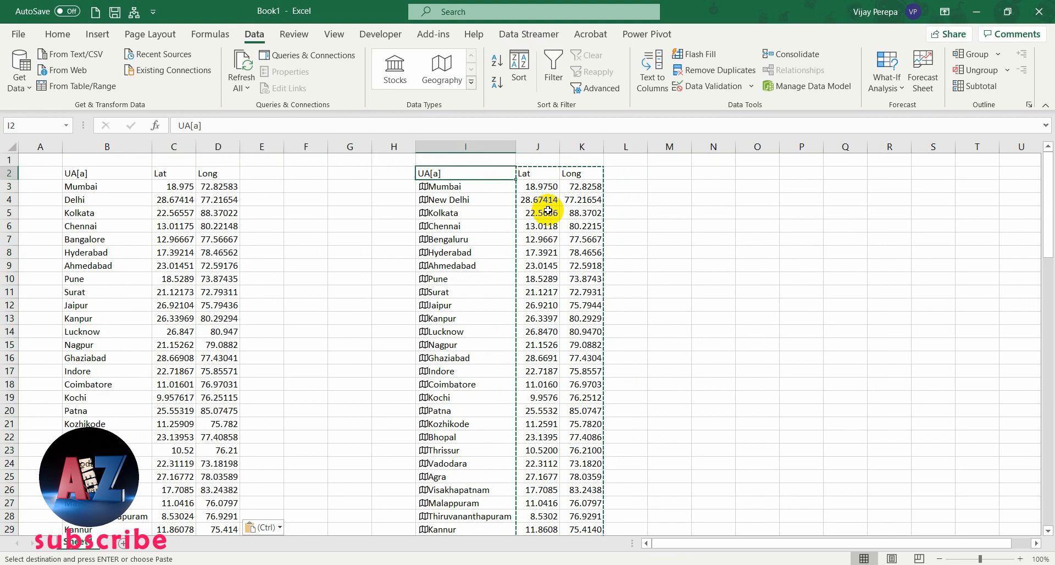
{"action": "key", "text": "shift+Right"}
{"action": "key", "text": "shift+Right"}
{"action": "key", "text": "ctrl+shift+Down"}
{"action": "key", "text": "ctrl+minus"}
{"action": "key", "text": "r"}
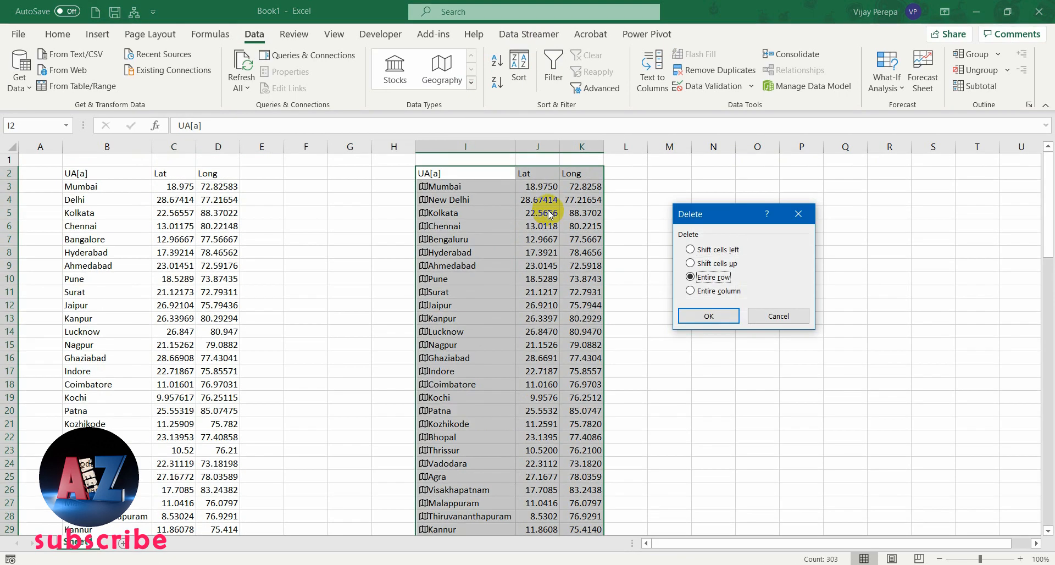
{"action": "key", "text": "c"}
{"action": "key", "text": "Return"}
{"action": "key", "text": "Left"}
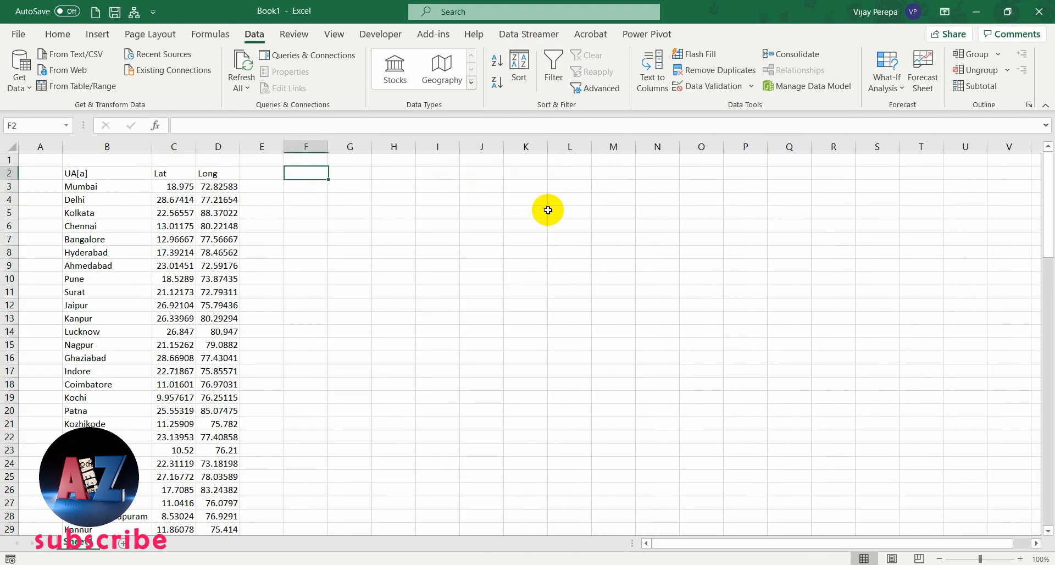
Turn the city coordinate list into a table with headers.
{"action": "key", "text": "ctrl+Left"}
{"action": "key", "text": "Left"}
{"action": "key", "text": "Left"}
{"action": "key", "text": "ctrl+t"}
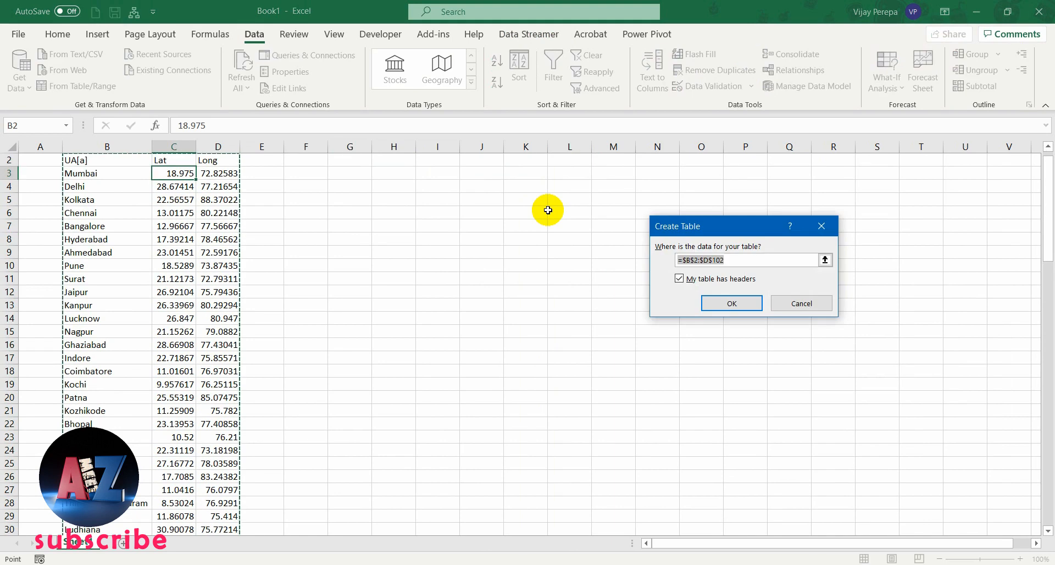
{"action": "key", "text": "Return"}
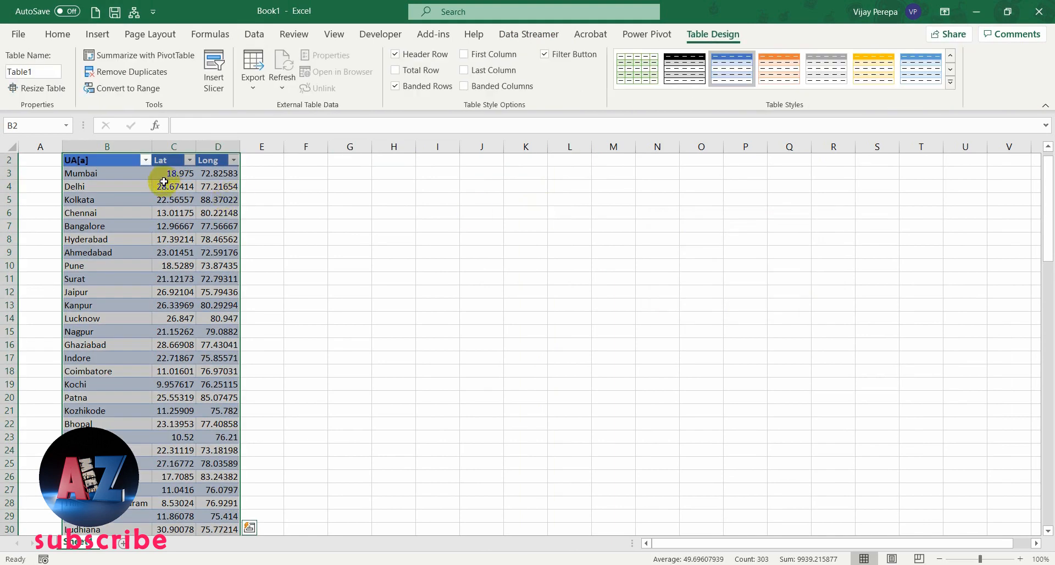
{"action": "scroll", "coordinate": [144, 212], "scroll_direction": "up", "scroll_amount": 1}
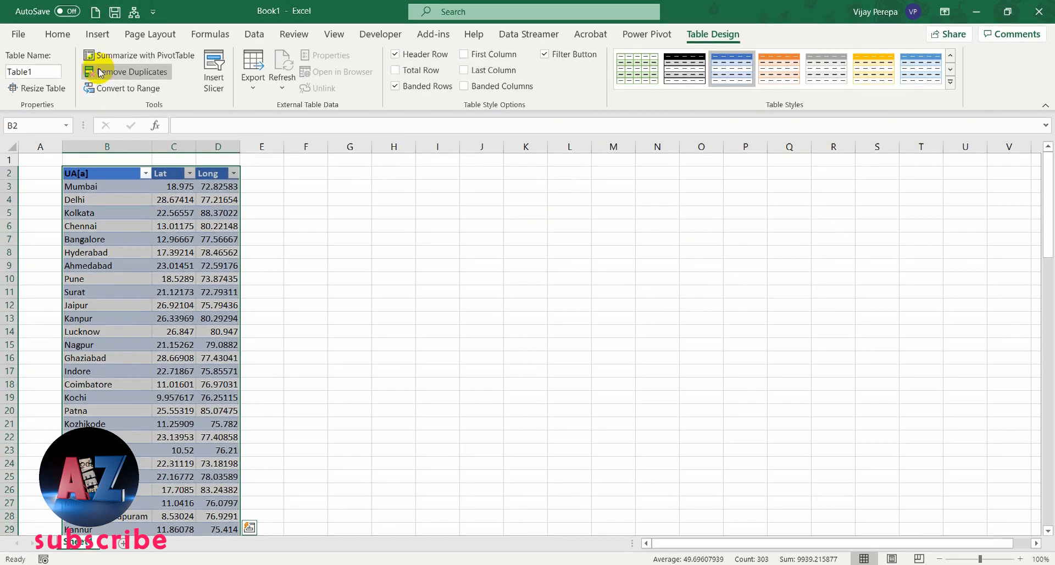
Name the table Locations.
{"action": "left_click", "coordinate": [57, 73]}
{"action": "left_click", "coordinate": [58, 72]}
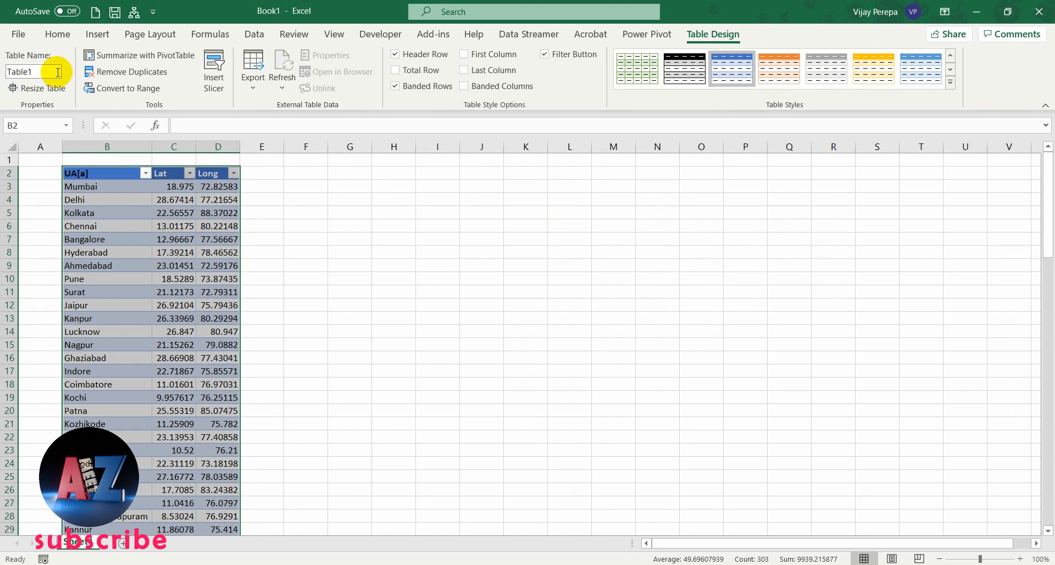
{"action": "type", "text": "Locatio"}
{"action": "key", "text": "ctrl+a"}
{"action": "type", "text": "C"}
{"action": "type", "text": "ocation"}
{"action": "key", "text": "Return"}
{"action": "key", "text": "Return"}
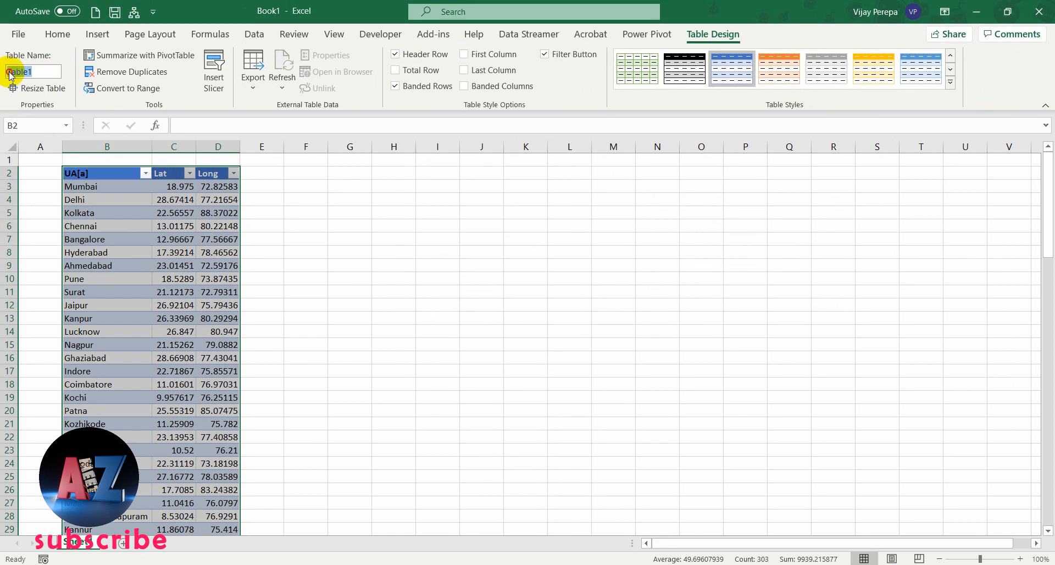
{"action": "type", "text": "Locations"}
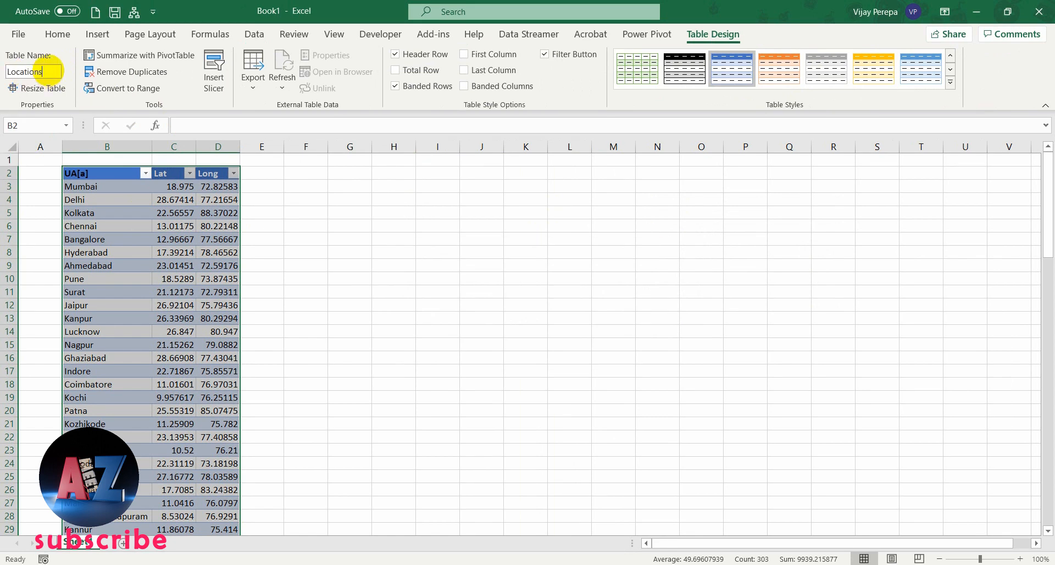
{"action": "key", "text": "Return"}
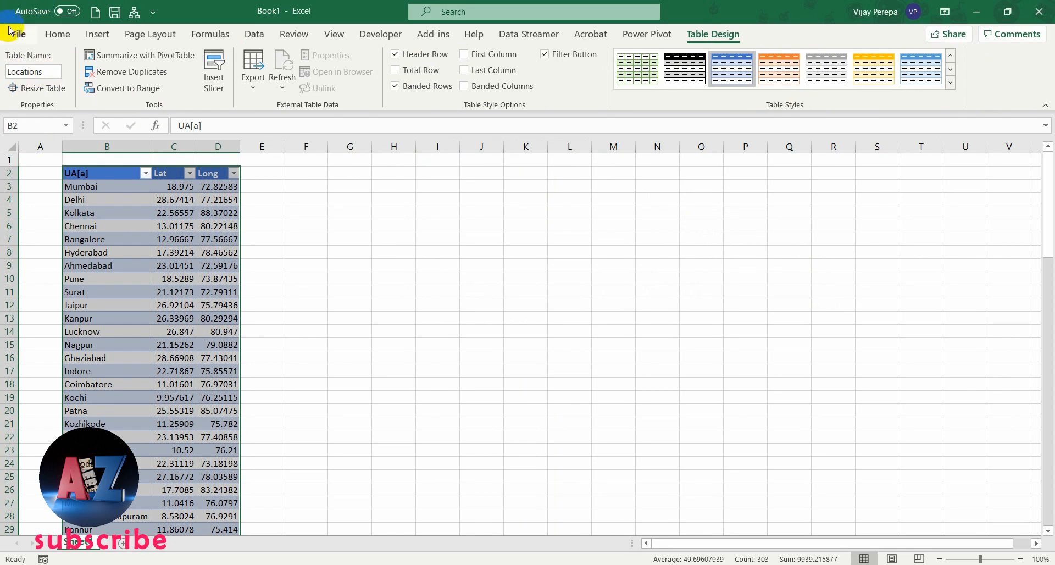
Save the workbook as Locations.xlsx on This PC and return to Power BI Desktop.
{"action": "left_click", "coordinate": [18, 34]}
{"action": "left_click", "coordinate": [44, 217]}
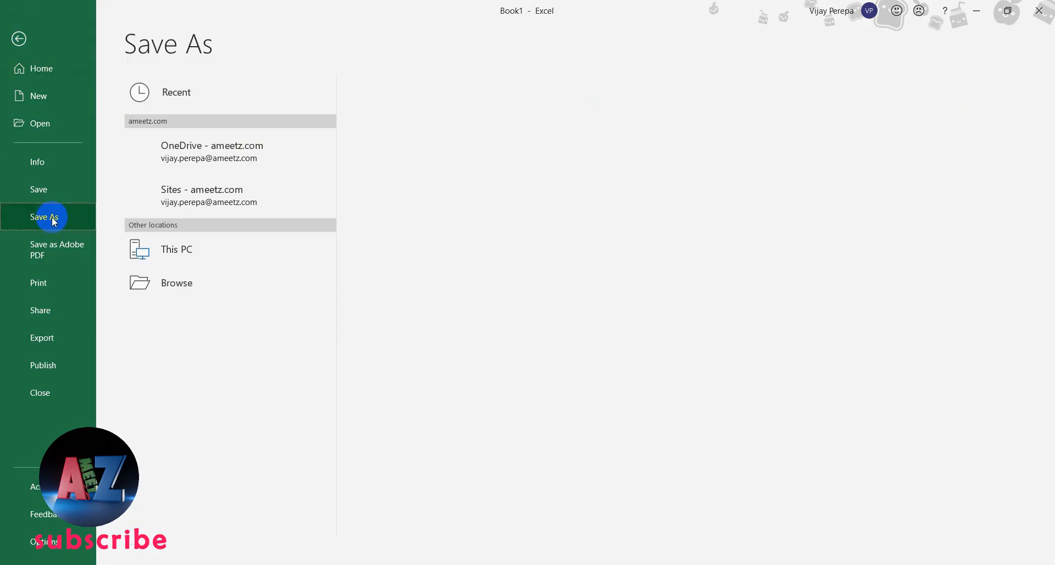
{"action": "left_click", "coordinate": [410, 156]}
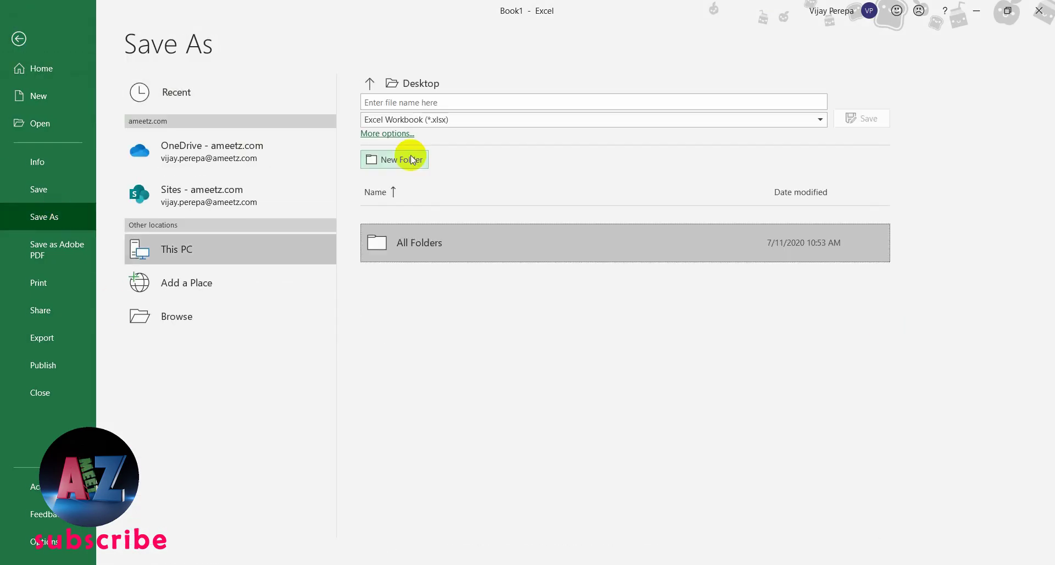
{"action": "left_click", "coordinate": [434, 102]}
{"action": "type", "text": "Locations"}
{"action": "key", "text": "Return"}
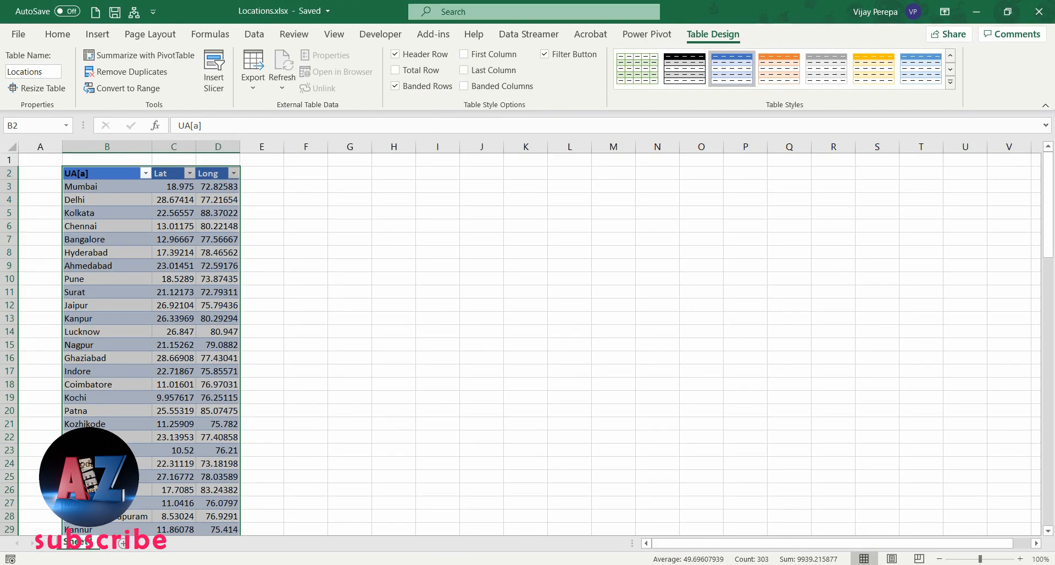
{"action": "key", "text": "alt+Tab"}
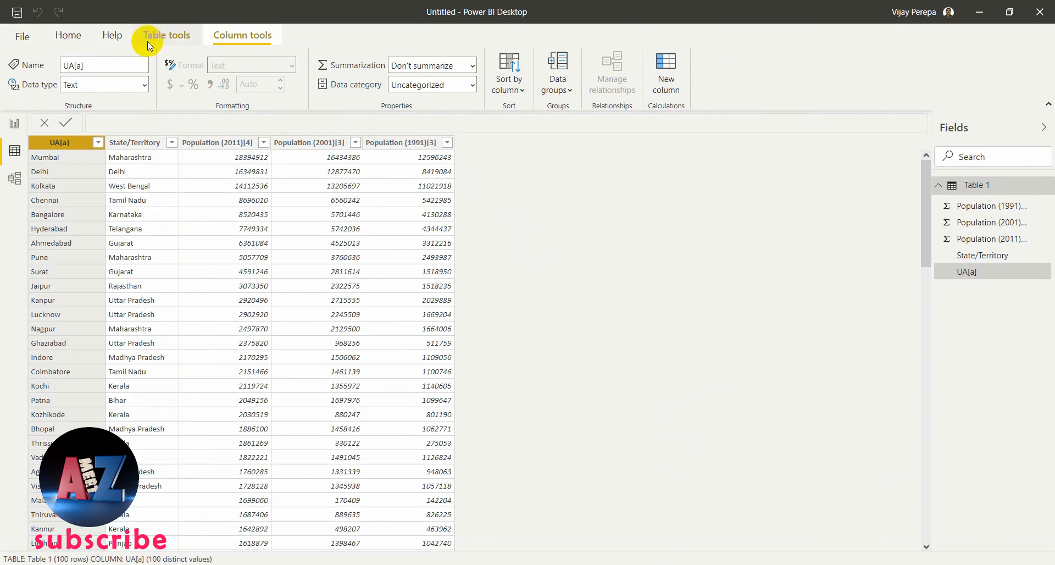
Return to Report view and launch Power Query Editor via Transform data.
{"action": "left_click", "coordinate": [12, 125]}
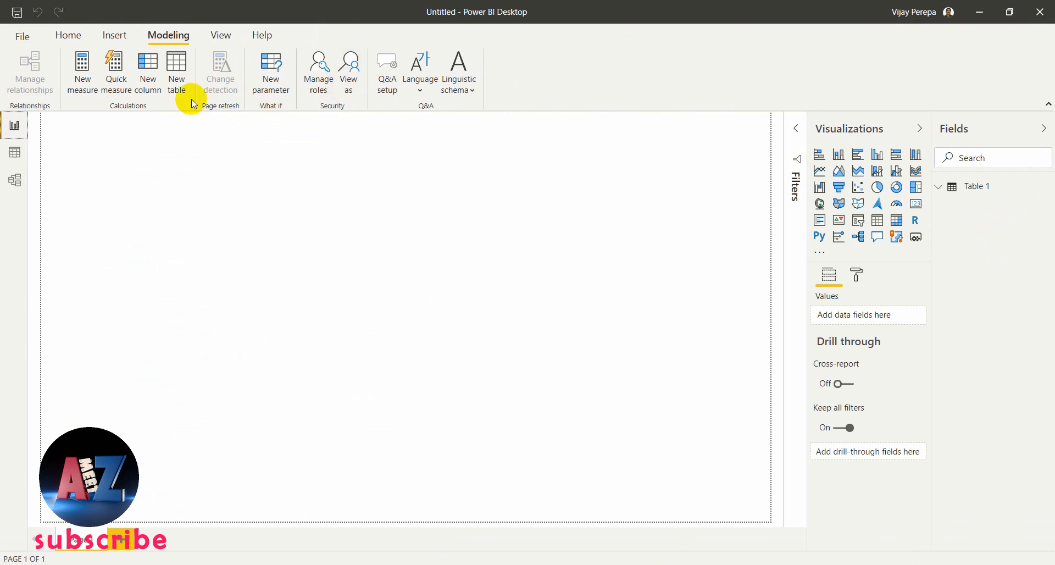
{"action": "left_click", "coordinate": [68, 35]}
{"action": "left_click", "coordinate": [330, 90]}
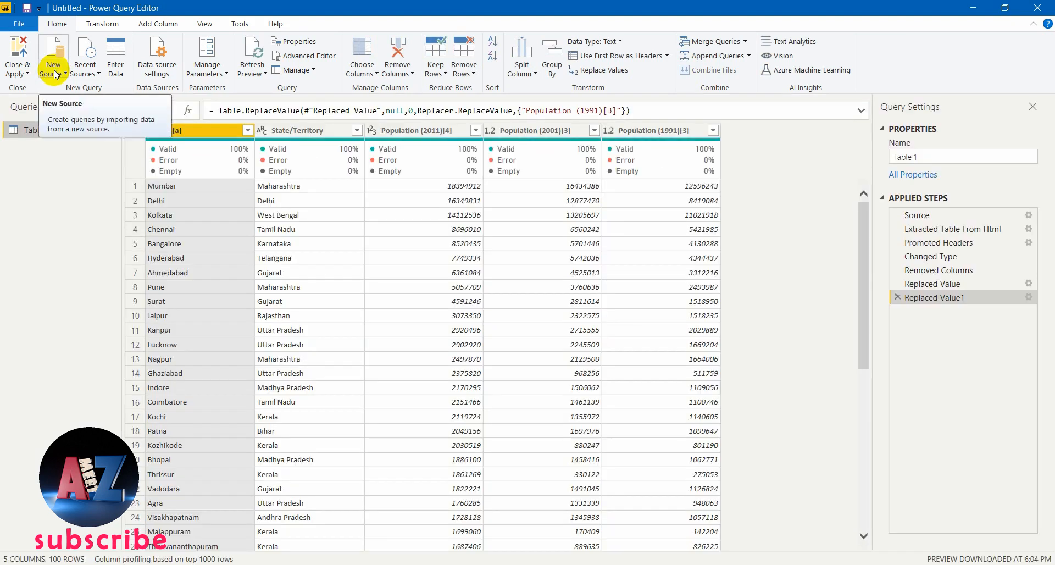
Add the Locations table from the Excel workbook Locations.xlsx as a new query.
{"action": "left_click", "coordinate": [55, 75]}
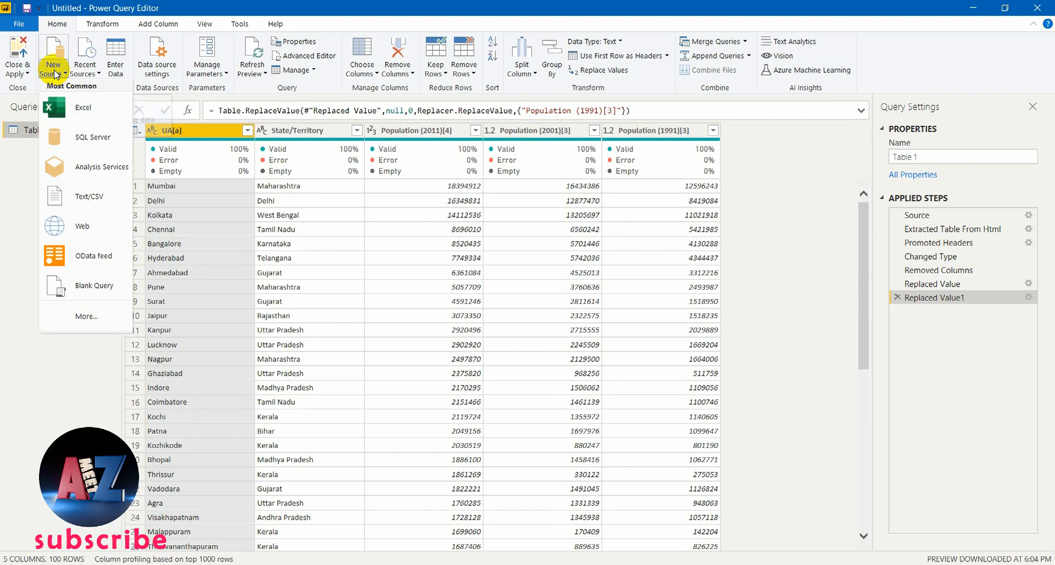
{"action": "left_click", "coordinate": [67, 102]}
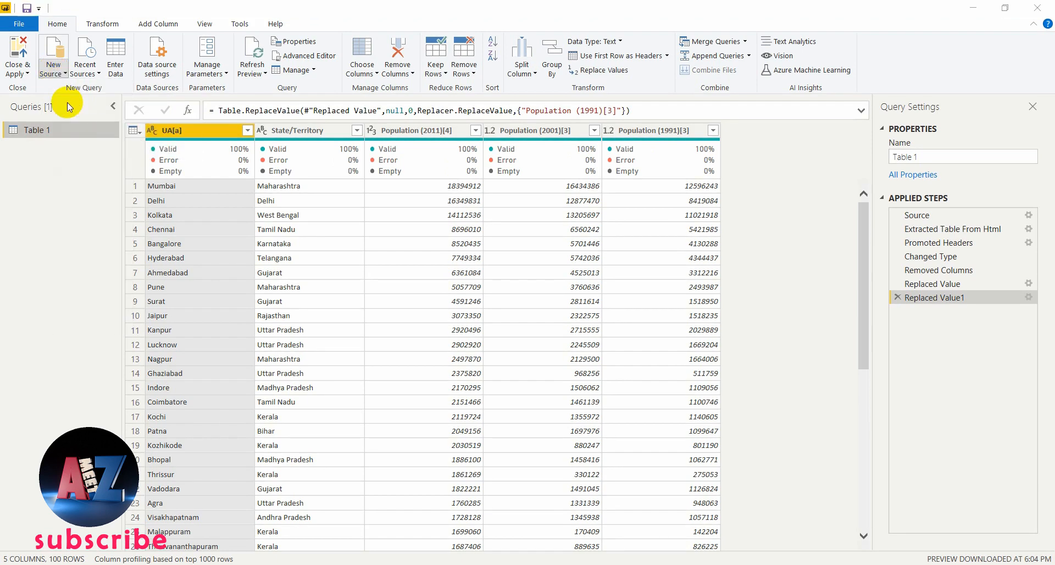
{"action": "double_click", "coordinate": [420, 118]}
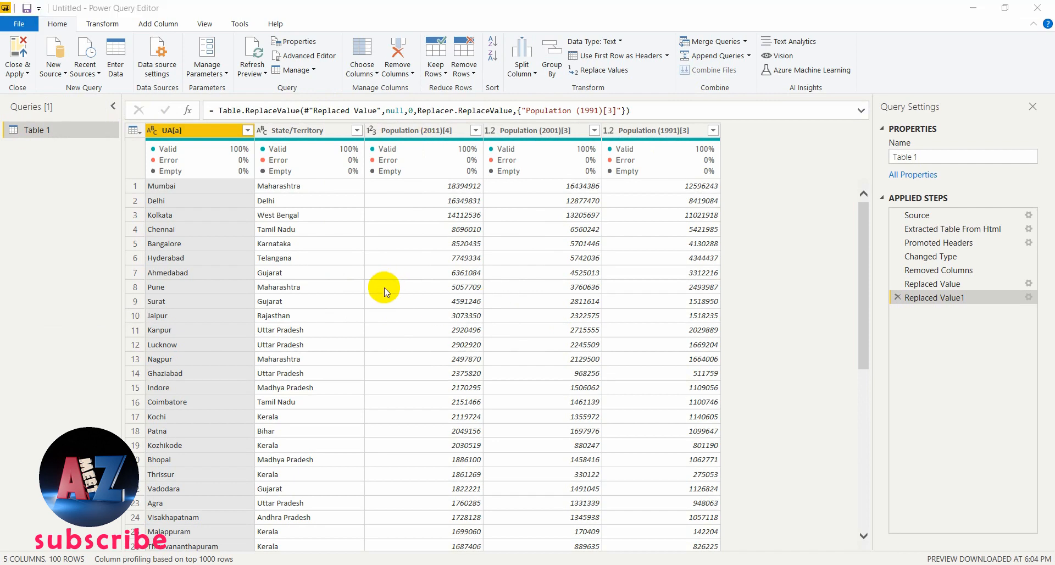
{"action": "left_click", "coordinate": [267, 156]}
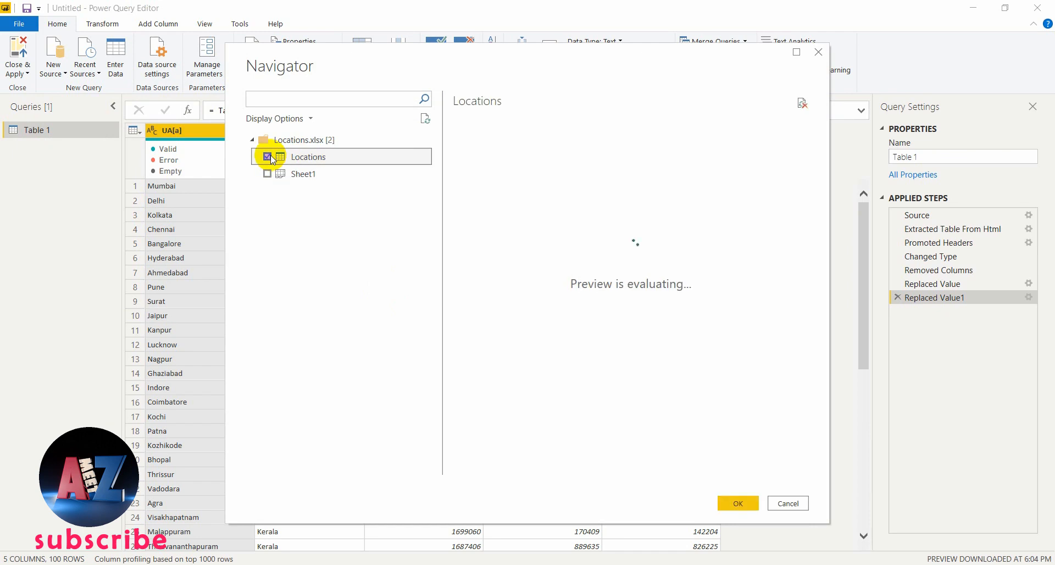
{"action": "left_click", "coordinate": [737, 503]}
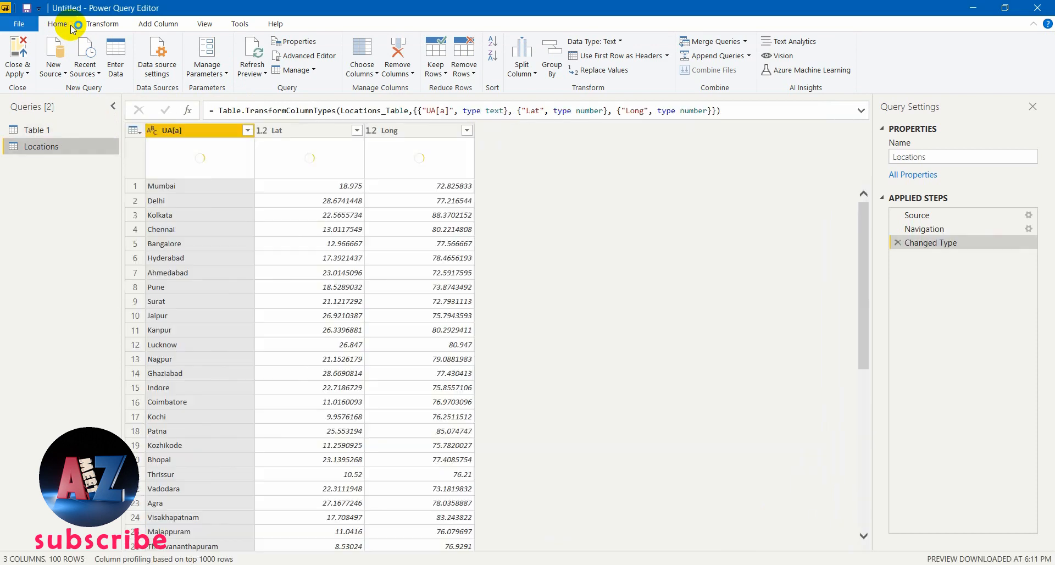
Close the editor and apply the changes, loading Locations into the model.
{"action": "left_click", "coordinate": [18, 73]}
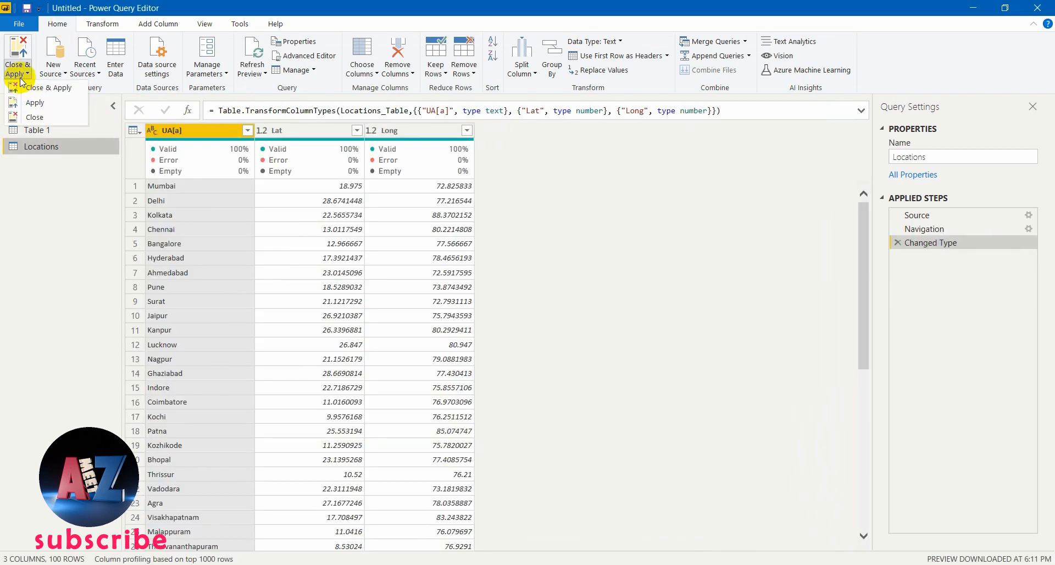
{"action": "left_click", "coordinate": [30, 88]}
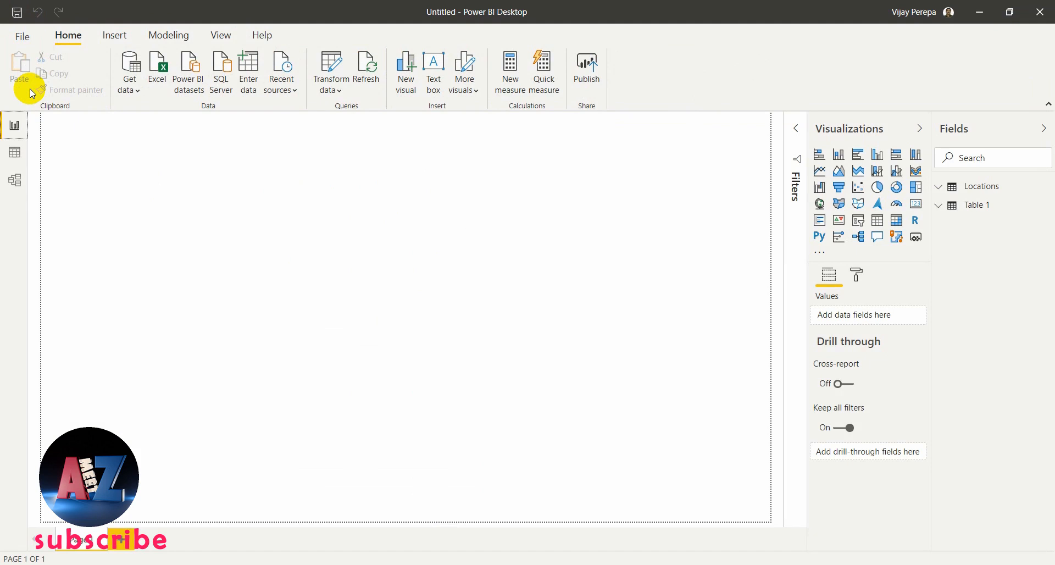
View the model diagram, enlarge the Locations card and inspect its UA[a] field.
{"action": "left_click", "coordinate": [14, 180]}
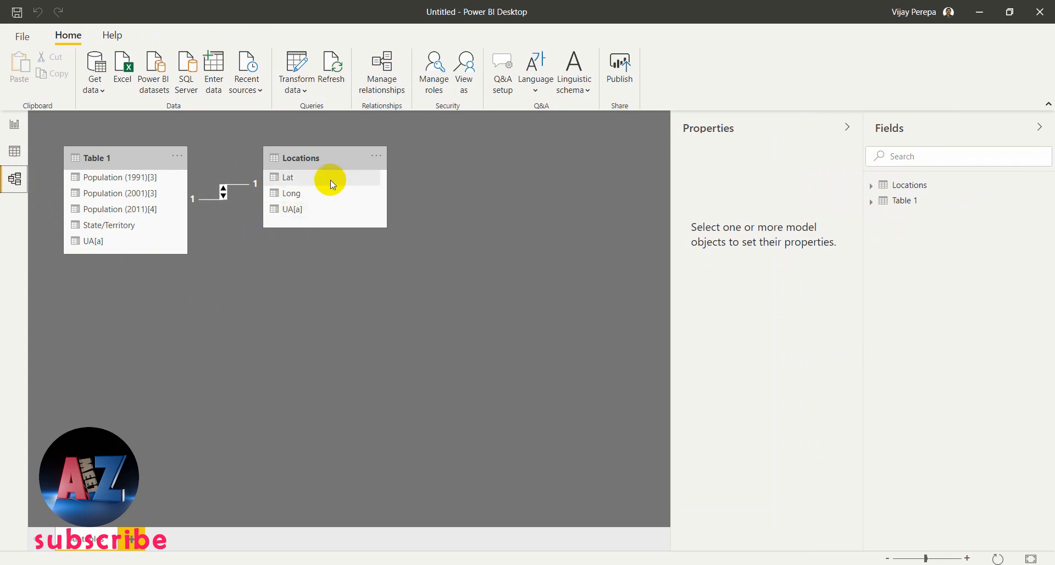
{"action": "left_click_drag", "start_coordinate": [340, 226], "coordinate": [341, 246]}
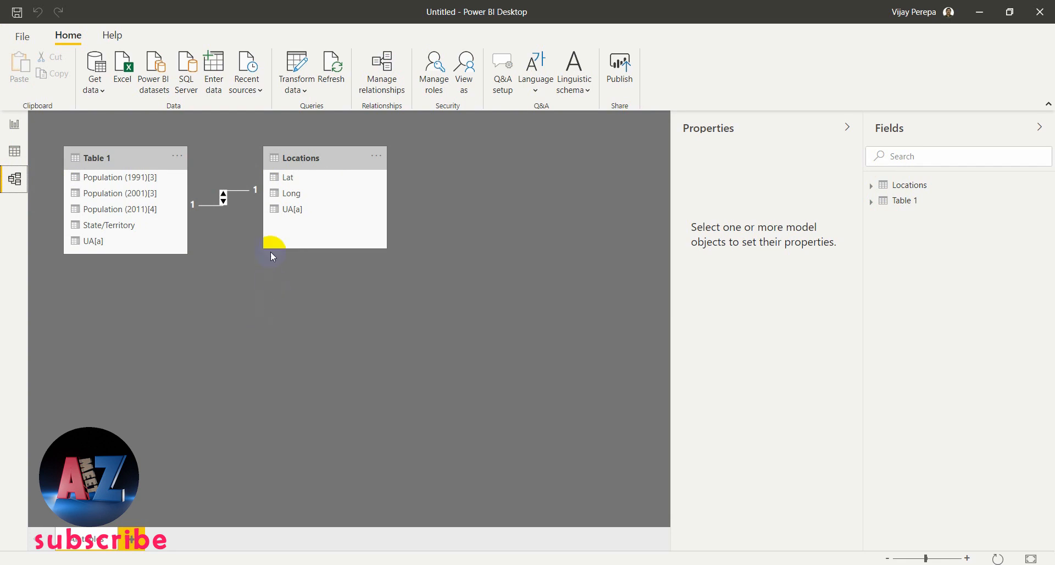
{"action": "left_click", "coordinate": [291, 210]}
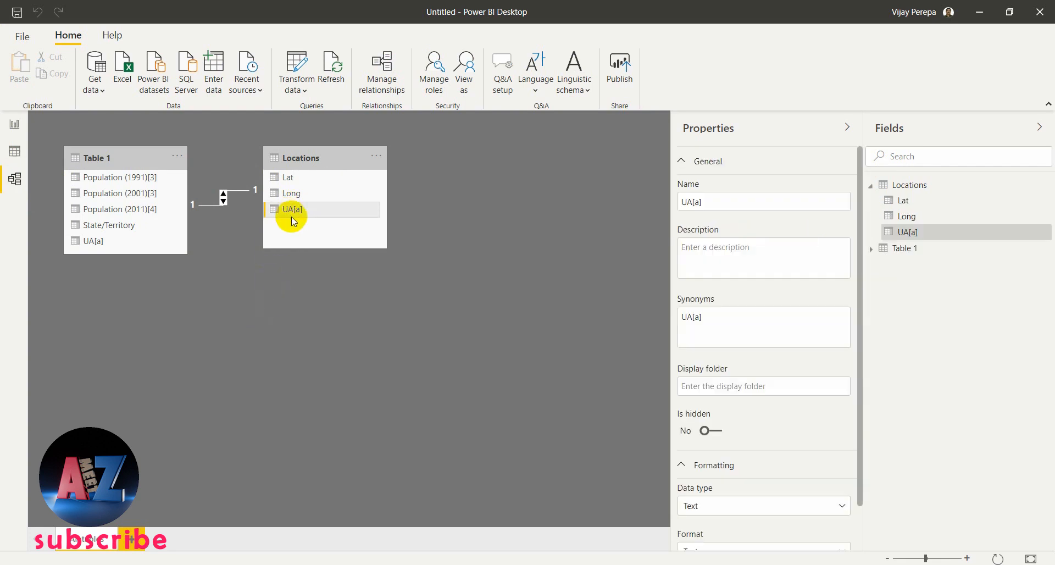
Add an Azure Map visual to the report page and enlarge it to fill the canvas.
{"action": "left_click", "coordinate": [14, 125]}
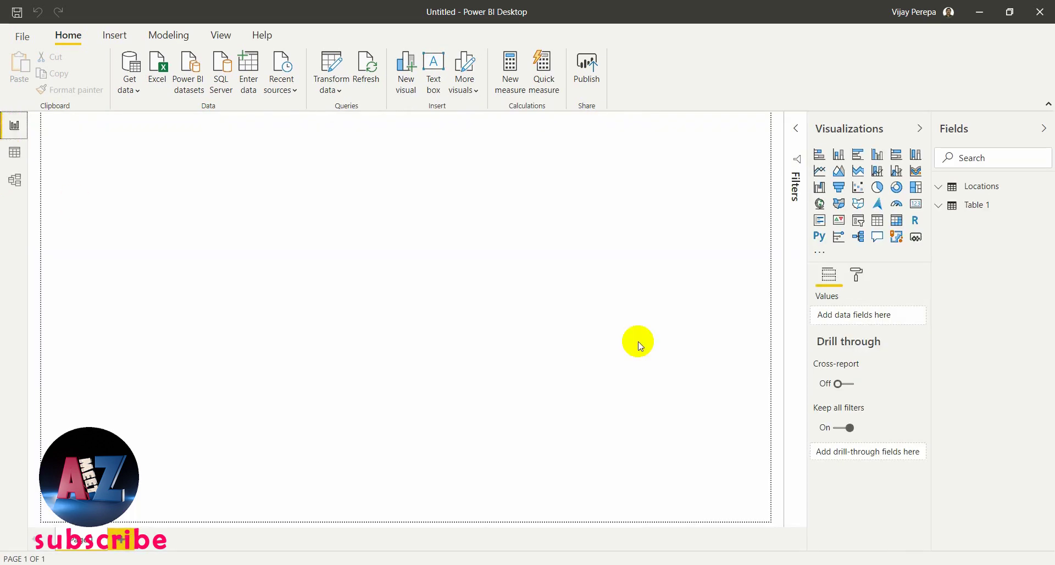
{"action": "left_click", "coordinate": [875, 203]}
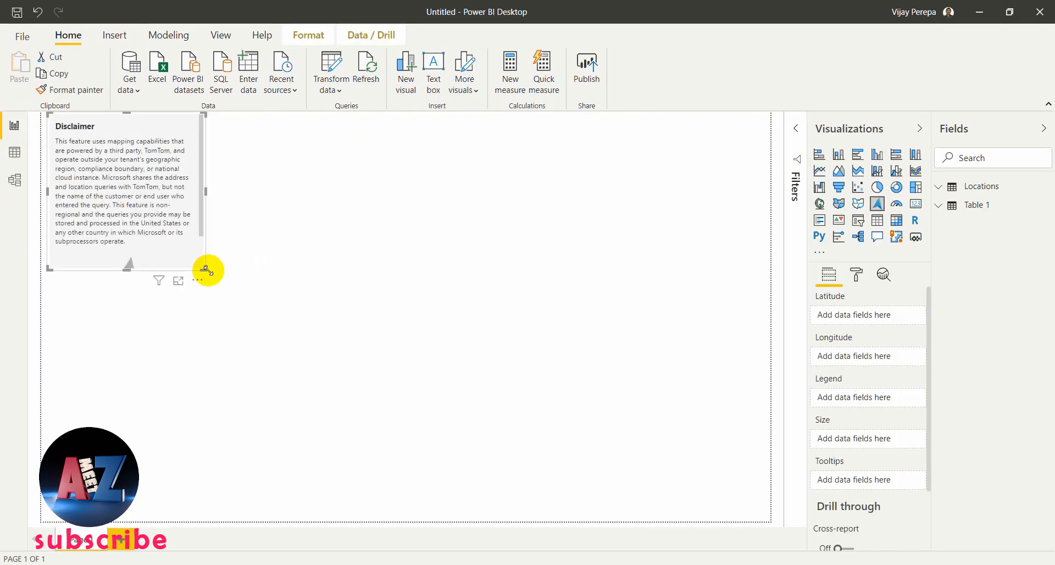
{"action": "left_click_drag", "start_coordinate": [204, 267], "coordinate": [757, 506]}
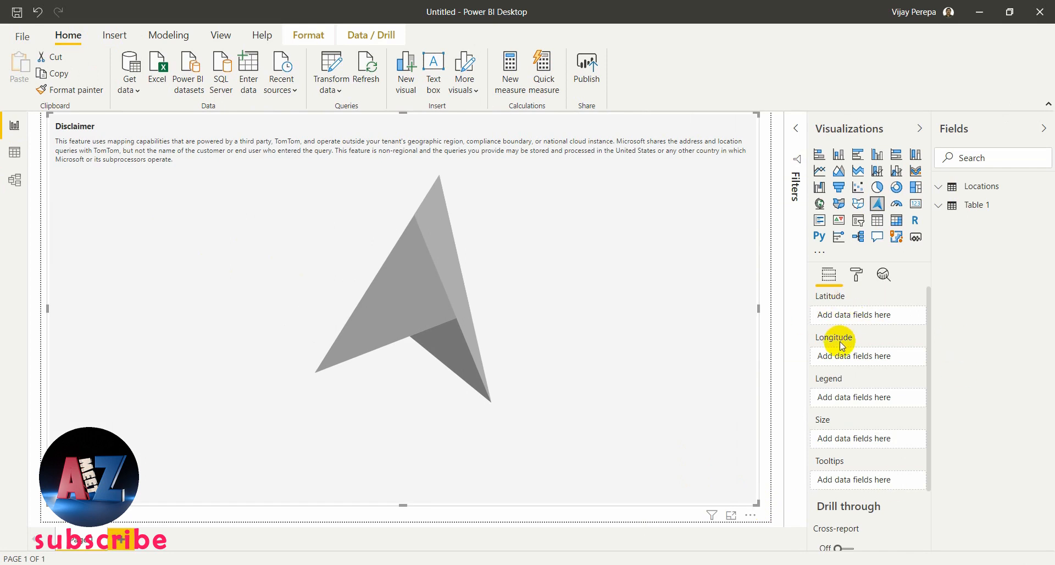
Assign Locations Lat to Latitude and Long to Longitude on the map.
{"action": "mouse_move", "coordinate": [981, 186]}
{"action": "left_click", "coordinate": [938, 188]}
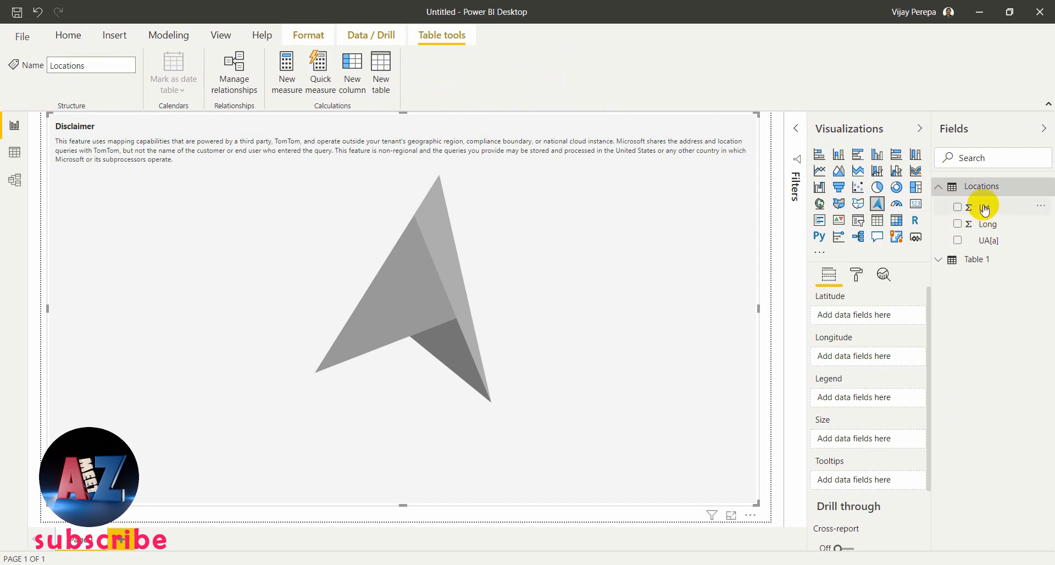
{"action": "left_click_drag", "start_coordinate": [986, 209], "coordinate": [871, 314]}
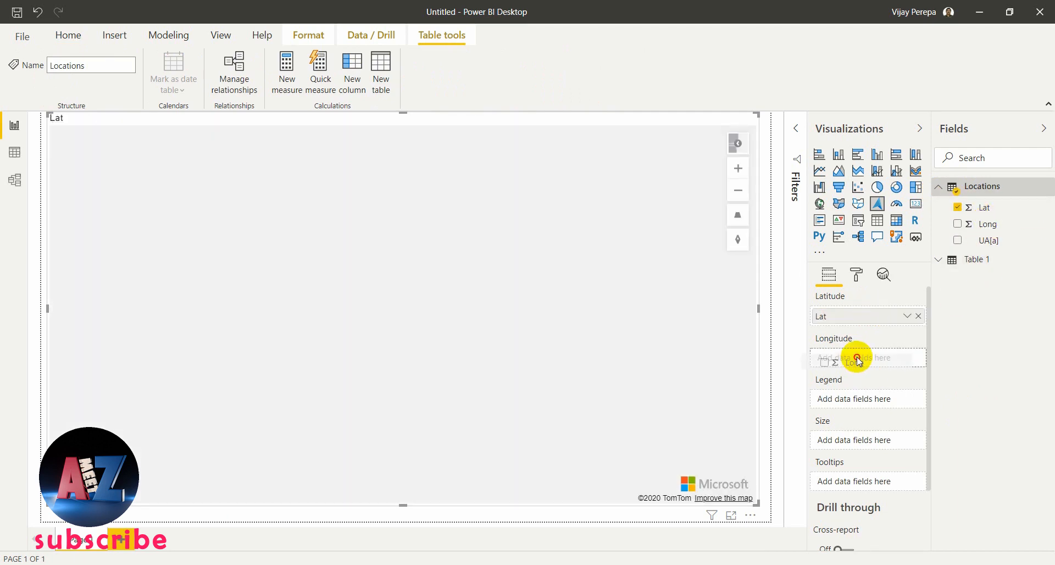
{"action": "left_click_drag", "start_coordinate": [857, 374], "coordinate": [856, 357]}
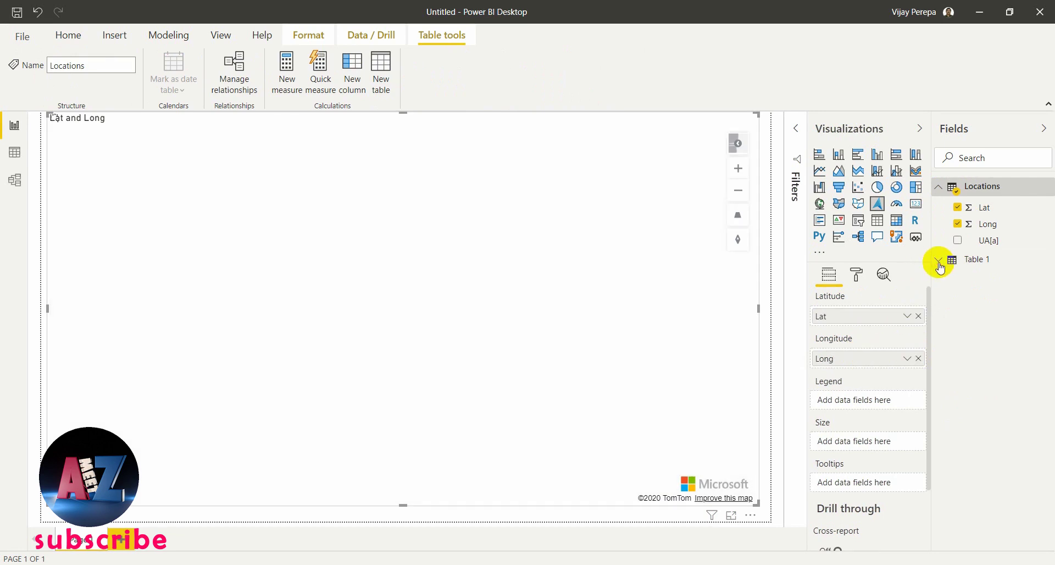
Size the city bubbles by Table 1's Population (1991)[3] field.
{"action": "left_click", "coordinate": [939, 263]}
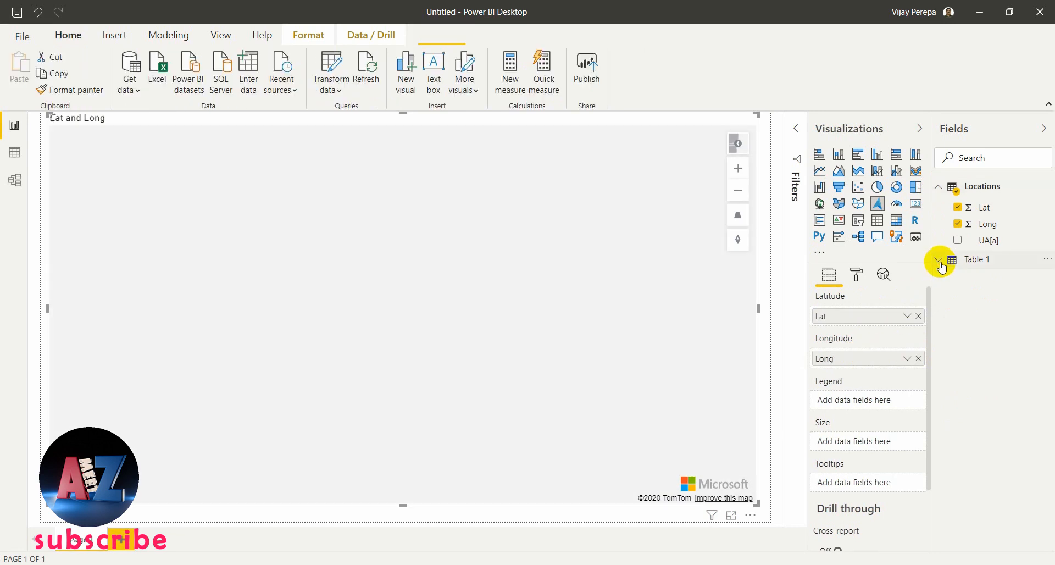
{"action": "left_click", "coordinate": [941, 264]}
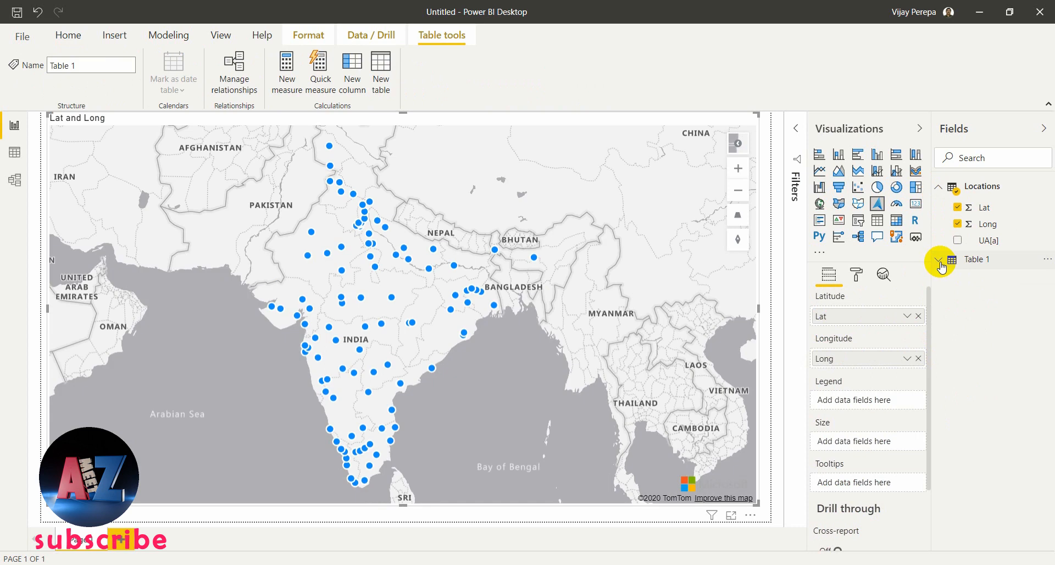
{"action": "left_click", "coordinate": [940, 264]}
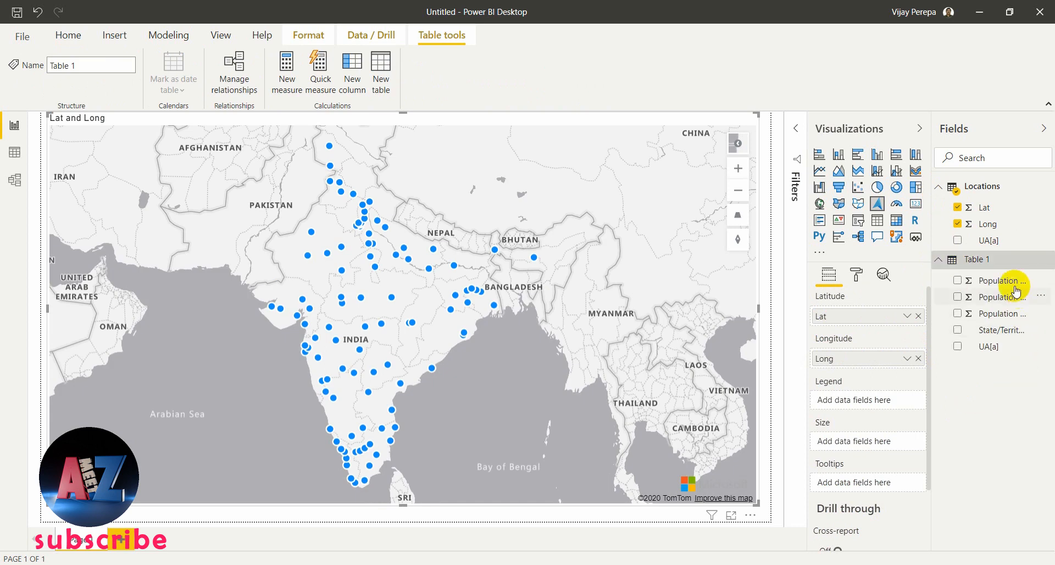
{"action": "left_click_drag", "start_coordinate": [987, 316], "coordinate": [858, 441]}
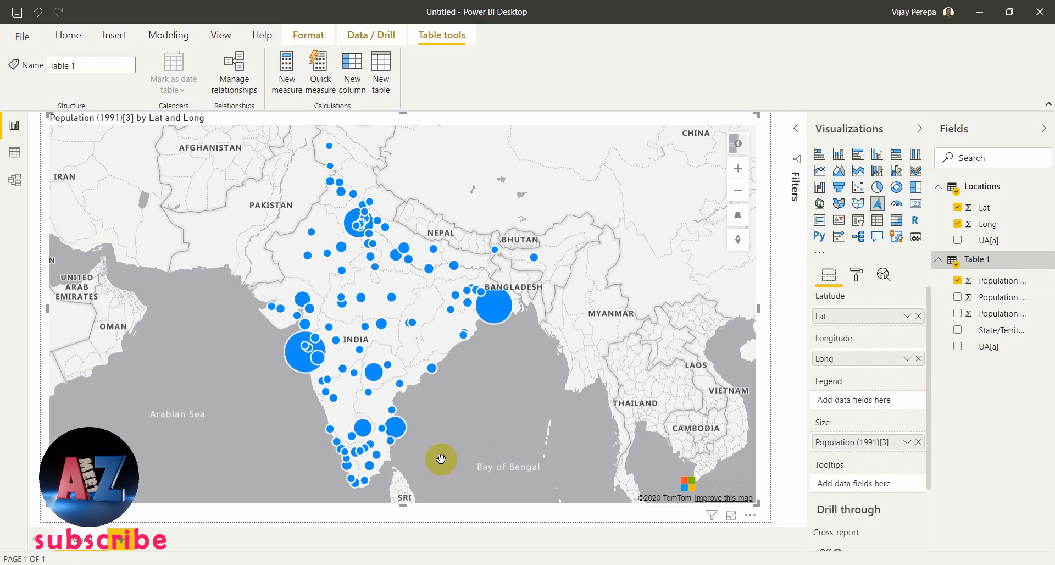
Switch the map style to Satellite and bring up the visual's Format settings.
{"action": "left_click", "coordinate": [738, 143]}
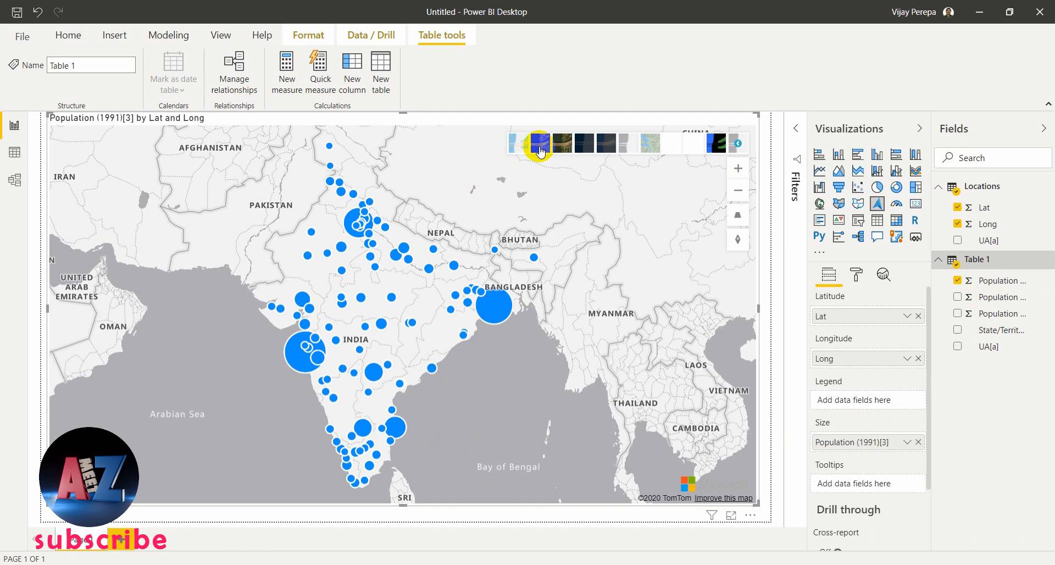
{"action": "left_click", "coordinate": [539, 148]}
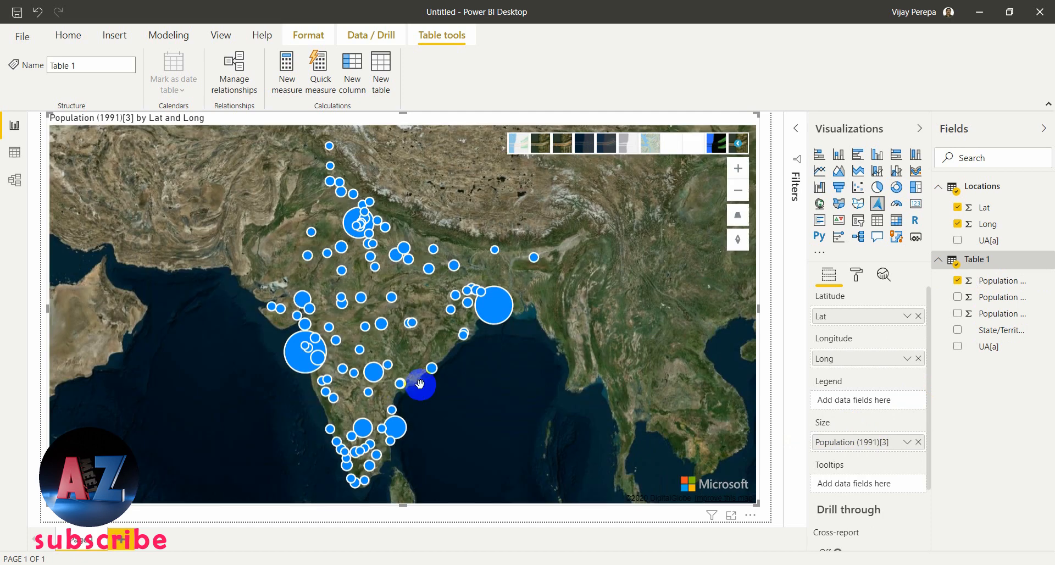
{"action": "left_click", "coordinate": [857, 277]}
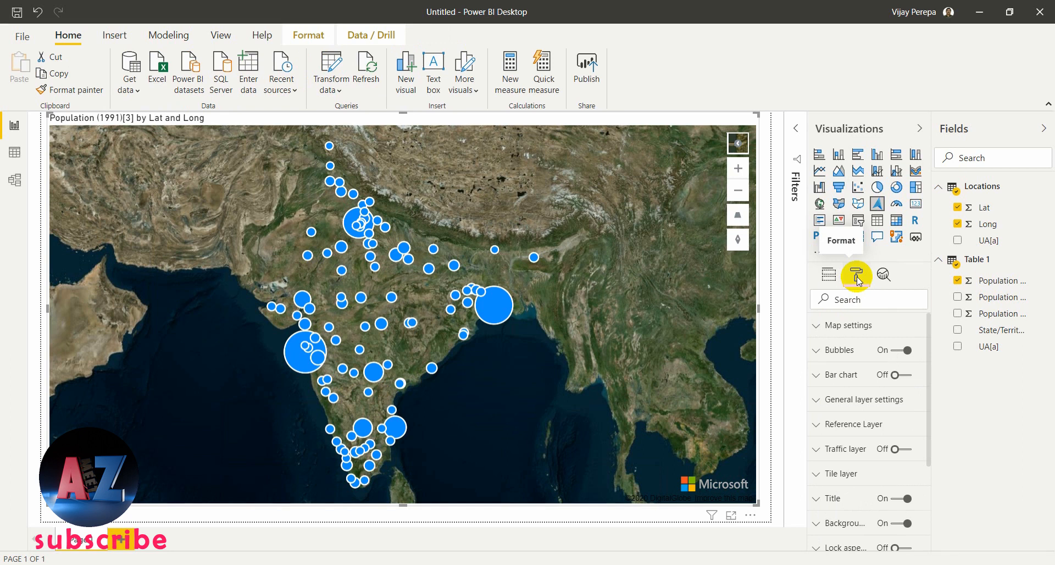
Turn Bubbles off and the Bar chart layer on for 3D population columns.
{"action": "left_click", "coordinate": [816, 325]}
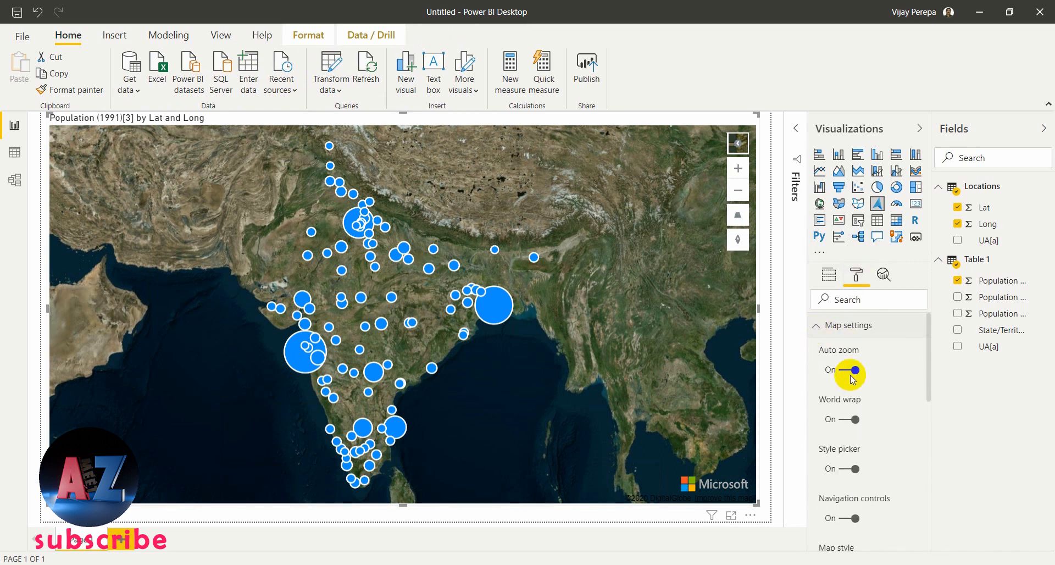
{"action": "scroll", "coordinate": [862, 400], "scroll_direction": "down", "scroll_amount": 3}
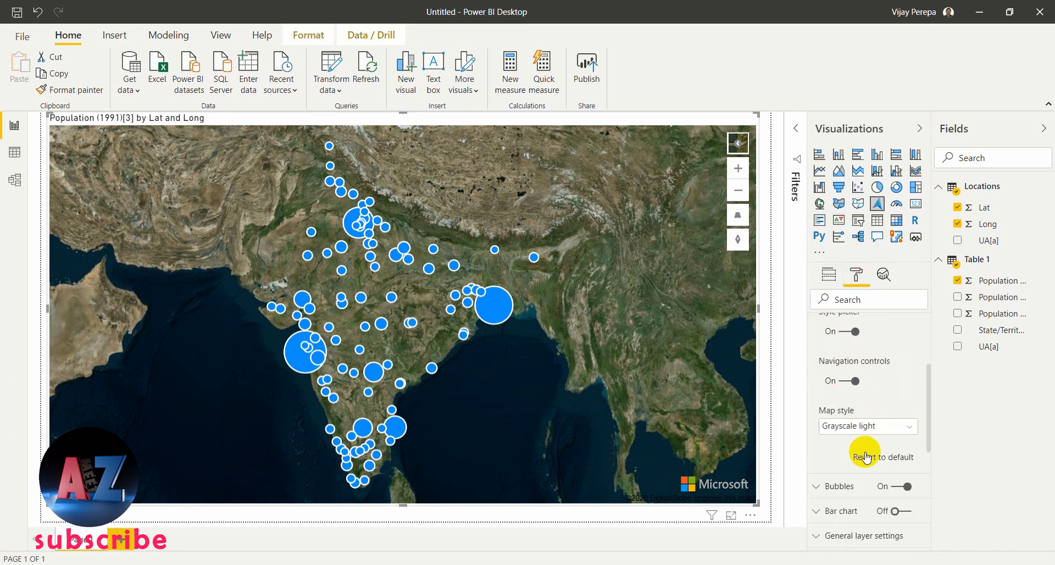
{"action": "scroll", "coordinate": [855, 428], "scroll_direction": "up", "scroll_amount": 5}
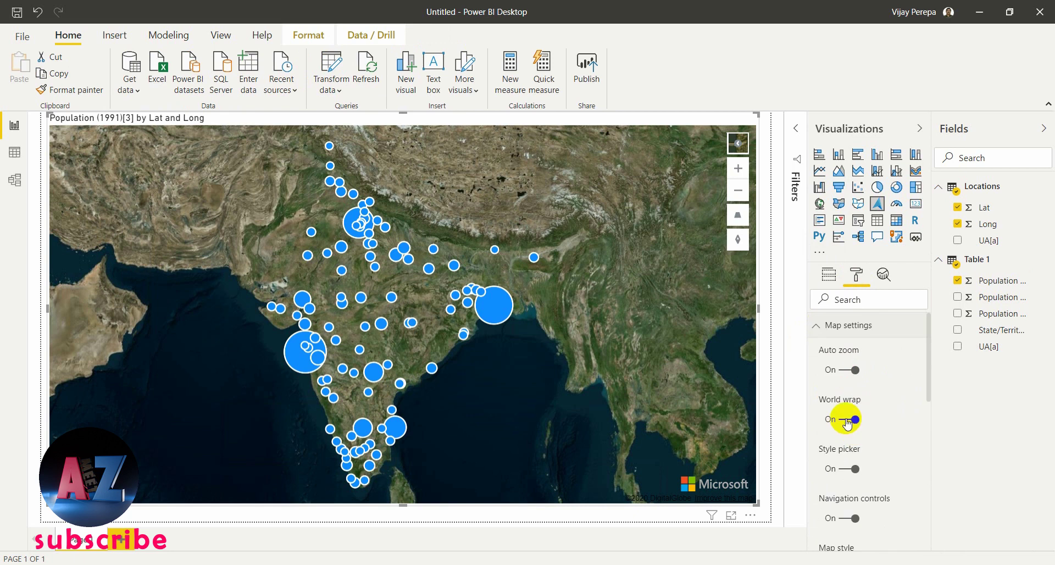
{"action": "left_click", "coordinate": [817, 326]}
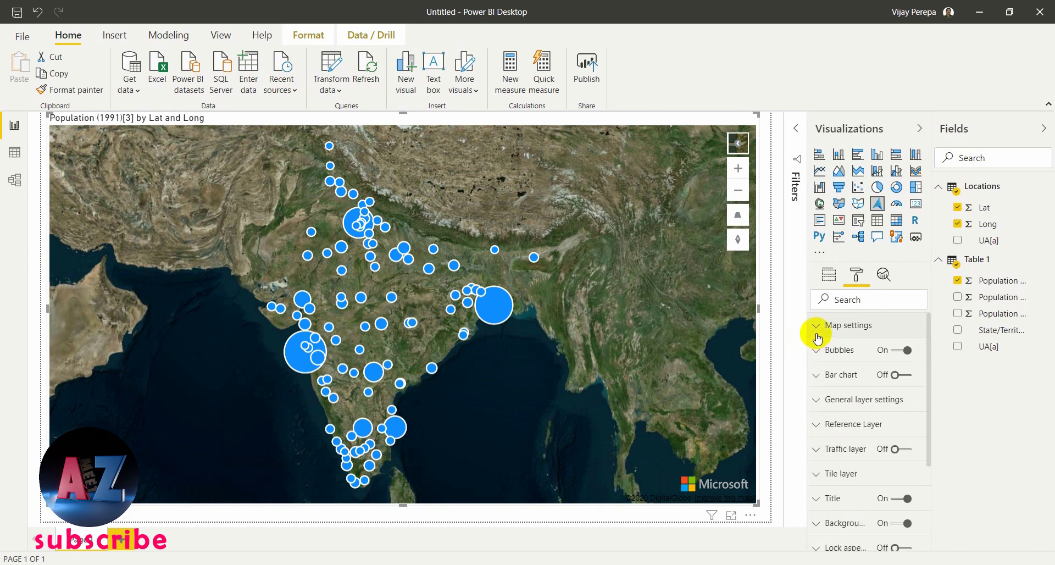
{"action": "left_click", "coordinate": [895, 352]}
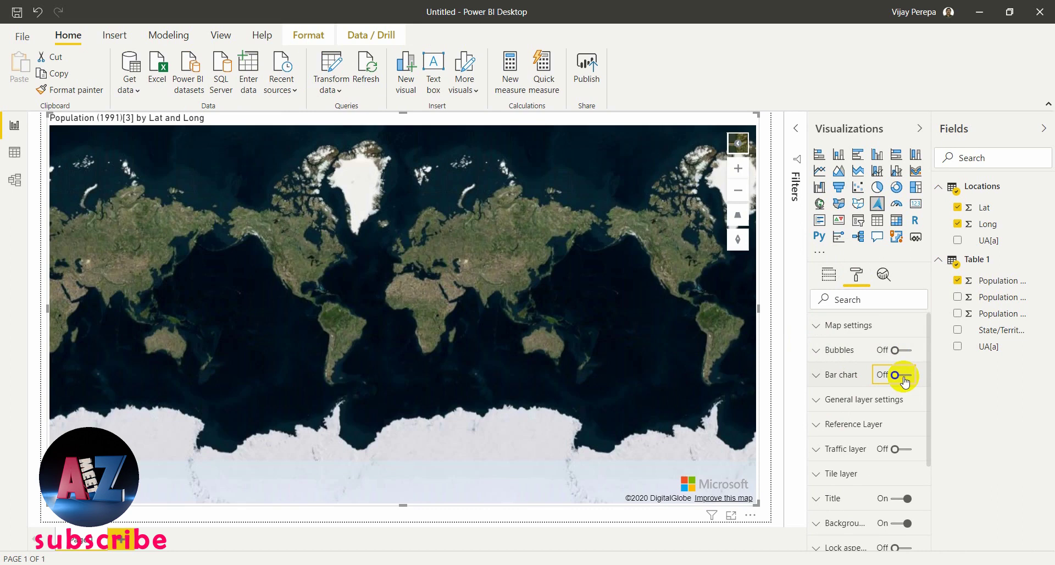
{"action": "left_click", "coordinate": [898, 375]}
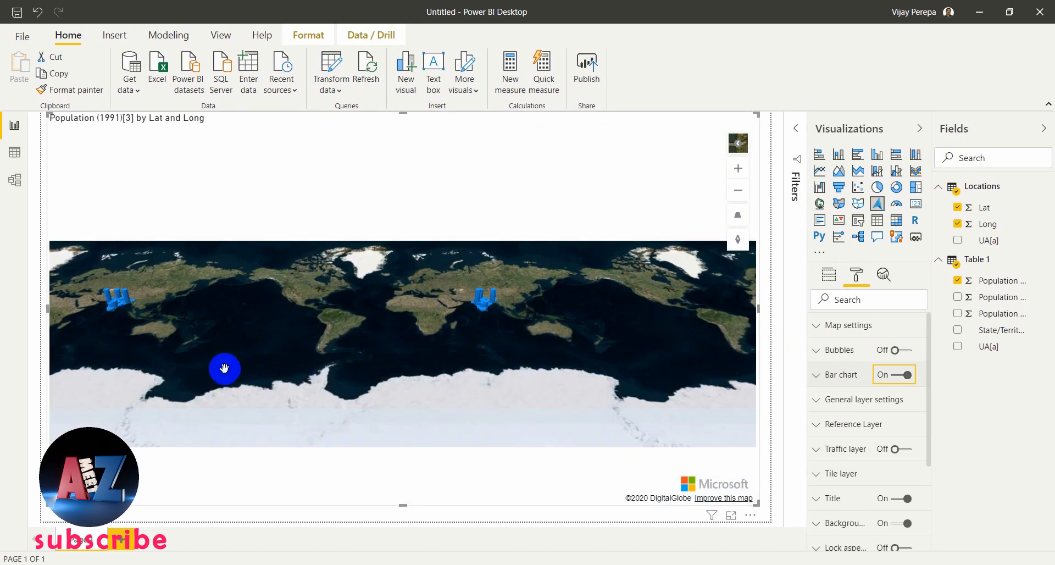
{"action": "scroll", "coordinate": [539, 321], "scroll_direction": "up", "scroll_amount": 5}
{"action": "scroll", "coordinate": [420, 321], "scroll_direction": "up", "scroll_amount": 5}
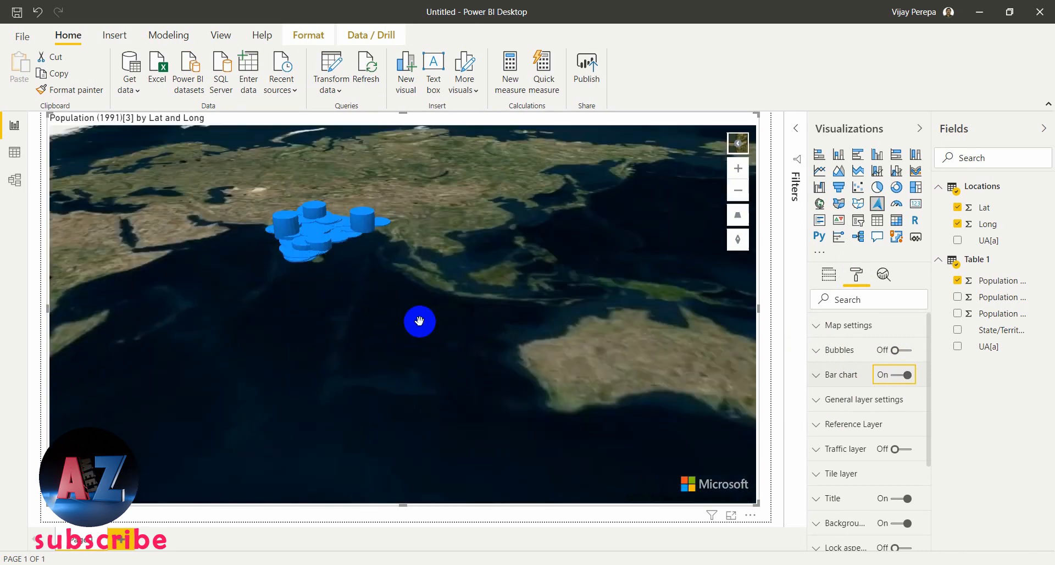
Pan the map to centre it over southern India and Sri Lanka.
{"action": "left_click_drag", "start_coordinate": [480, 438], "coordinate": [301, 362]}
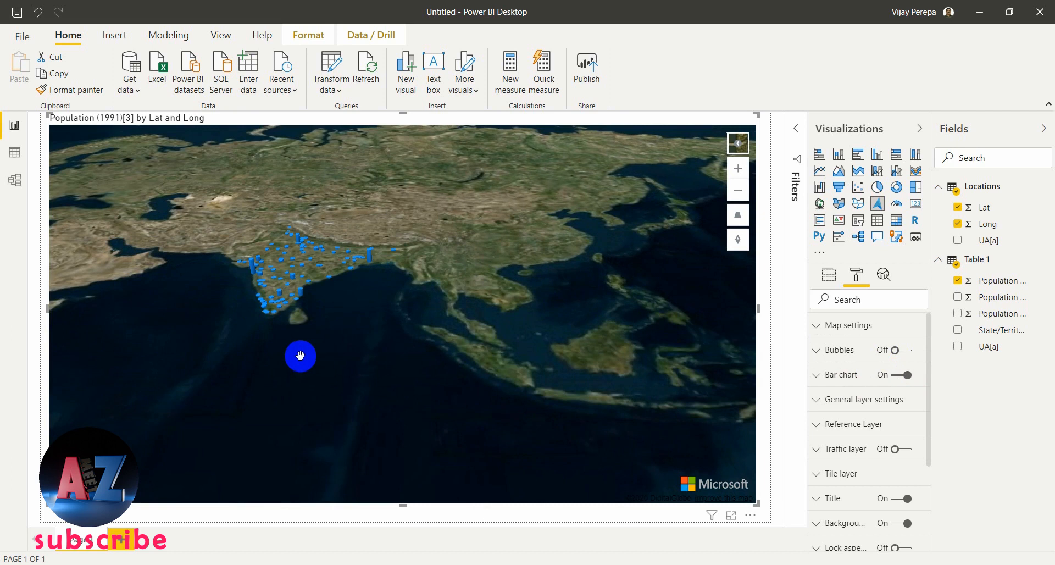
{"action": "scroll", "coordinate": [301, 355], "scroll_direction": "up", "scroll_amount": 3}
{"action": "left_click_drag", "start_coordinate": [334, 331], "coordinate": [445, 445]}
{"action": "scroll", "coordinate": [362, 378], "scroll_direction": "up", "scroll_amount": 3}
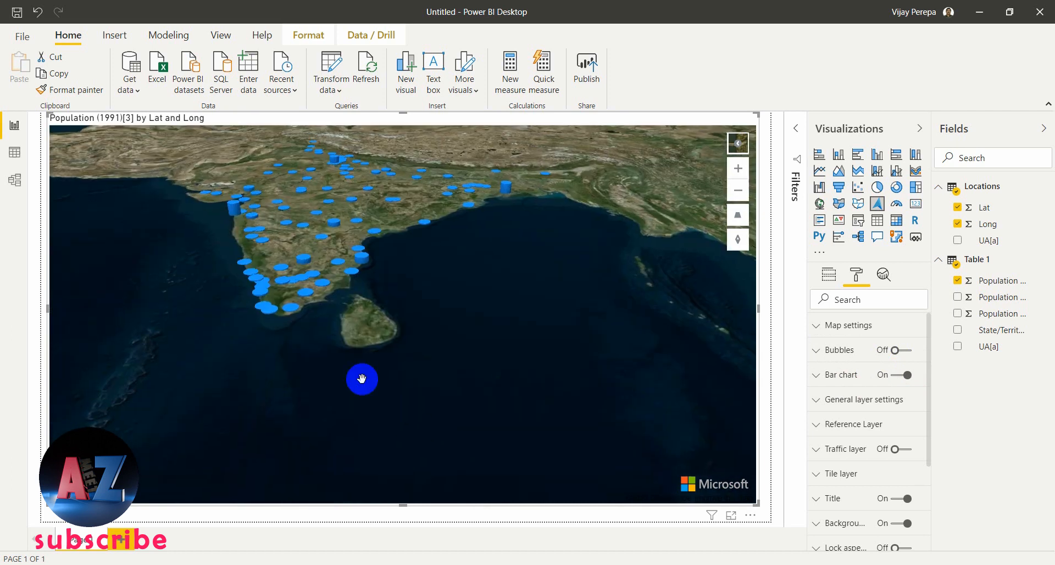
{"action": "left_click_drag", "start_coordinate": [362, 362], "coordinate": [430, 405]}
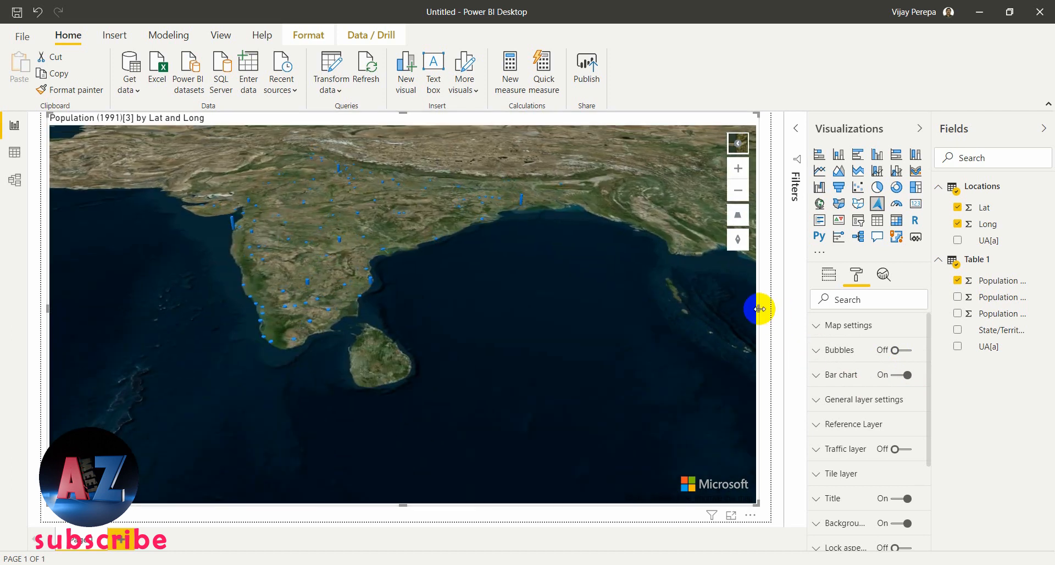
Narrow the map and add a State/Territory slicer beside it.
{"action": "left_click_drag", "start_coordinate": [757, 308], "coordinate": [655, 307]}
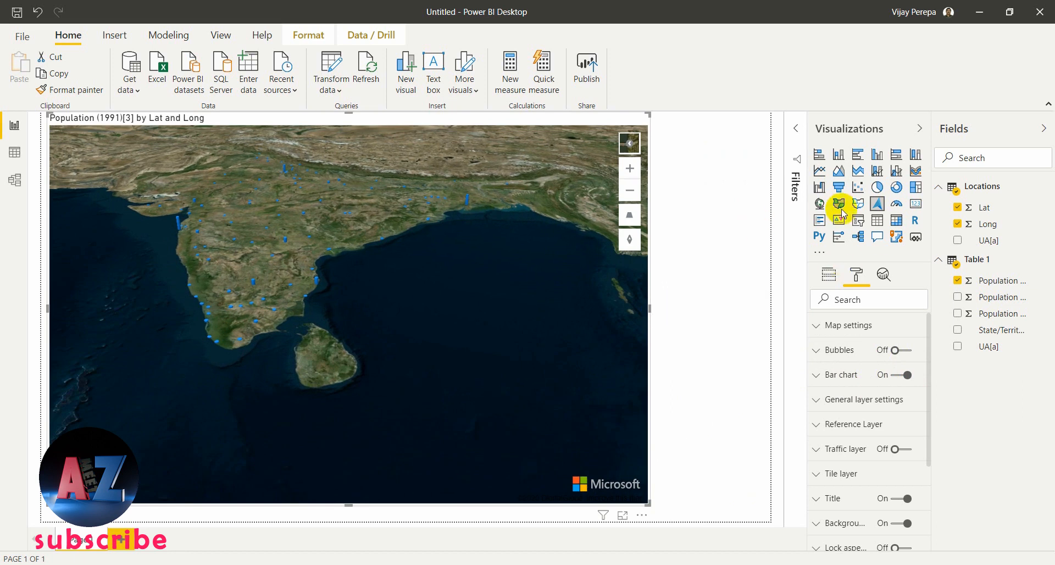
{"action": "left_click", "coordinate": [859, 220]}
{"action": "left_click", "coordinate": [858, 220]}
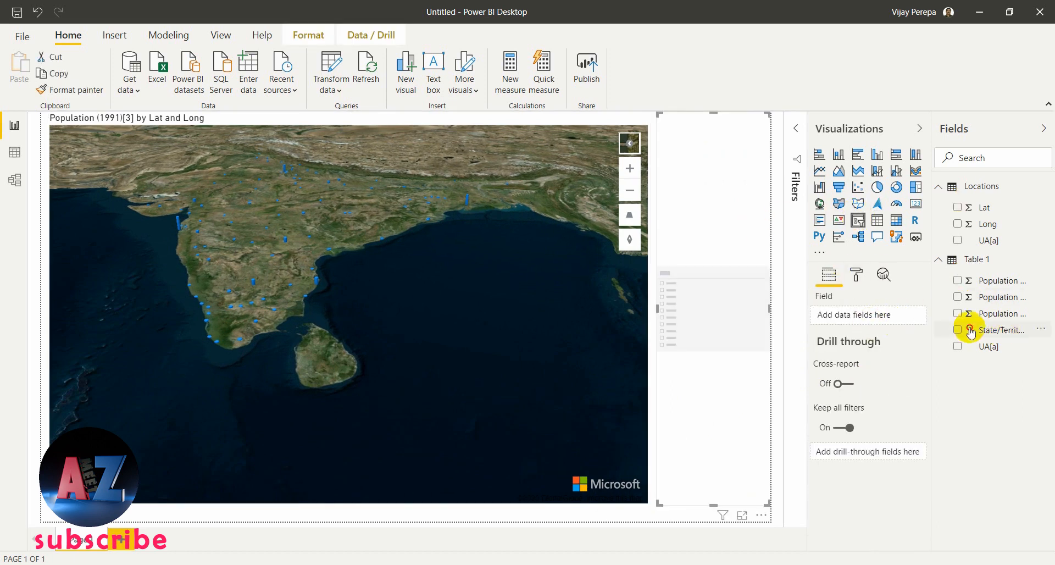
{"action": "left_click_drag", "start_coordinate": [1001, 330], "coordinate": [708, 291]}
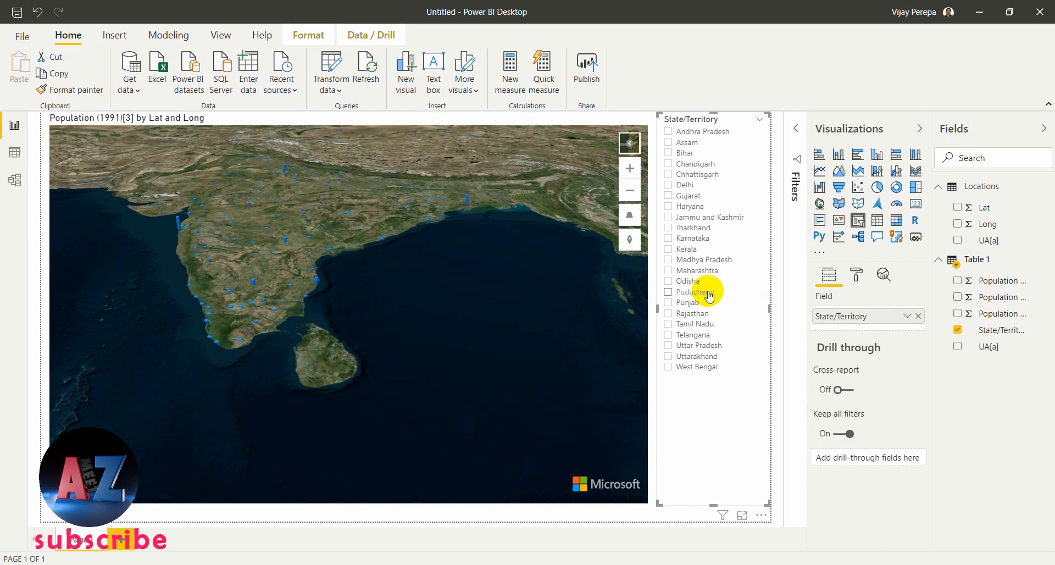
Filter the map to Andhra Pradesh, then to Bihar, and reselect the map.
{"action": "left_click", "coordinate": [667, 130]}
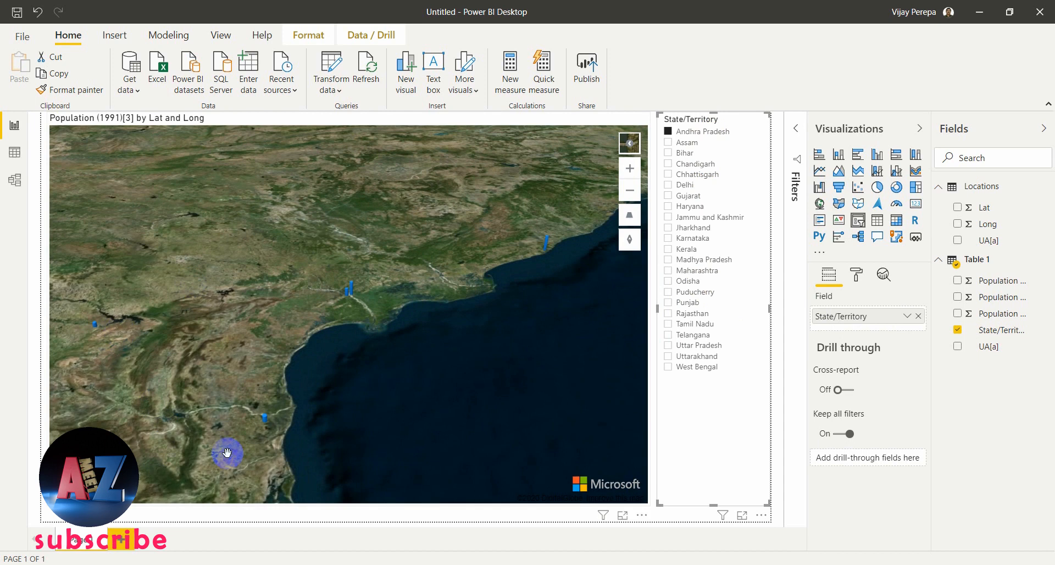
{"action": "left_click", "coordinate": [668, 153]}
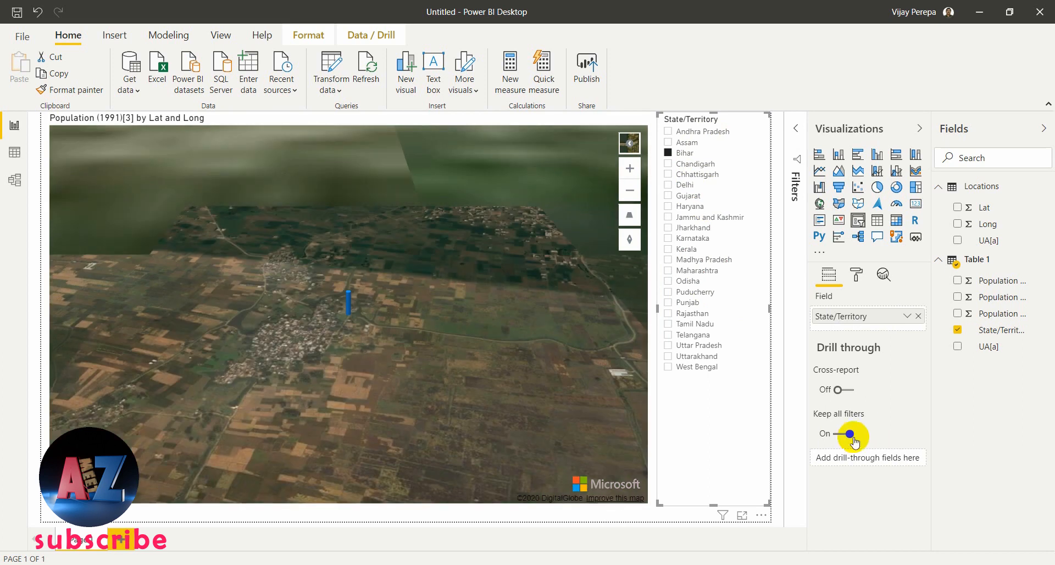
{"action": "left_click", "coordinate": [628, 142]}
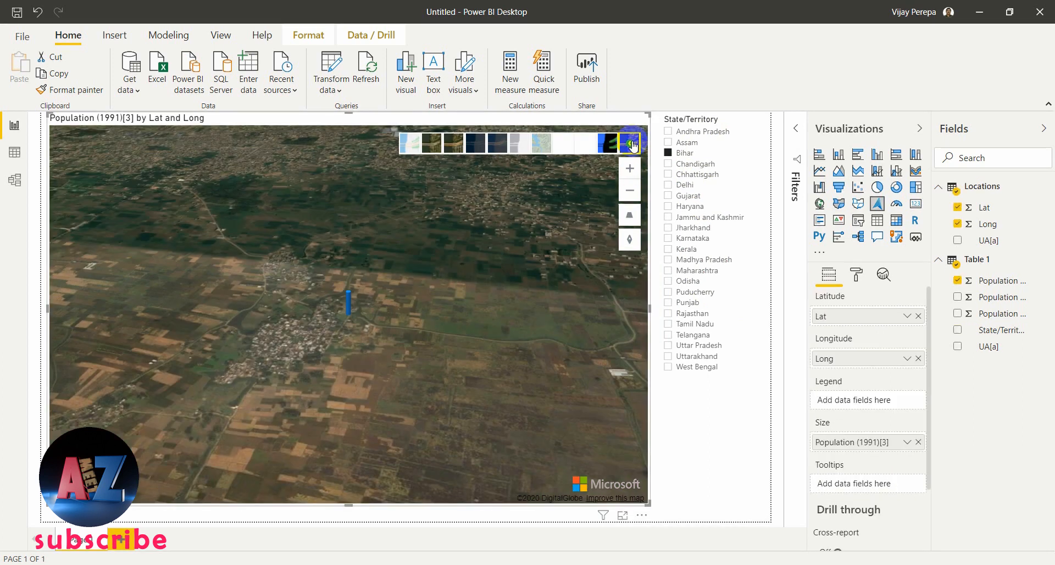
Switch the map's Traffic layer On in Format, then return to its field wells.
{"action": "left_click", "coordinate": [856, 275]}
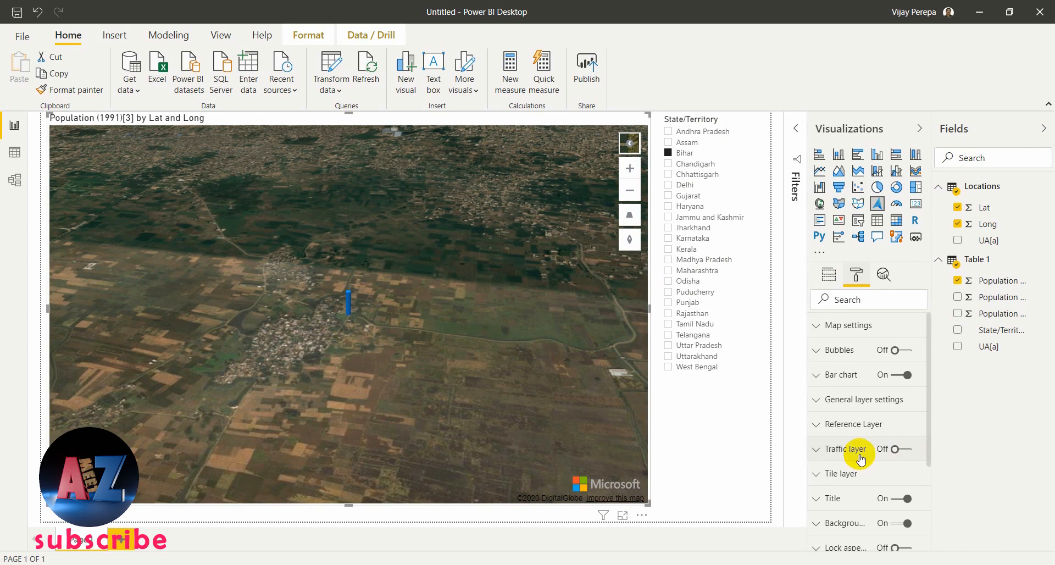
{"action": "left_click", "coordinate": [899, 450]}
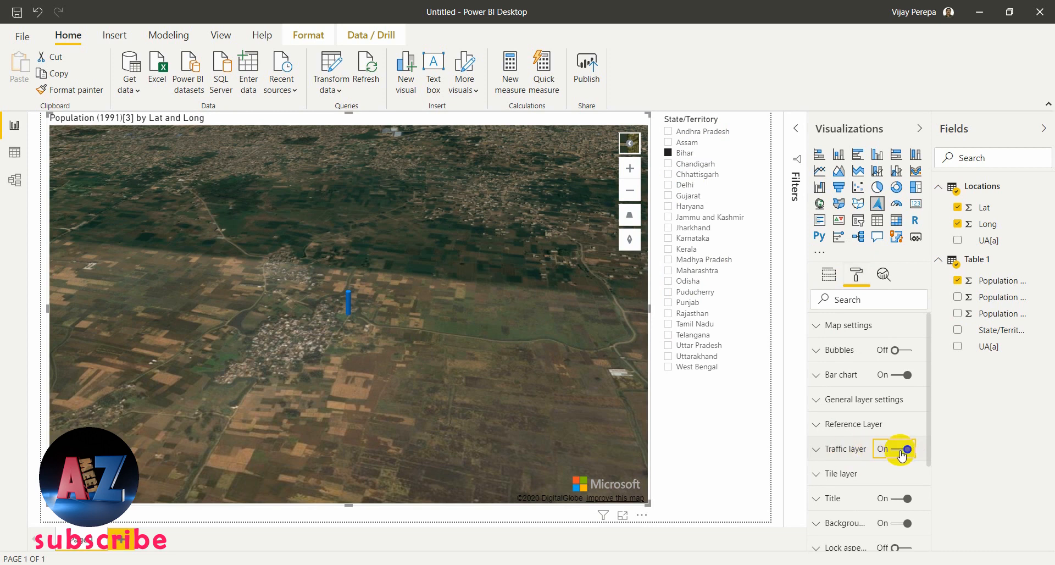
{"action": "left_click", "coordinate": [833, 428]}
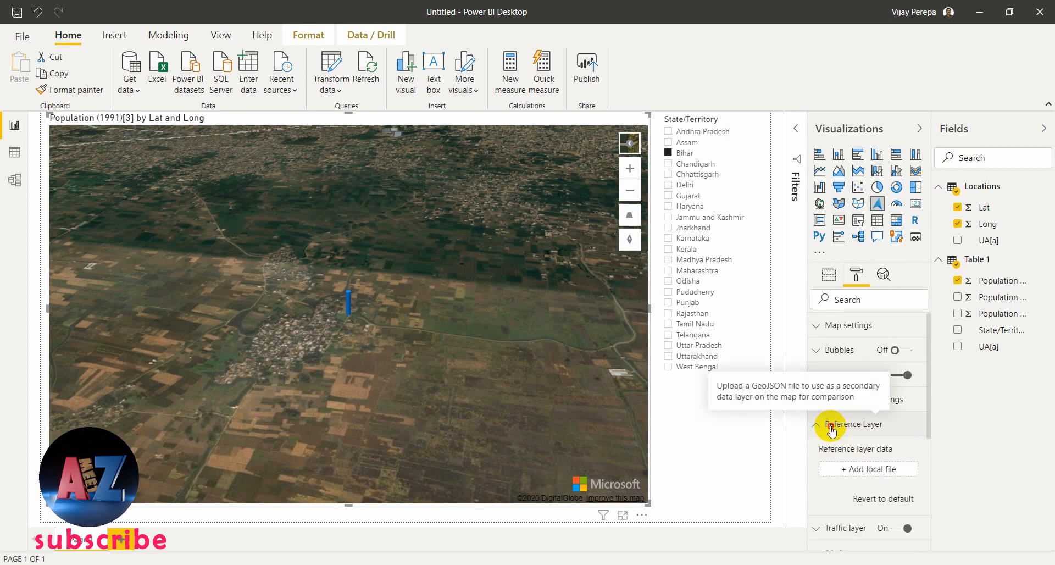
{"action": "left_click", "coordinate": [832, 428]}
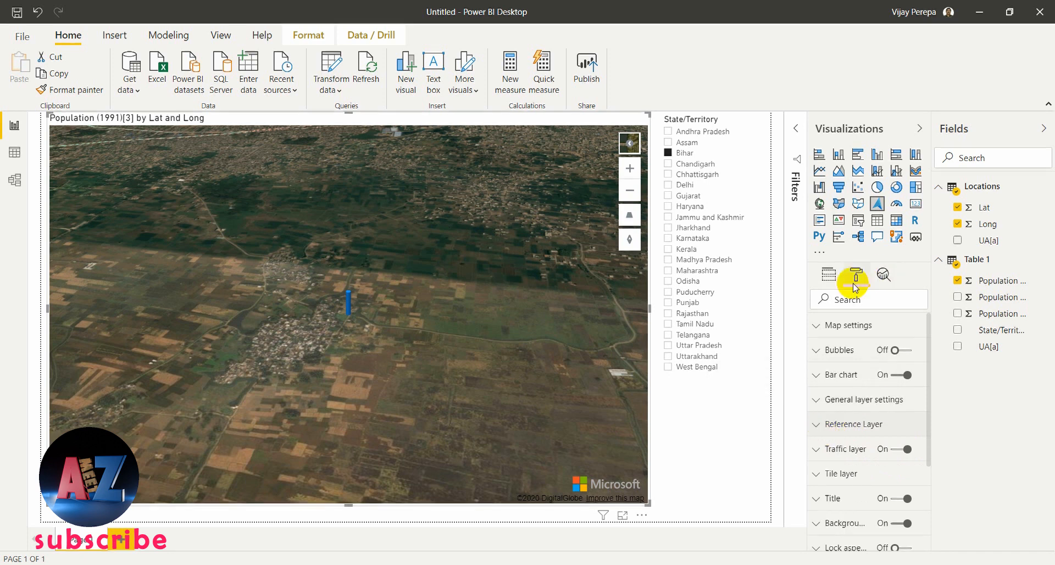
{"action": "left_click", "coordinate": [833, 274]}
{"action": "mouse_move", "coordinate": [709, 248]}
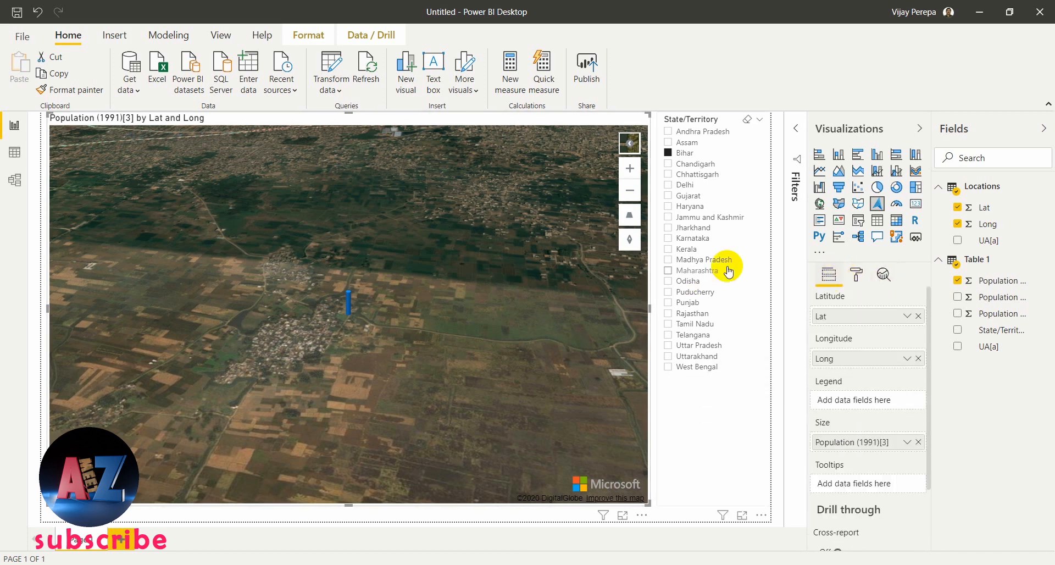
Pick Gujarat in the slicer so its traffic incidents show on the satellite map.
{"action": "left_click", "coordinate": [695, 197]}
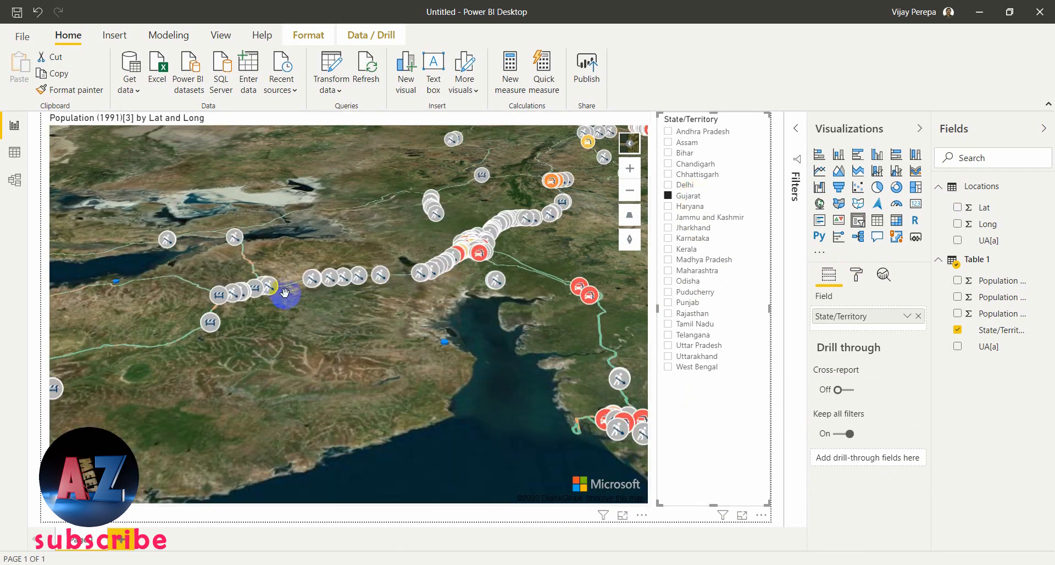
{"action": "left_click", "coordinate": [398, 458]}
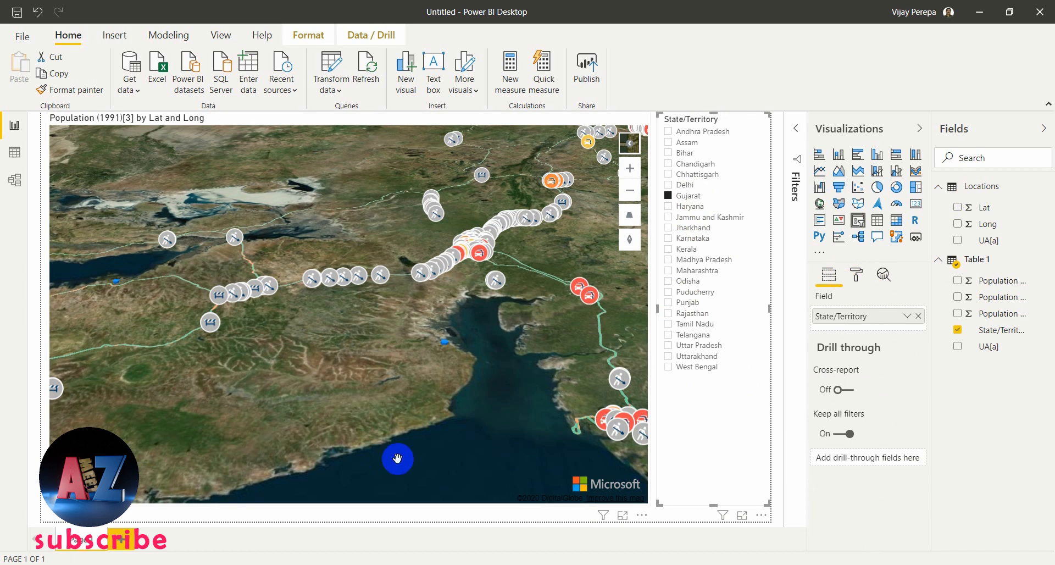